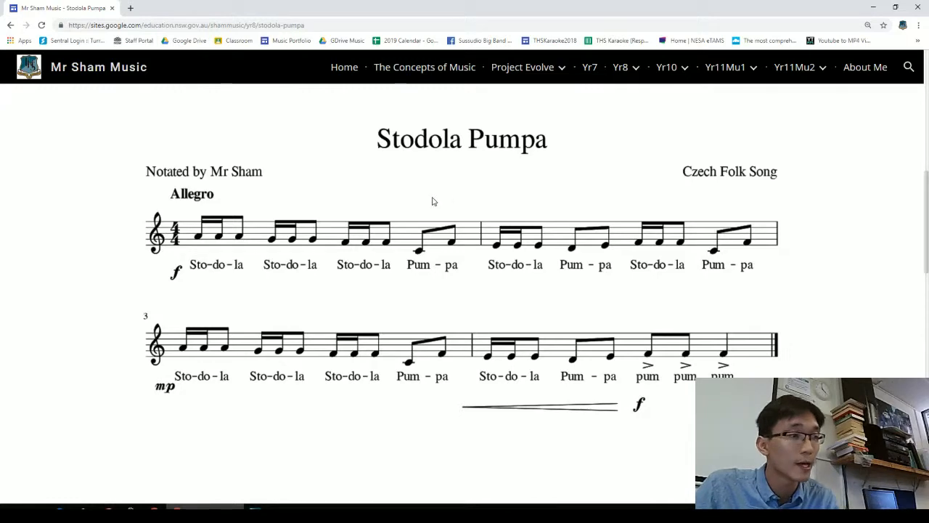
Step: Open MuseScore 3 and start creating a new score
key("super+d")
double_click(126, 228)
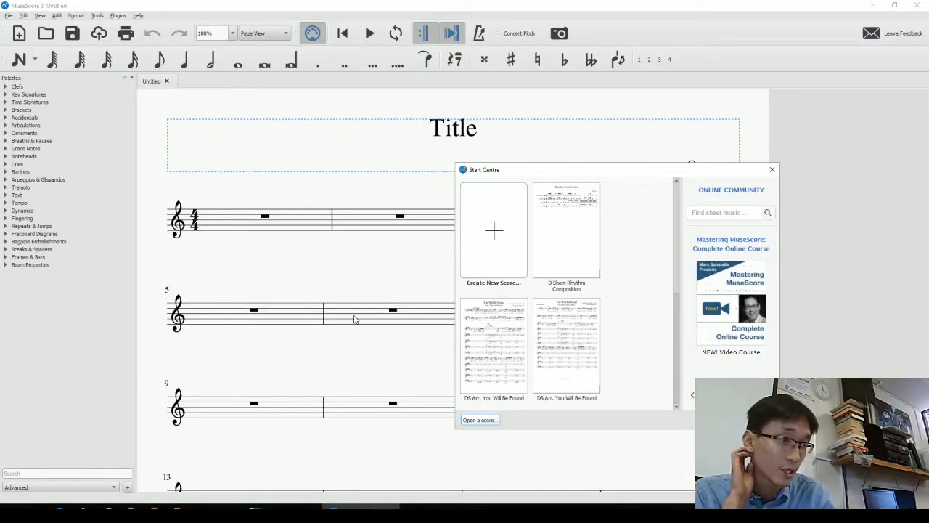
key("alt+Tab")
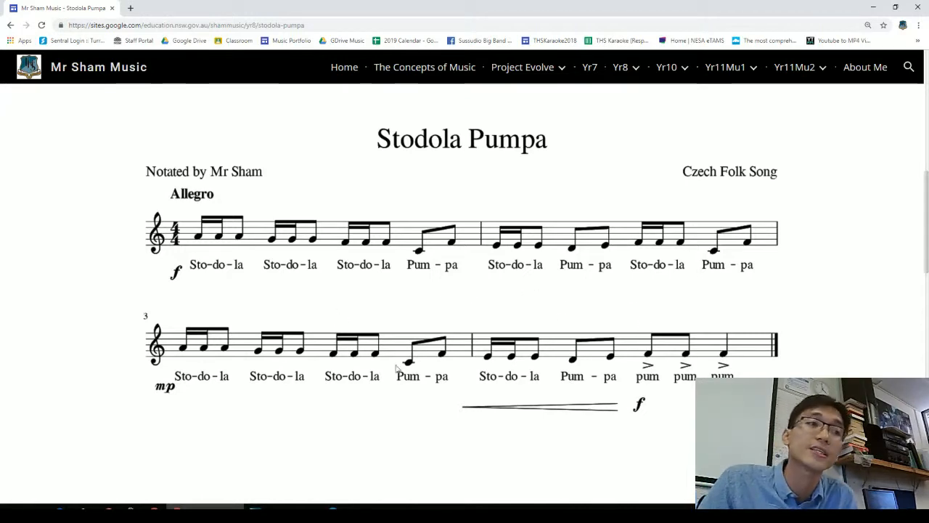
key("alt+Tab")
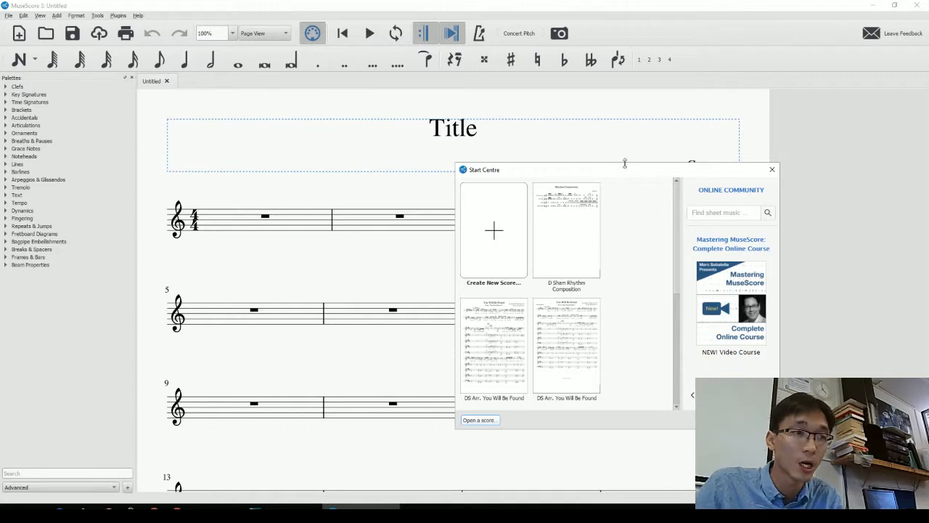
left_click(493, 237)
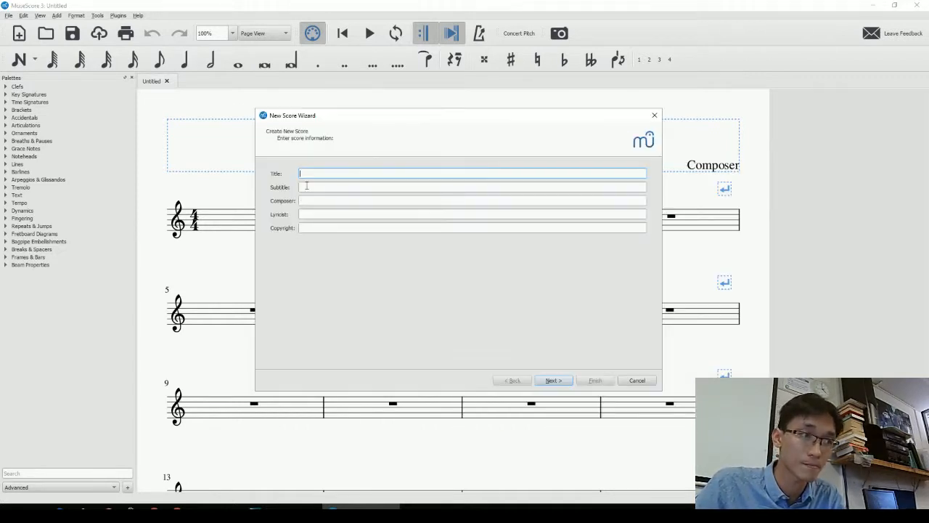
Step: Check the reference sheet music in the browser and set the new score's title to "Stodola Pumpa"
key("alt+Tab")
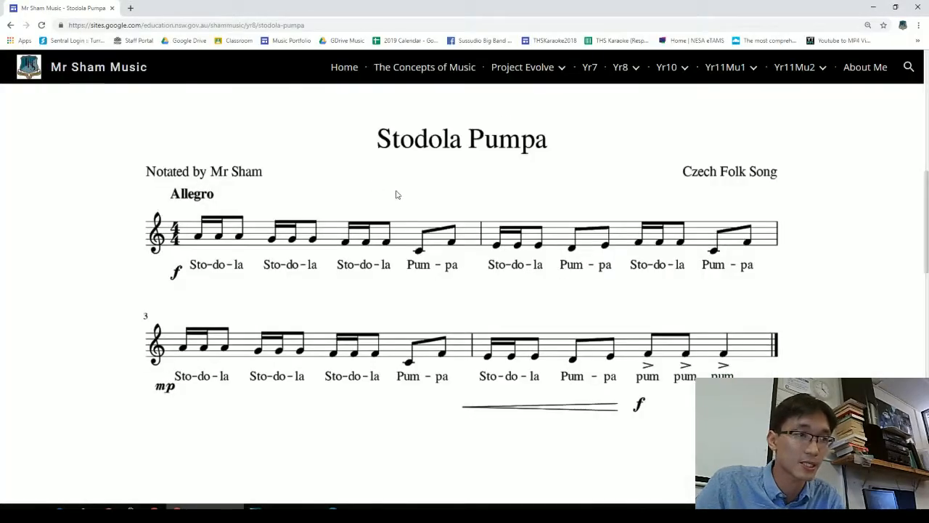
key("alt+Tab")
type("S")
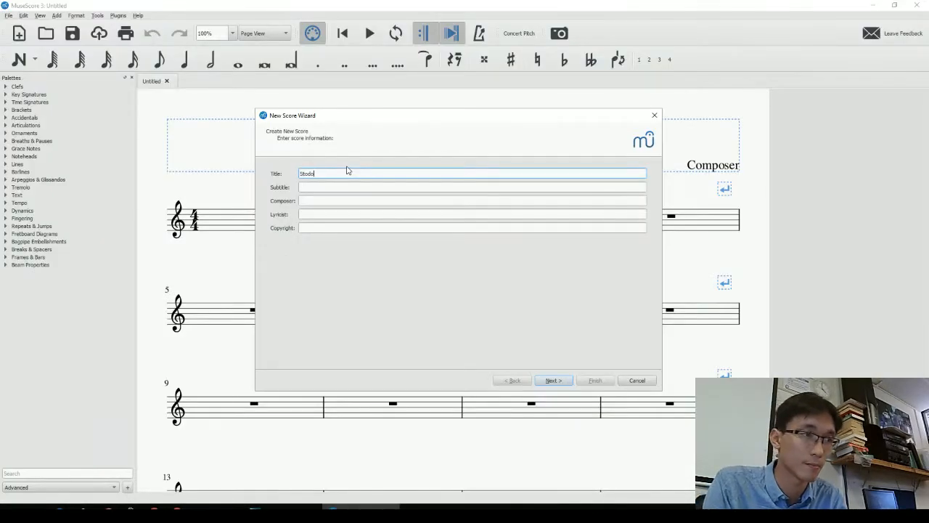
type("todola Pumpa")
Step: Enter "Czech Folk Song" as the composer, as on the reference sheet
left_click(330, 187)
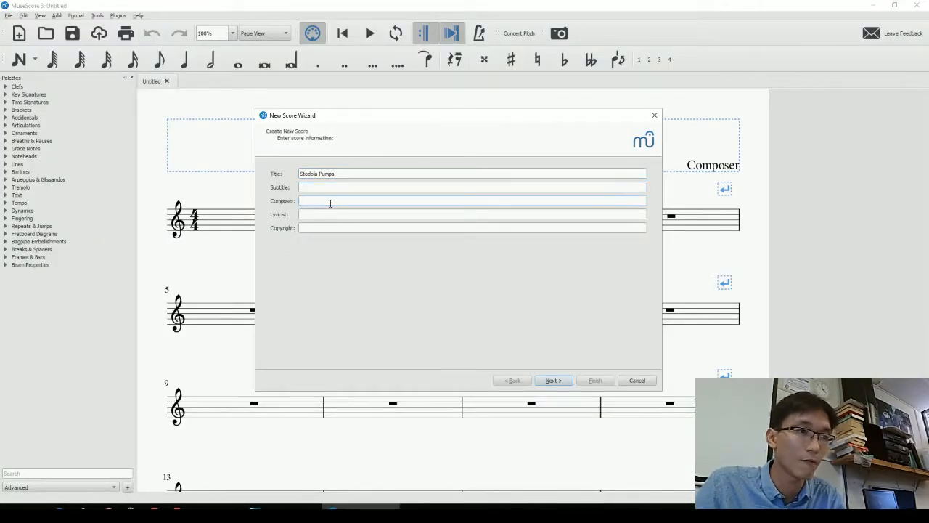
key("alt+Tab")
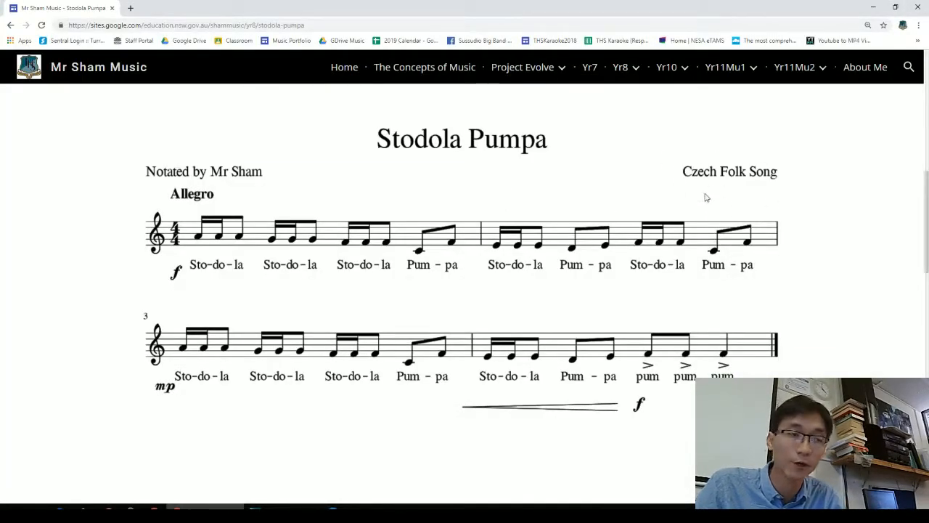
key("alt+Tab")
key("Tab")
type("C")
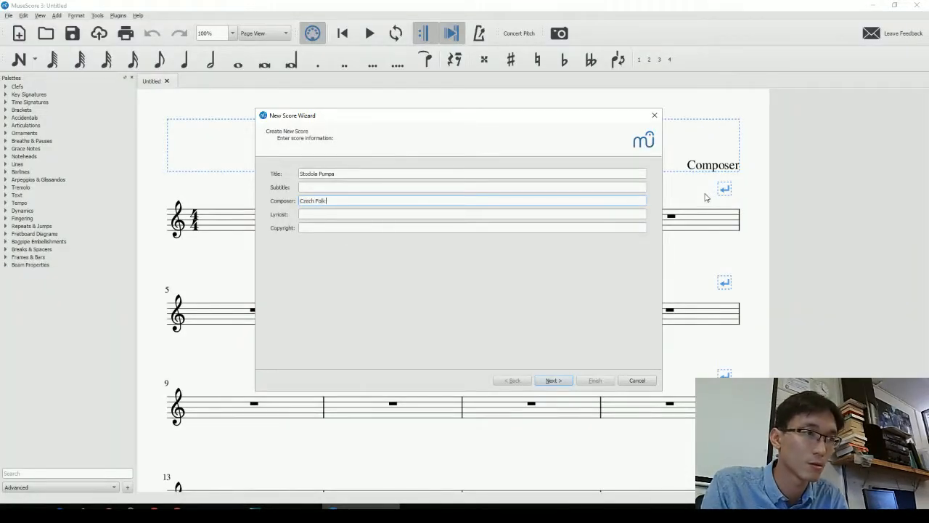
Step: Enter the "Notated by" credit with the notator's name as the lyricist and continue to template selection
key("Tab")
key("alt+Tab")
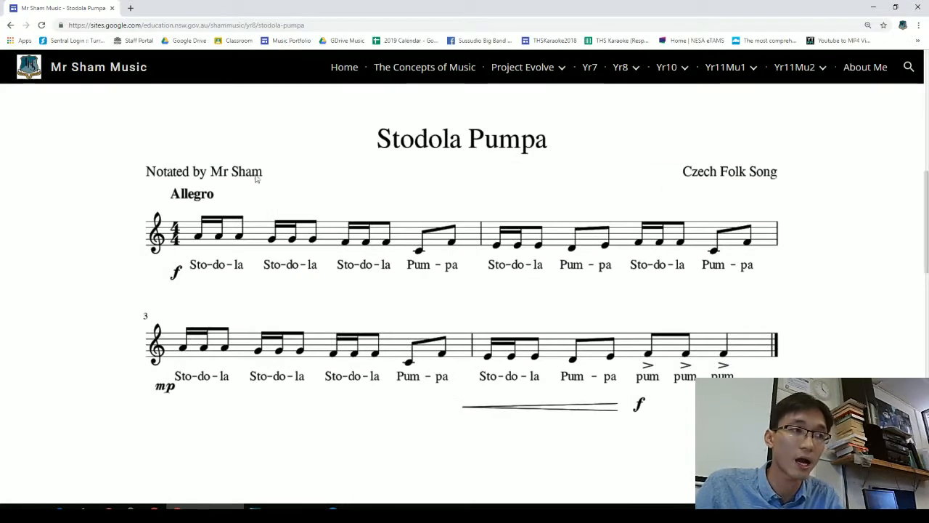
key("alt+Tab")
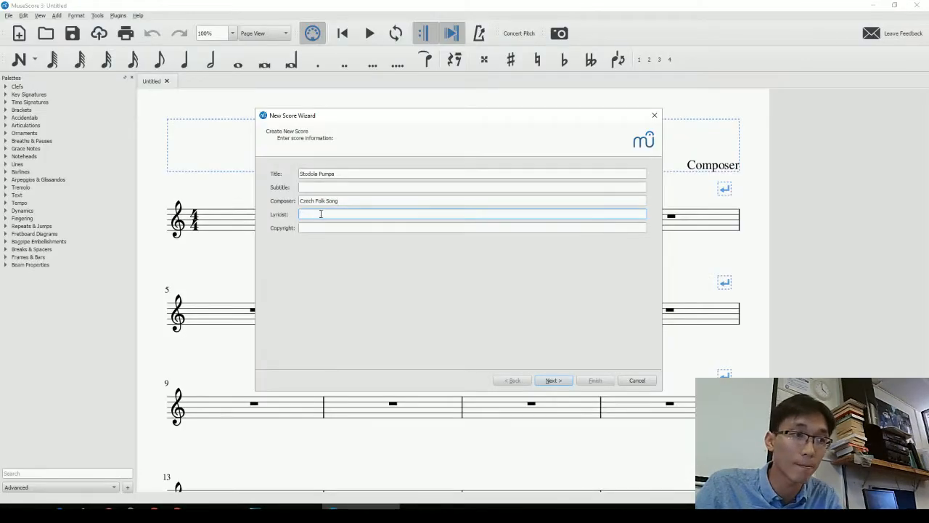
key("alt+Tab")
key("alt+Tab")
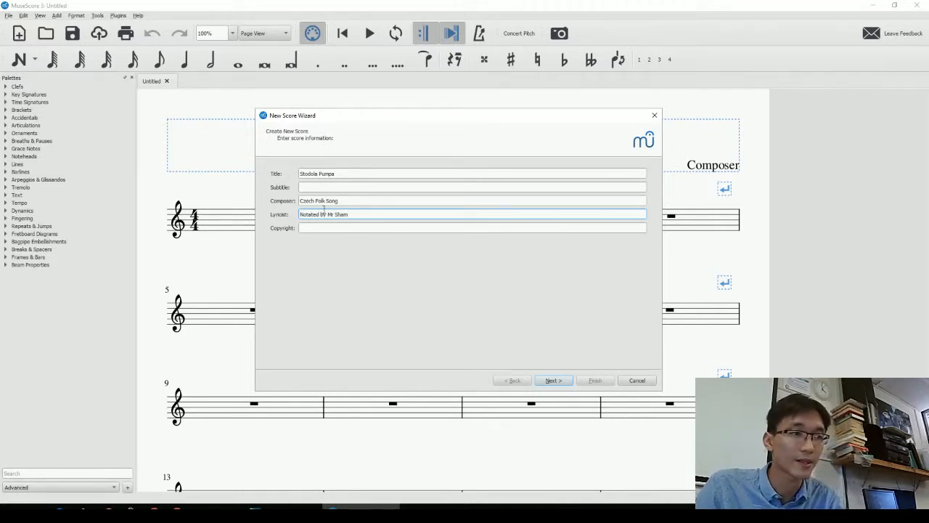
left_click(554, 381)
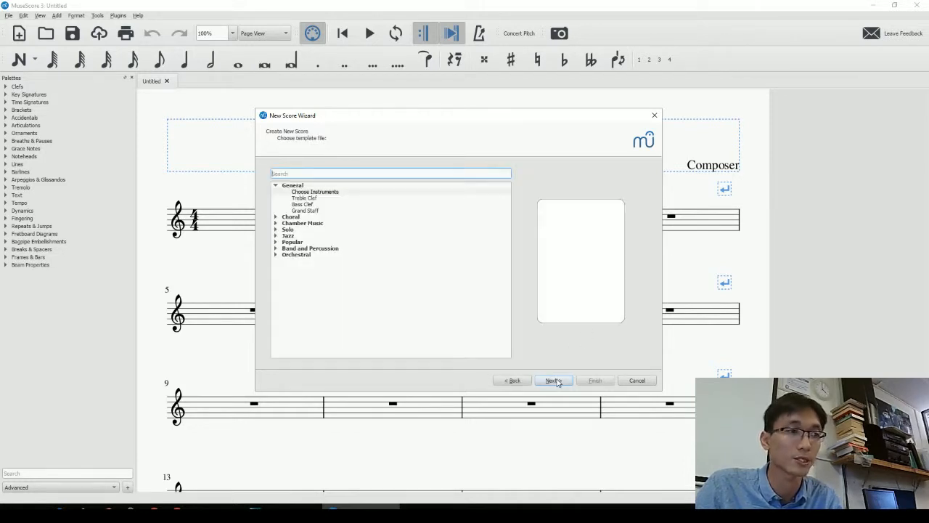
Step: Check the clef on the reference sheet and choose the Treble Clef template for the score
left_click_drag(312, 118, 332, 126)
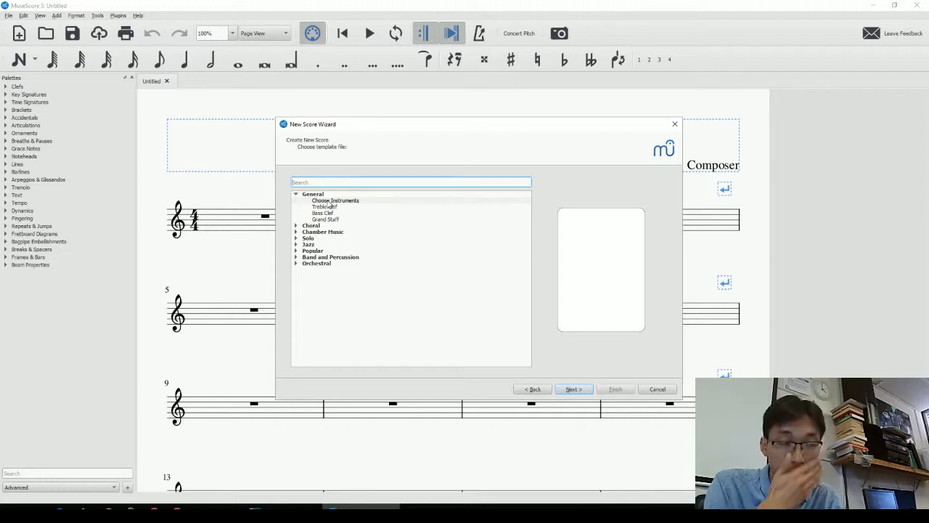
key("alt+Tab")
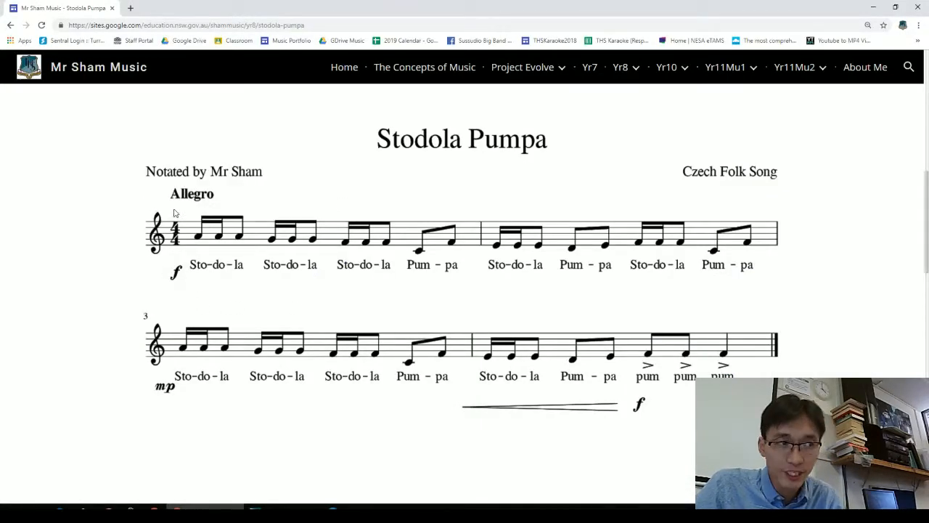
key("alt+Tab")
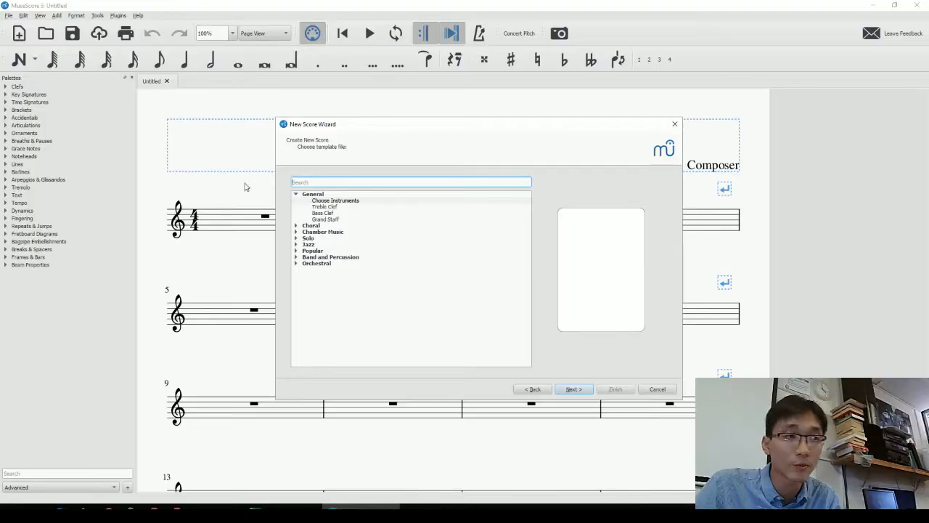
left_click(331, 207)
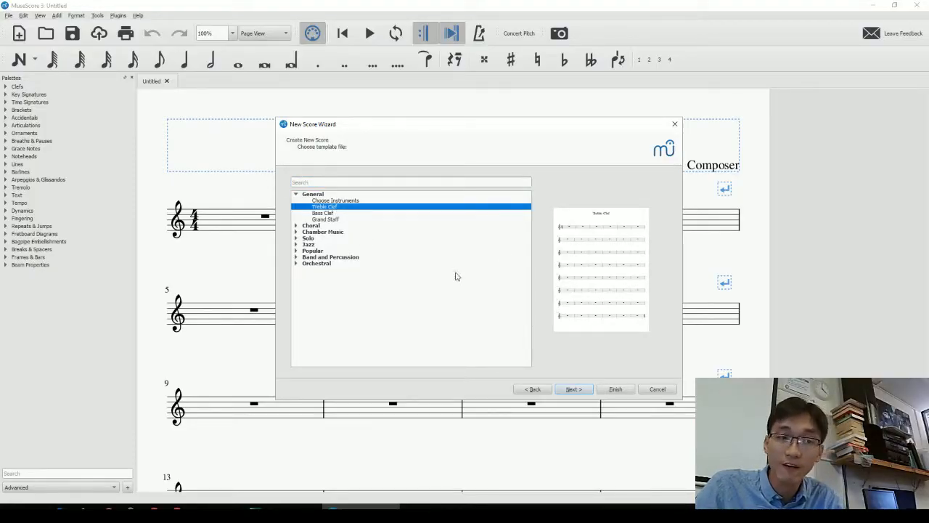
left_click(574, 390)
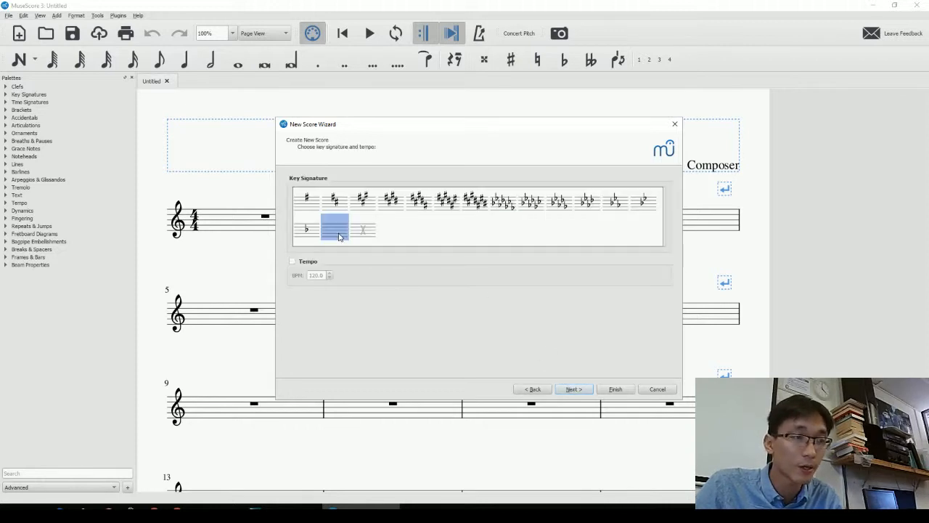
Step: Compare with the reference and accept the key signature without sharps or flats, leaving the tempo off
key("alt+Tab")
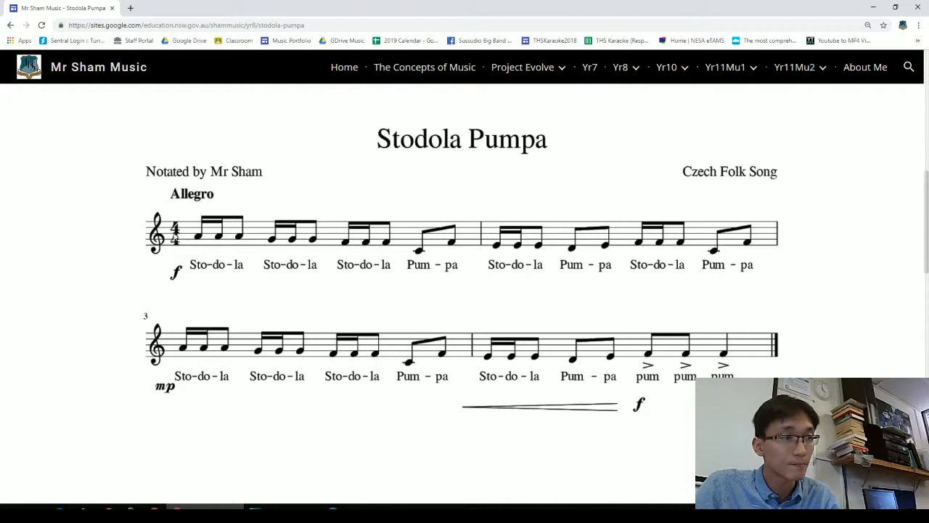
key("alt+Tab")
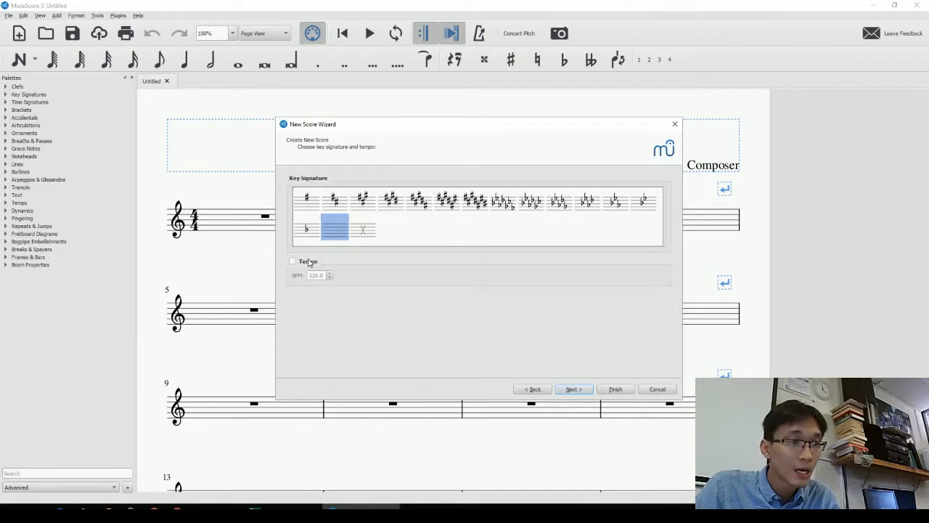
left_click(571, 389)
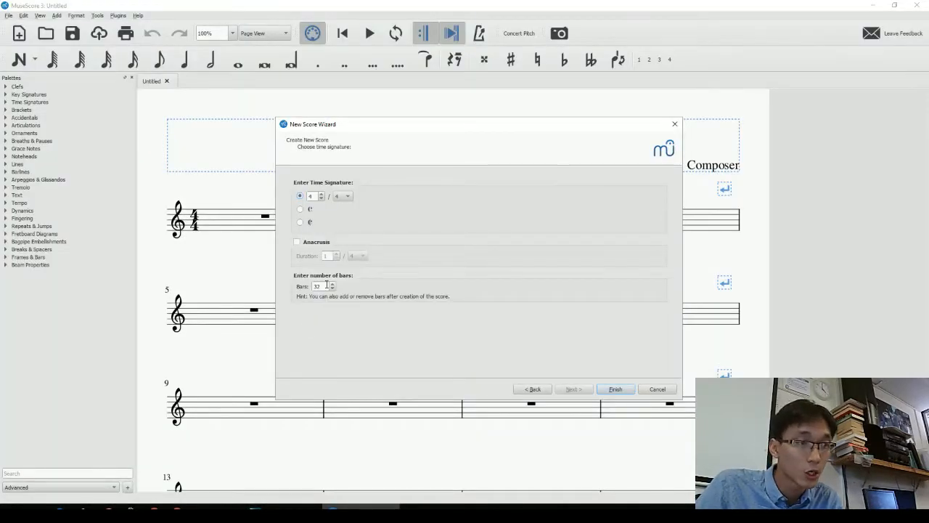
Step: Set the number of bars to 4, keep the 4/4 time signature and create the score
left_click_drag(326, 285, 265, 290)
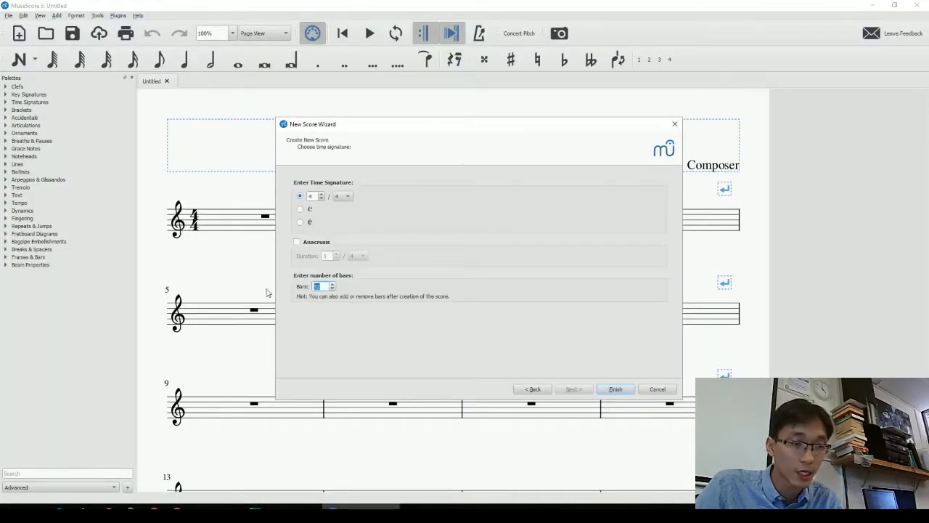
type("4")
left_click(616, 389)
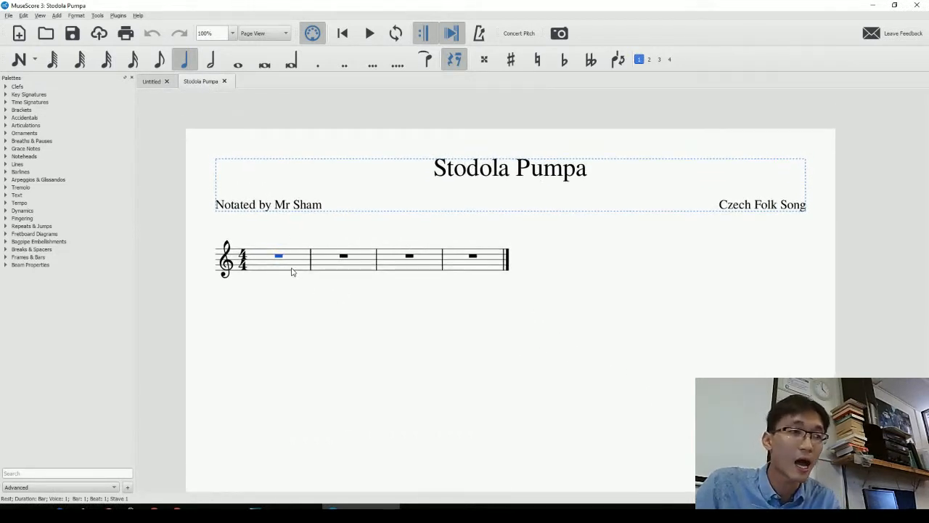
left_click(526, 173)
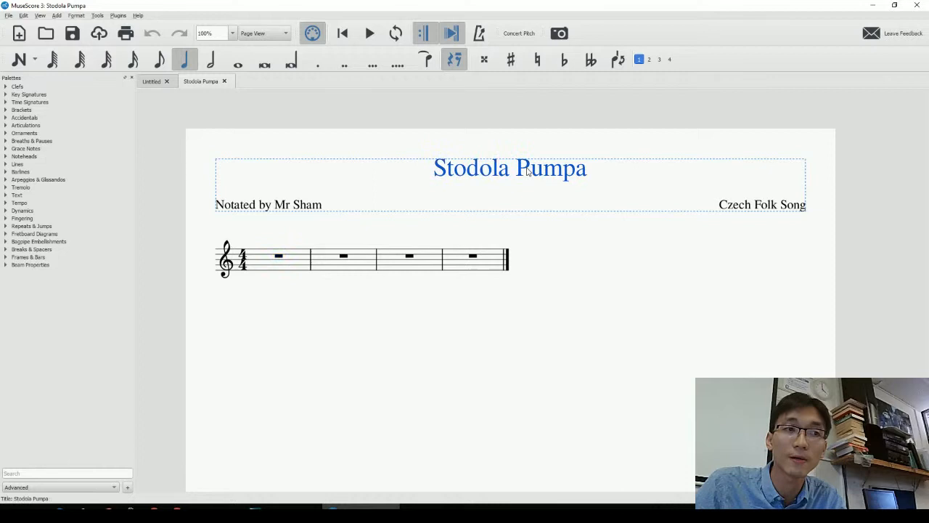
left_click(289, 206)
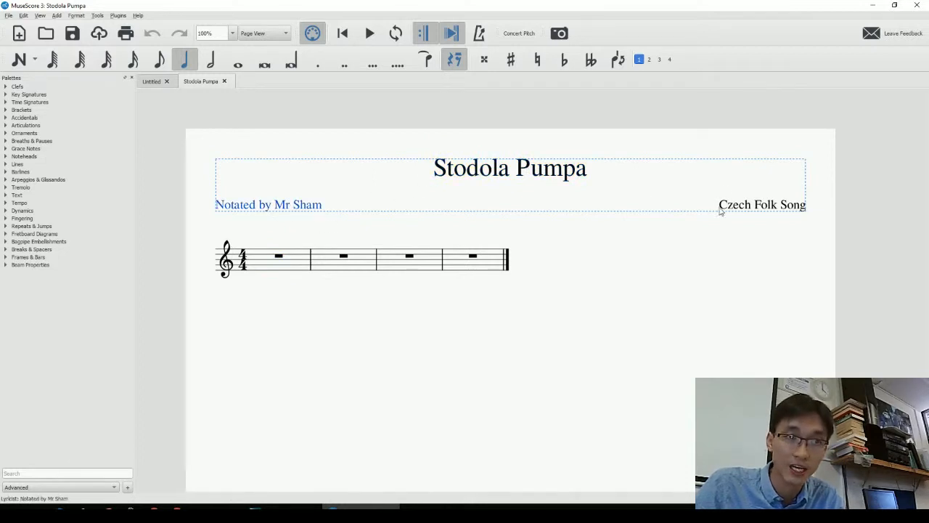
left_click(747, 210)
left_click_drag(487, 383, 494, 362)
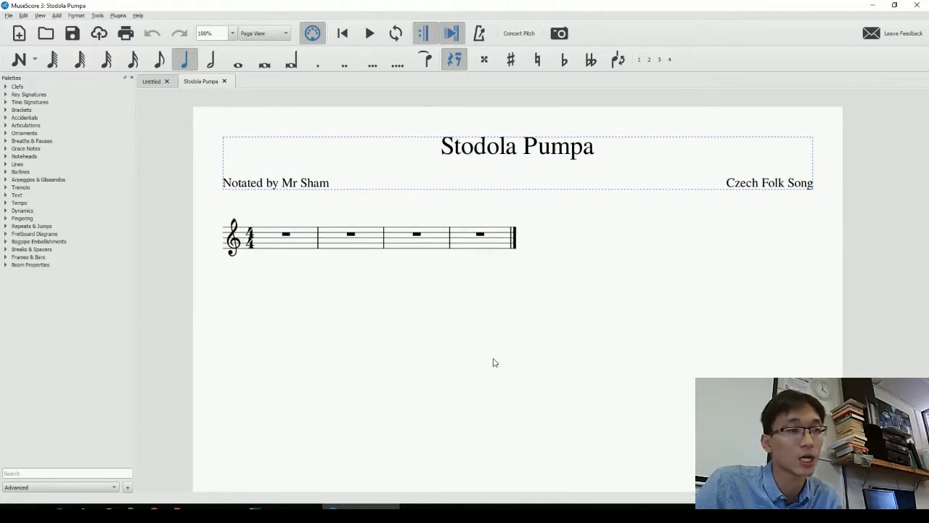
left_click_drag(429, 352, 447, 386)
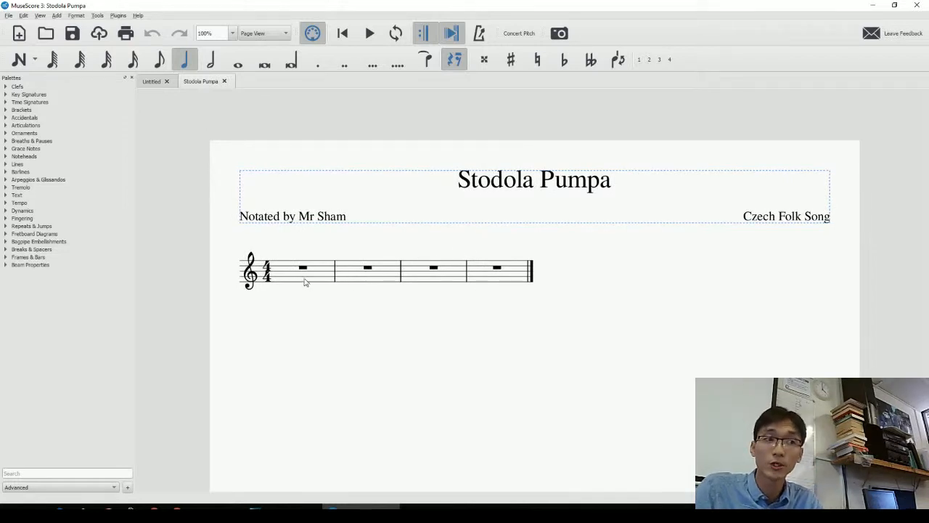
Step: Compare the layout with the reference sheet and add a line break after the second bar
key("alt+Tab")
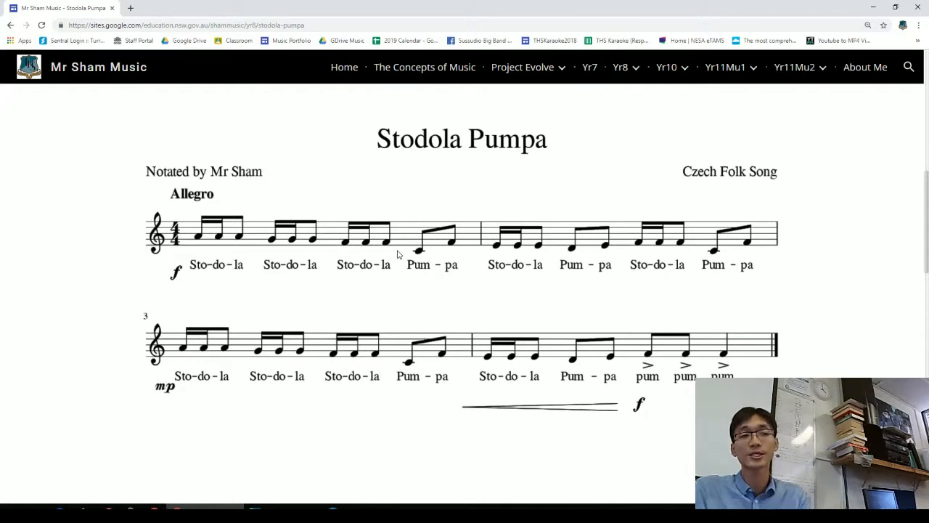
key("alt+Tab")
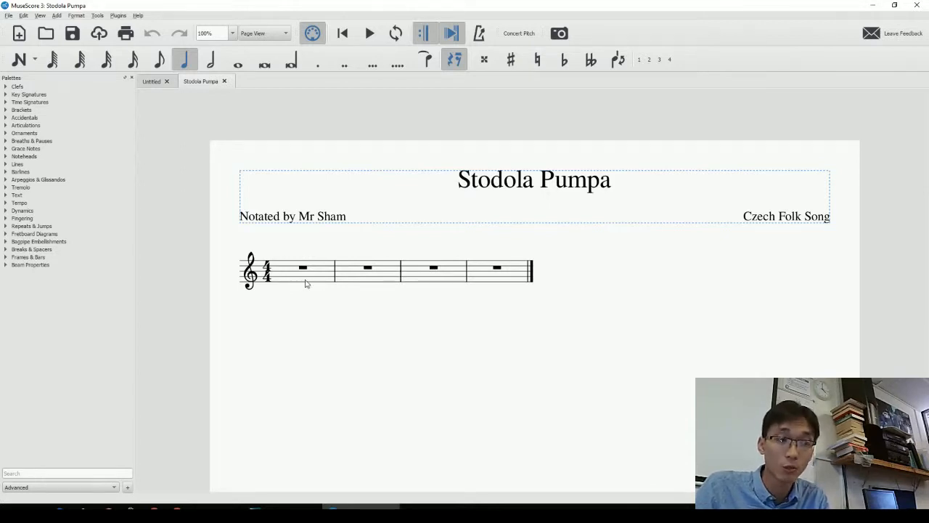
left_click(401, 273)
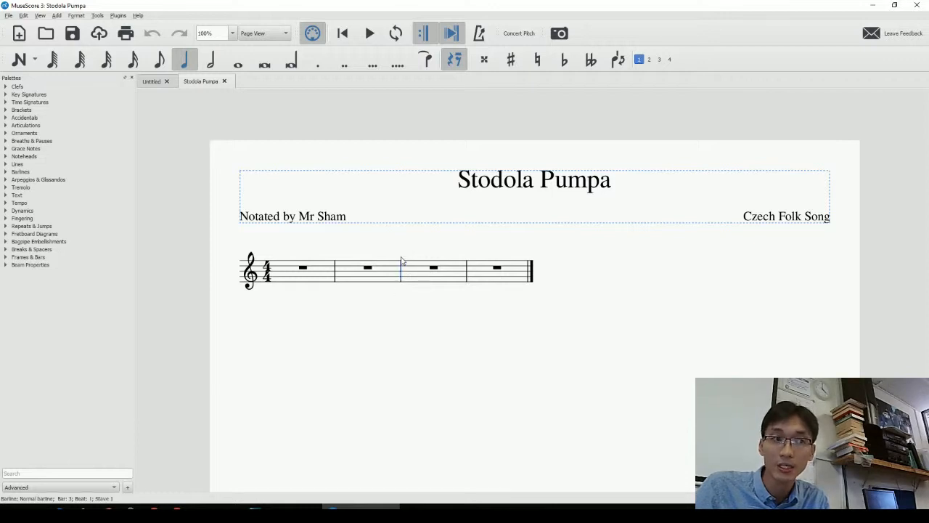
key("Return")
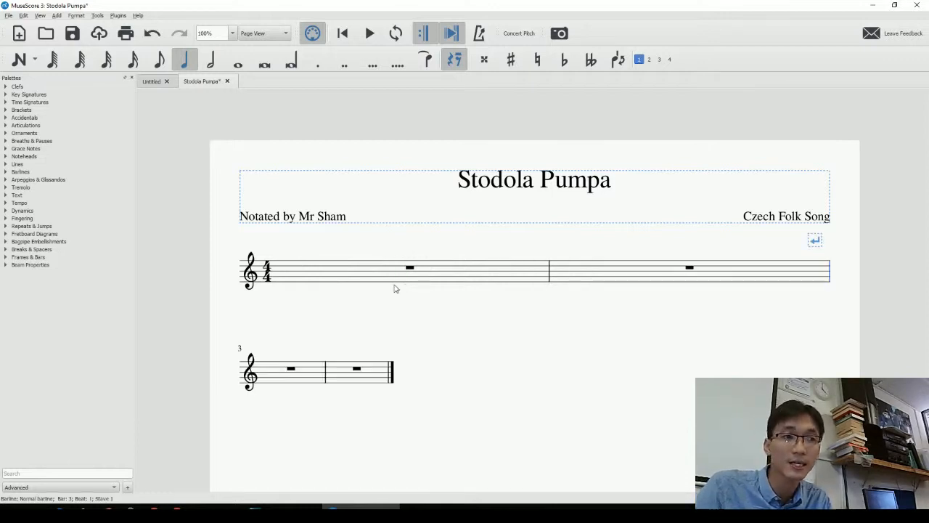
left_click(815, 240)
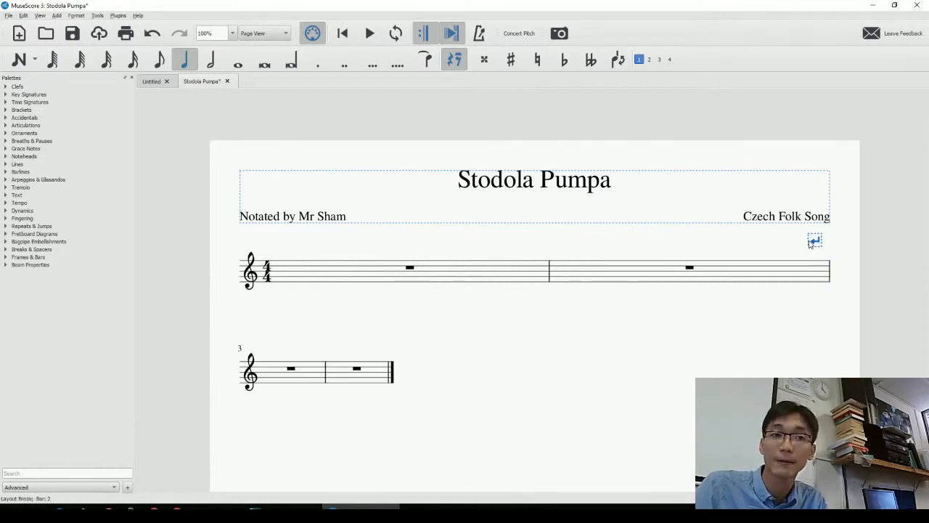
Step: Select bars 3 and 4 on the second line and increase their layout stretch
left_click(288, 378)
left_click_drag(410, 384, 393, 382)
left_click(417, 392)
left_click(349, 372)
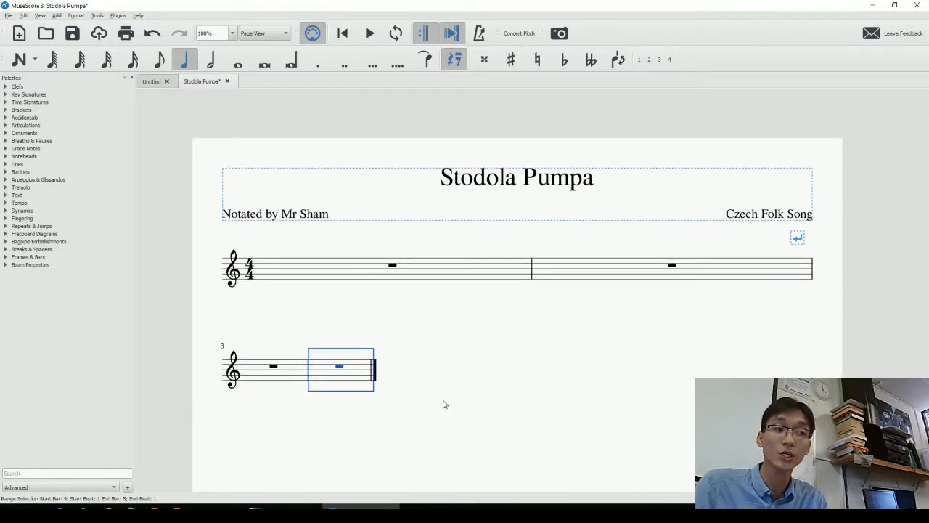
left_click(291, 378, "shift")
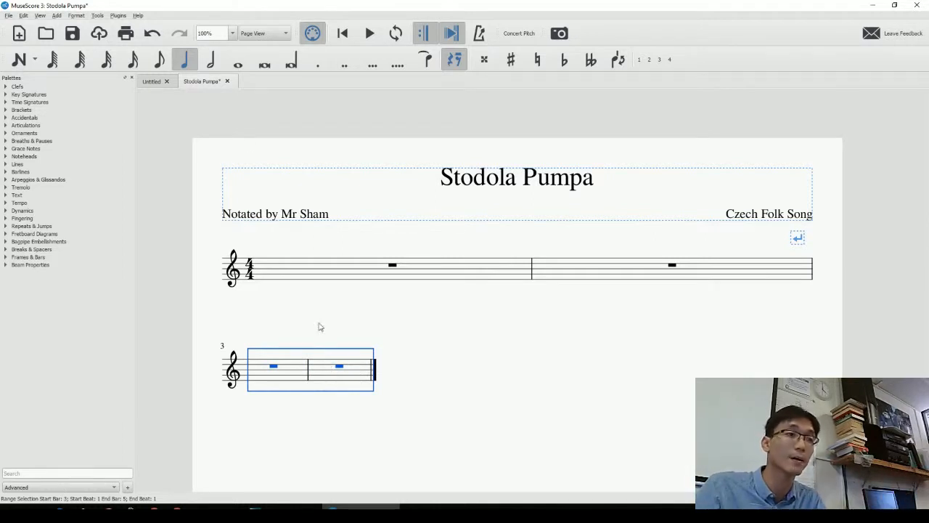
left_click(98, 15)
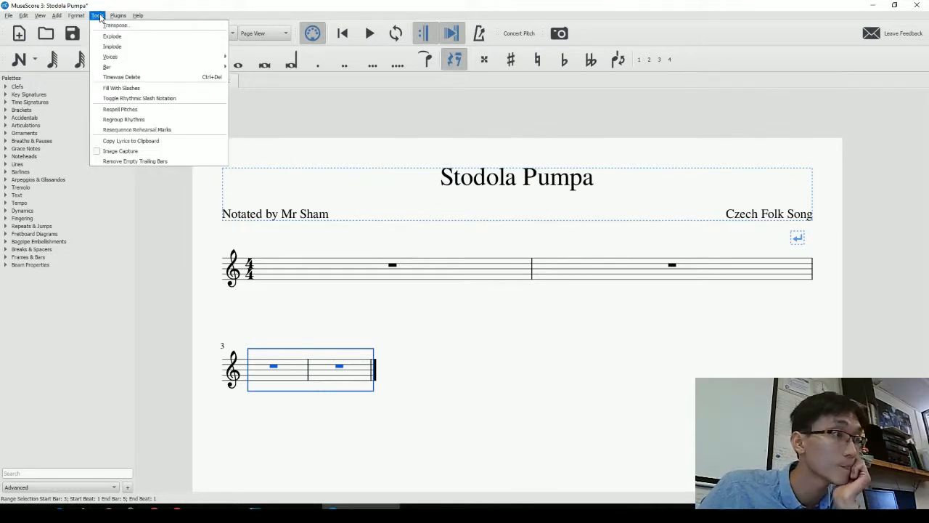
mouse_move(76, 15)
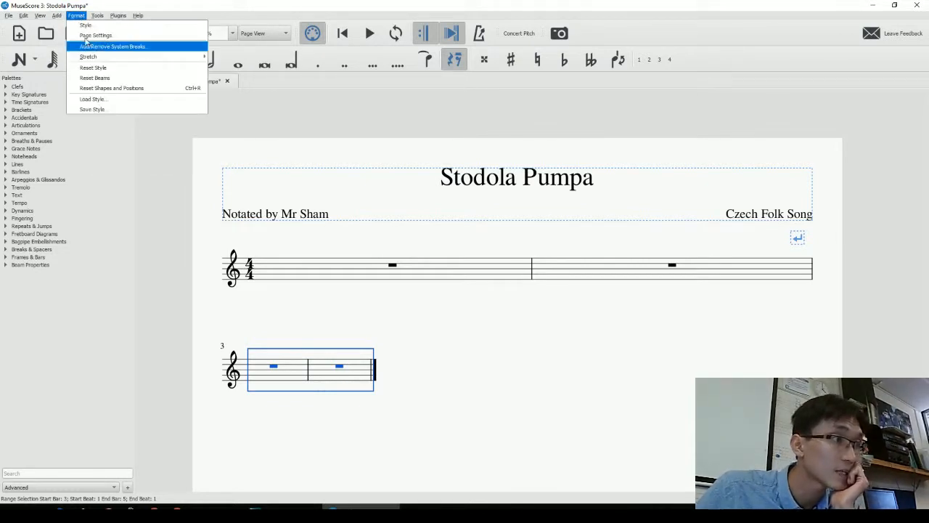
mouse_move(94, 57)
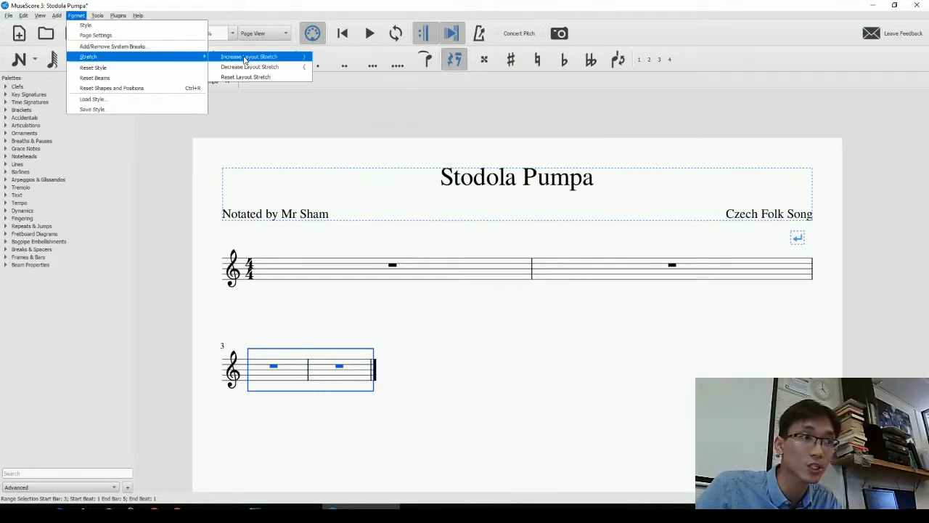
left_click(302, 62)
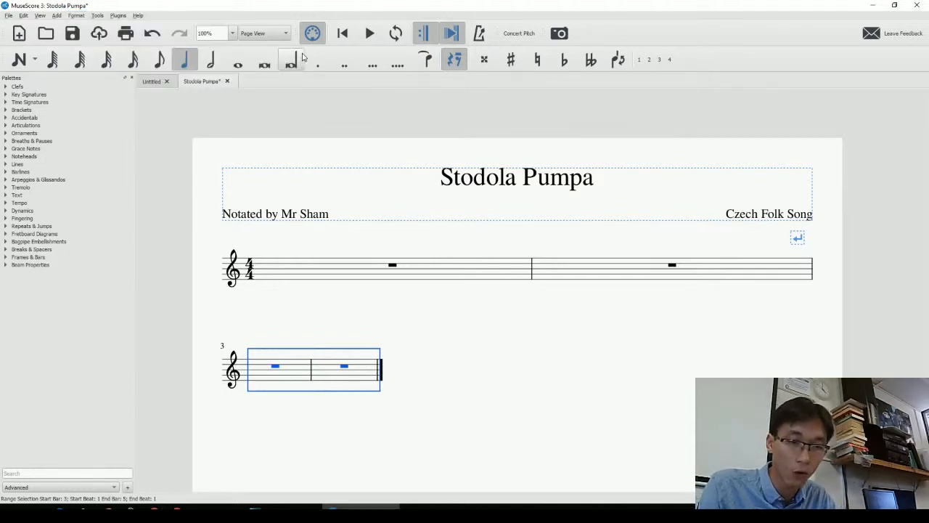
Step: Keep increasing the layout stretch of bars 3 and 4 until the second line is about as wide as the first
key("shift+]")
key("shift+]")
key("shift+]")
key("shift+]")
key("shift+]")
key("shift+]")
key("shift+]")
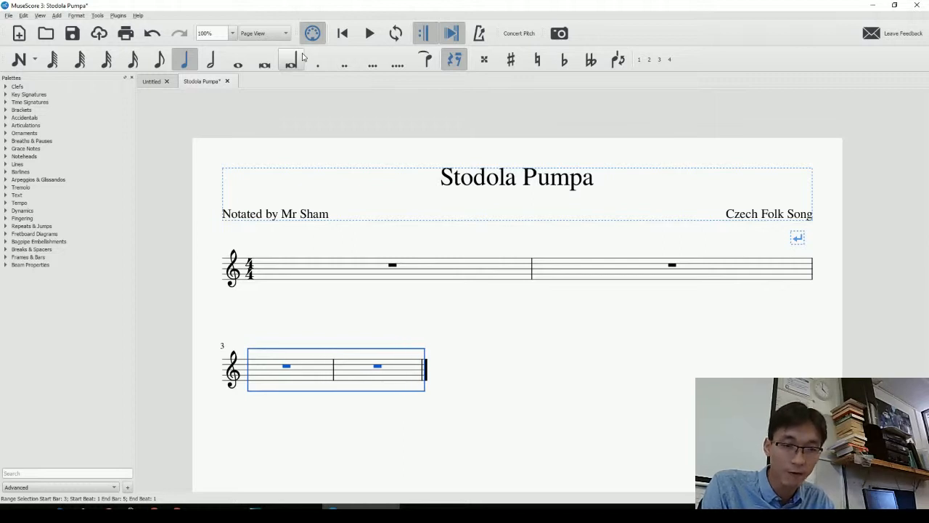
key("shift+]")
key("shift+]")
key("shift+]")
key("shift+]")
key("shift+]")
key("shift+]")
key("shift+]")
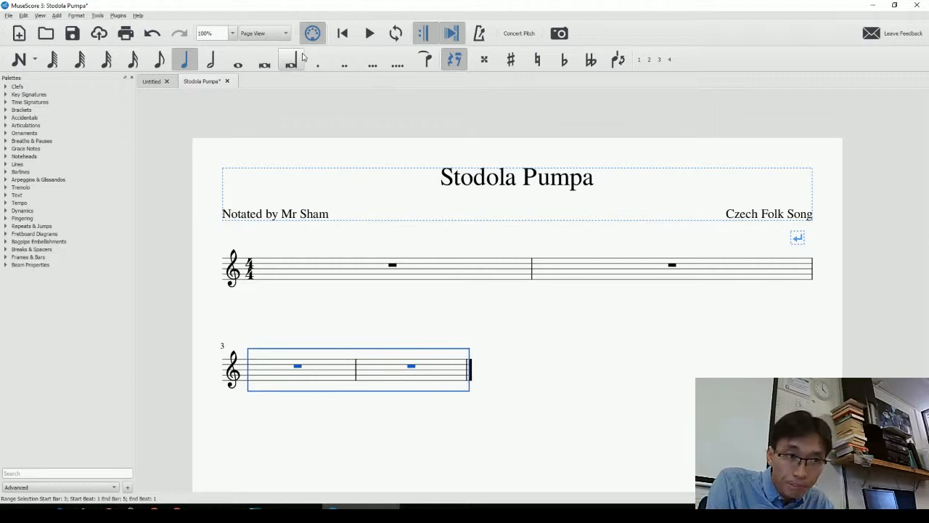
key("shift+]")
key("shift+]")
key("shift+]")
key("shift+]")
key("shift+]")
key("shift+]")
key("shift+]")
key("shift+]")
key("shift+]")
key("shift+]")
key("shift+]")
key("shift+]")
key("shift+]")
key("shift+]")
key("shift+]")
key("shift+]")
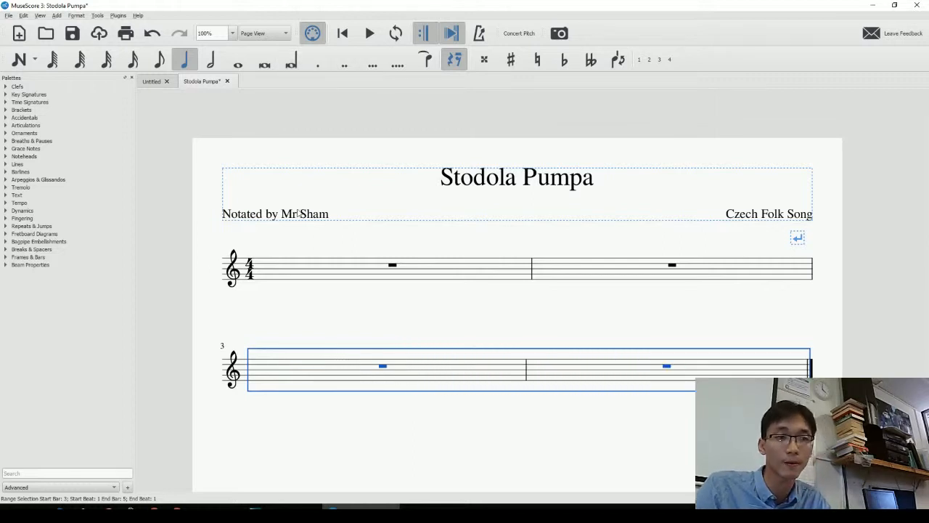
left_click(478, 422)
Step: Check the reference sheet and enter two A4 semiquavers and an A4 quaver on beat 1 of bar 1
key("alt+Tab")
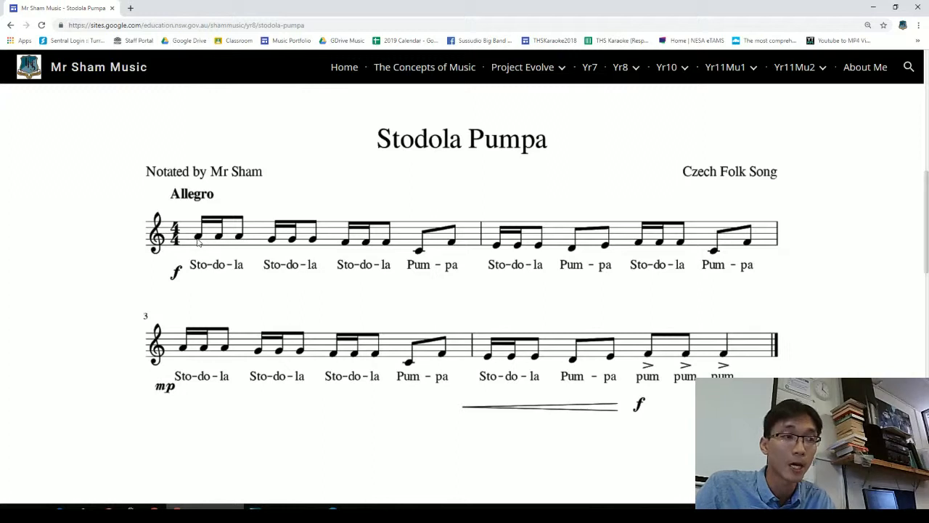
key("alt+Tab")
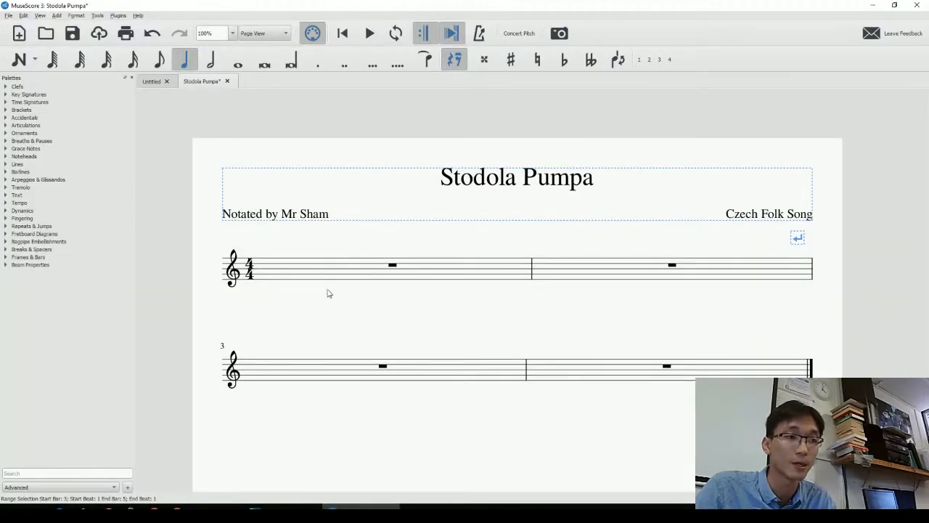
left_click(349, 272)
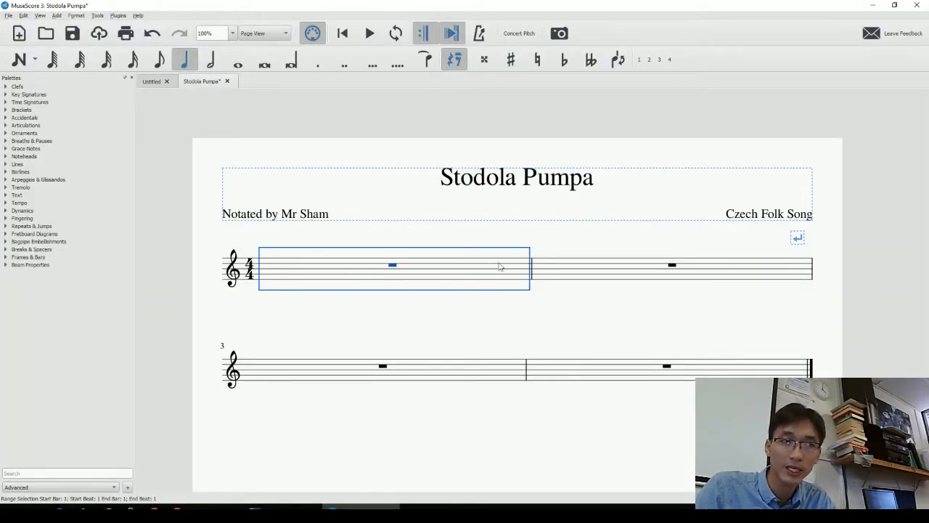
left_click(20, 60)
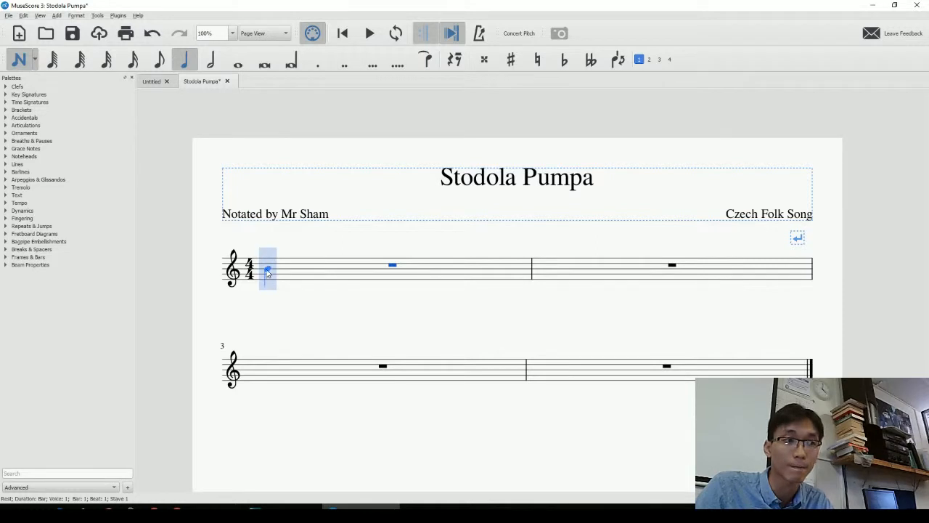
key("alt+Tab")
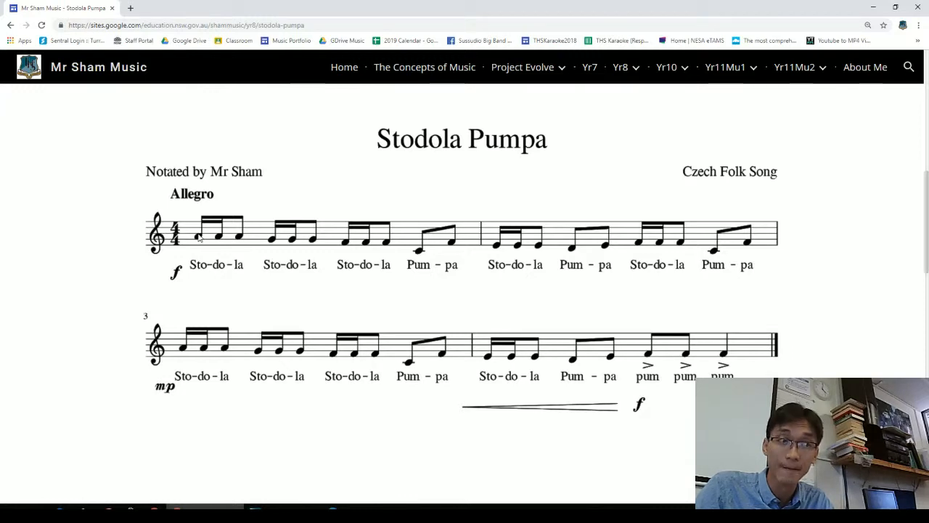
key("alt+Tab")
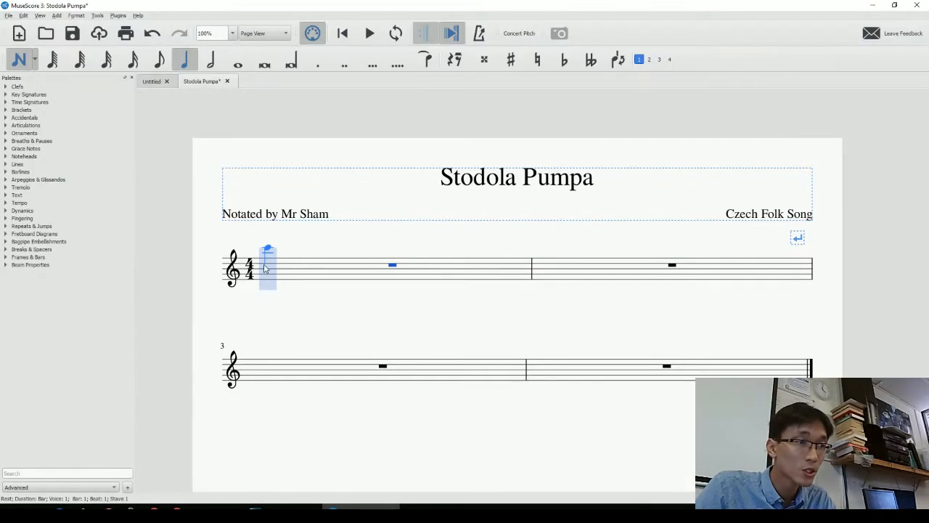
left_click(122, 68)
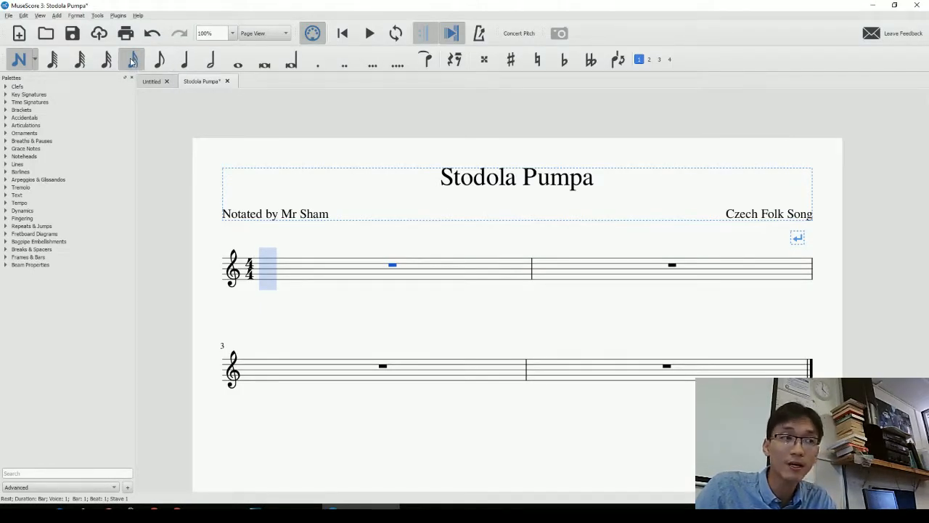
left_click(269, 272)
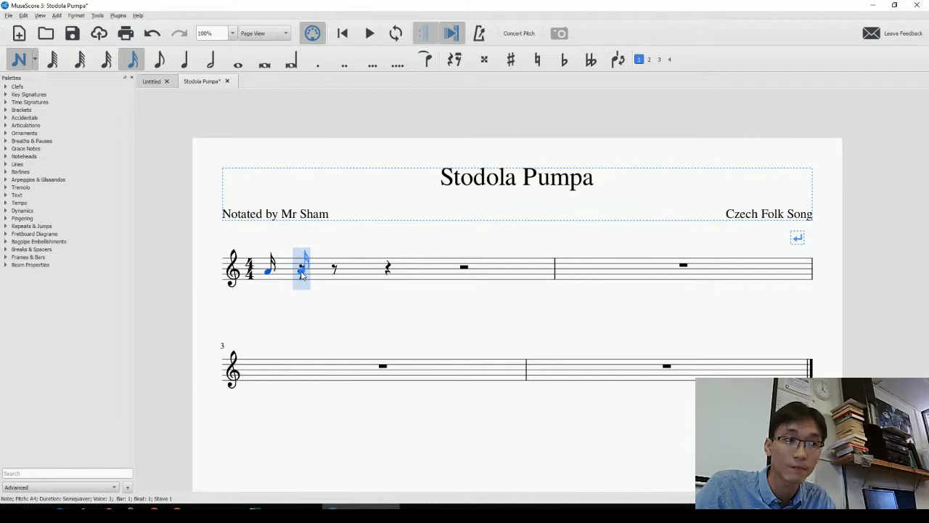
left_click(301, 275)
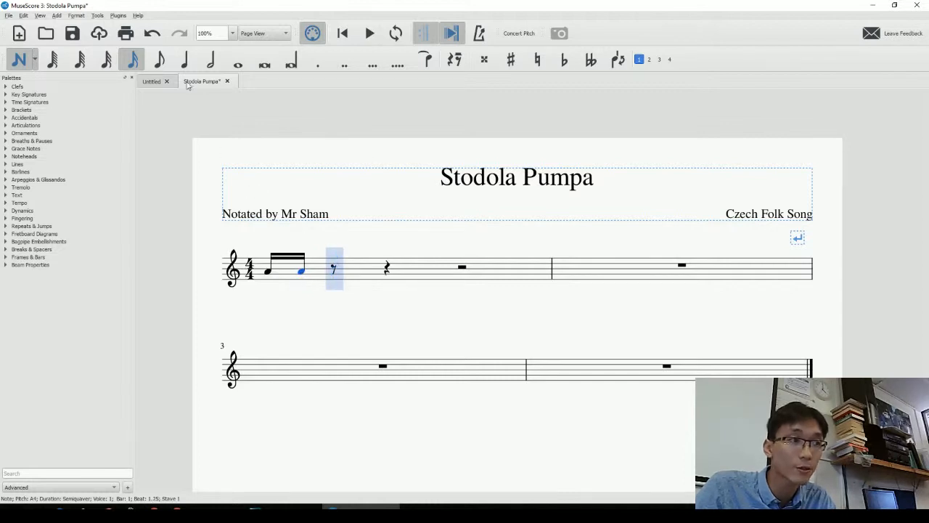
left_click(160, 59)
left_click(334, 273)
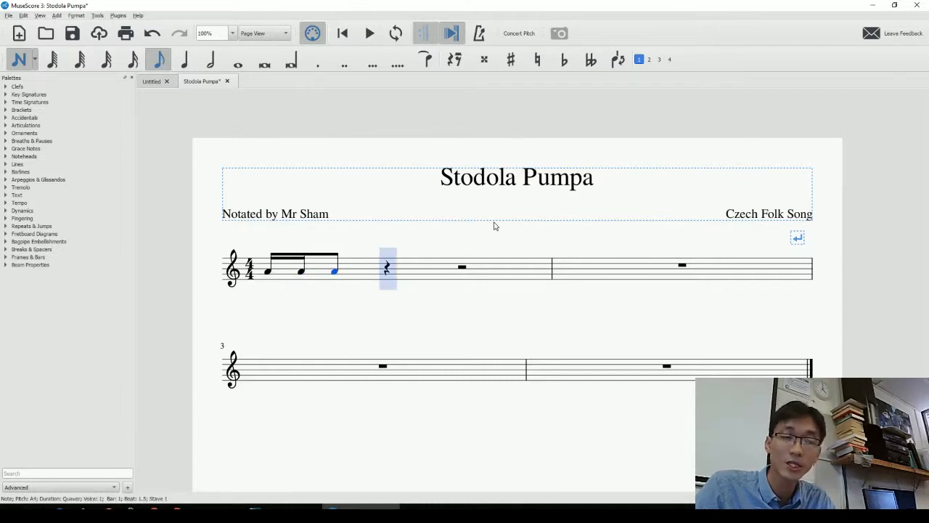
Step: Enter two G4 semiquavers and a G4 quaver on beat 2 of bar 1
left_click(133, 61)
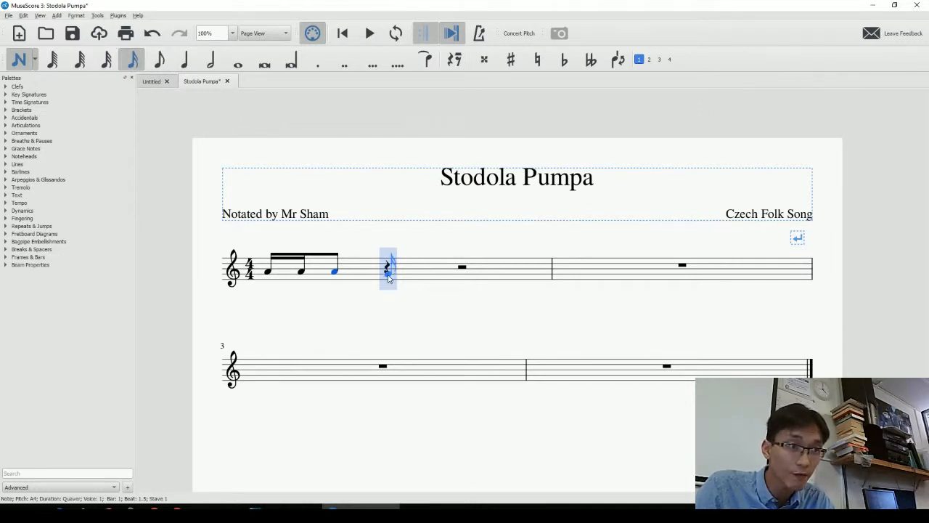
key("g")
key("g")
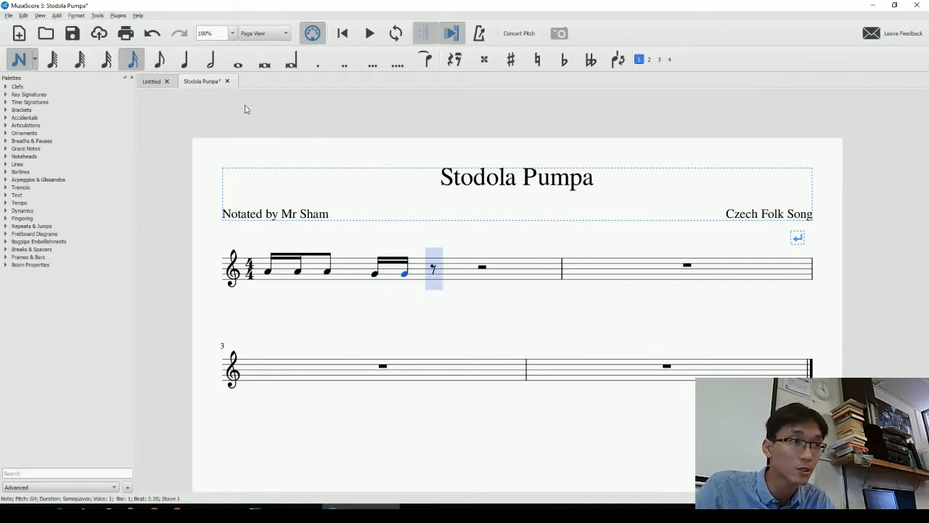
left_click(163, 67)
key("g")
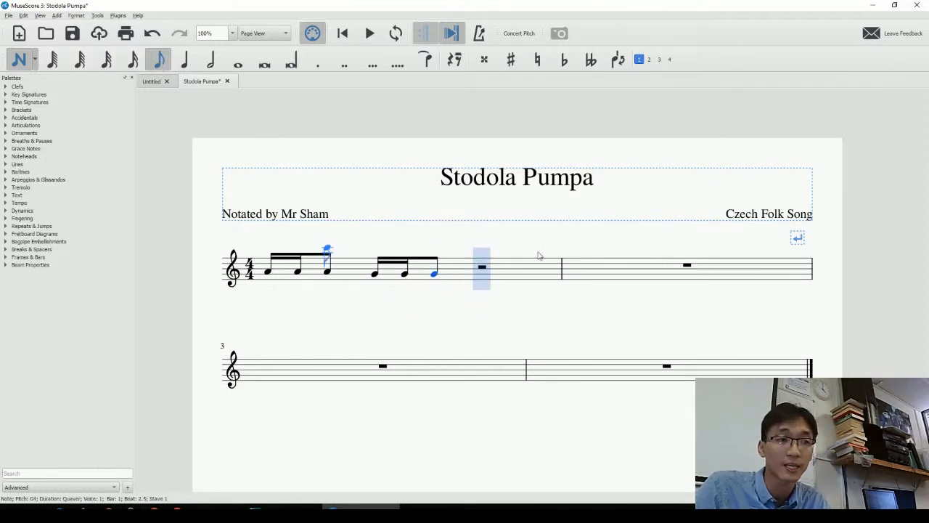
Step: Following the reference, complete bar 1 with two F4 semiquavers and an F4 quaver on beat 3, and C4 and F4 quavers on beat 4
key("alt+Tab")
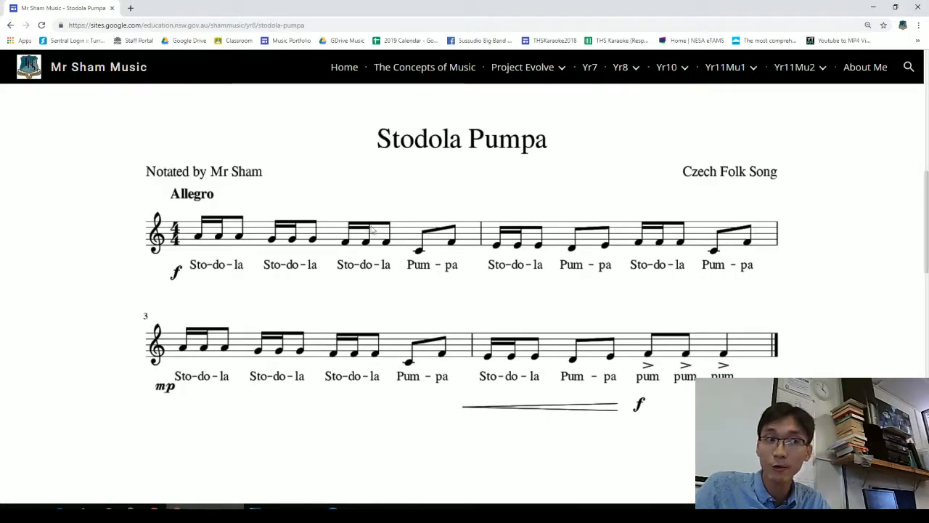
key("alt+Tab")
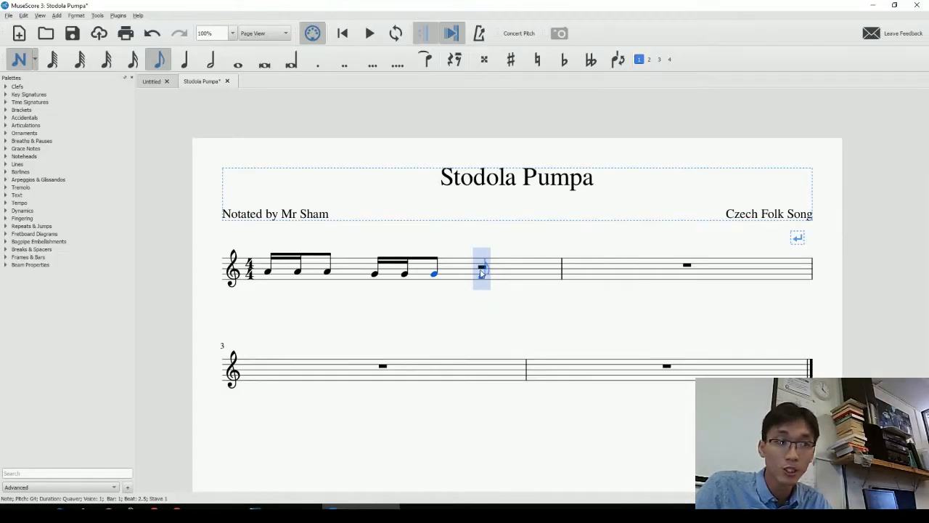
key("4")
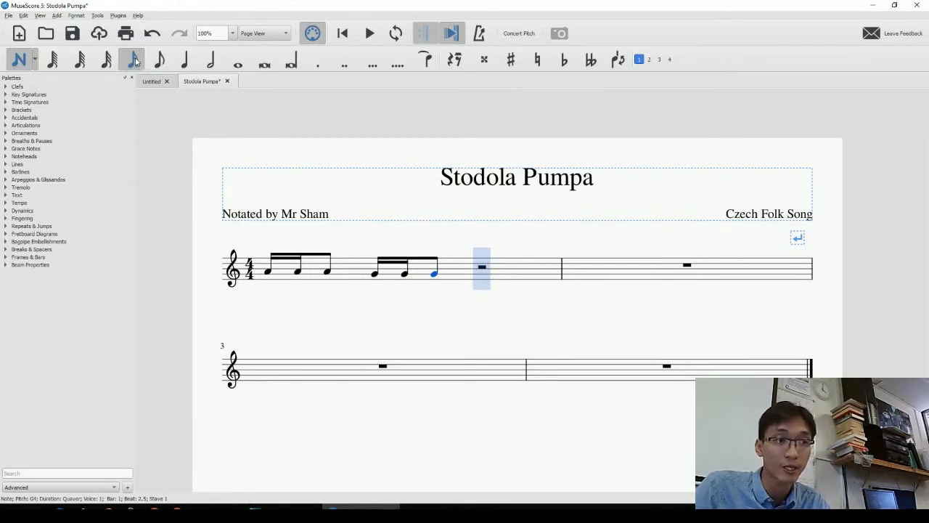
key("f")
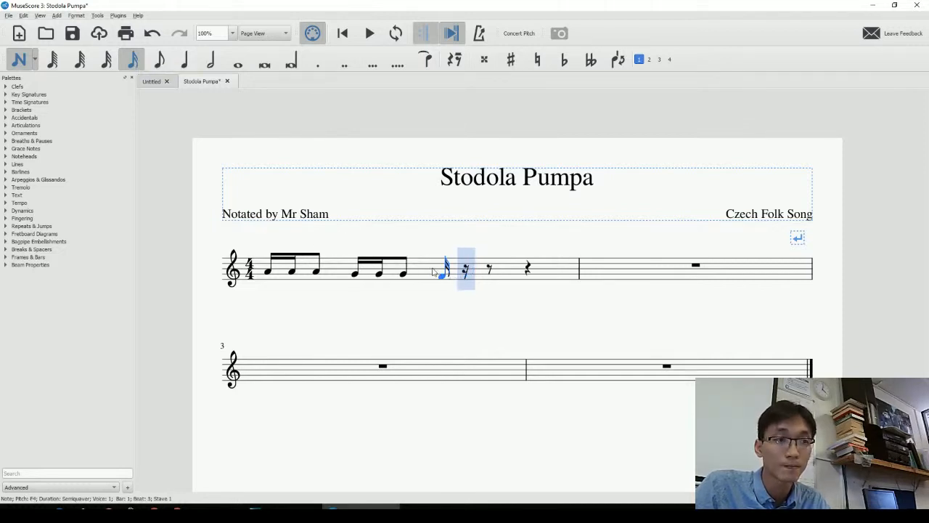
key("f")
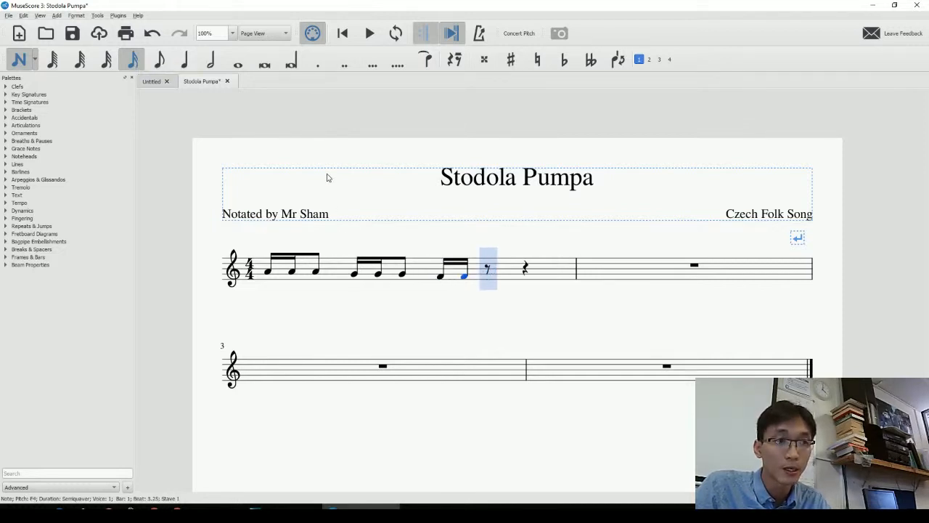
left_click(161, 61)
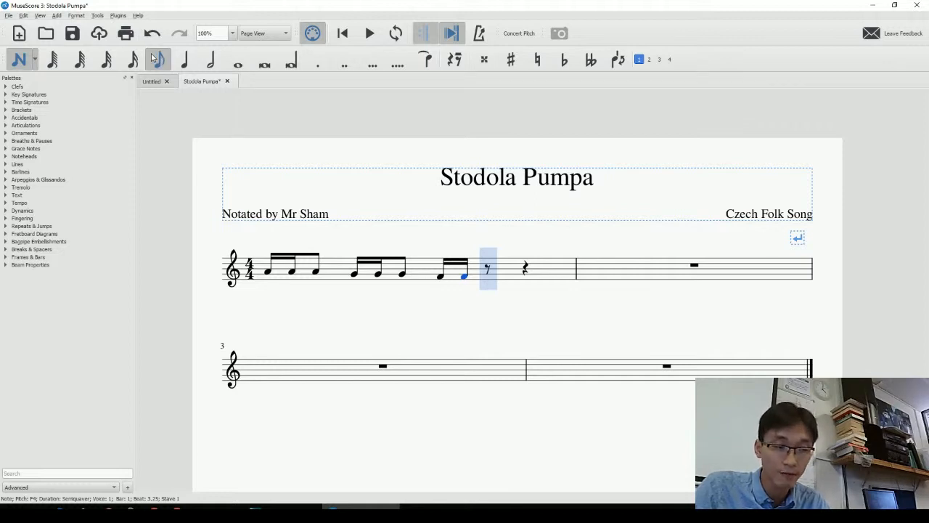
key("f")
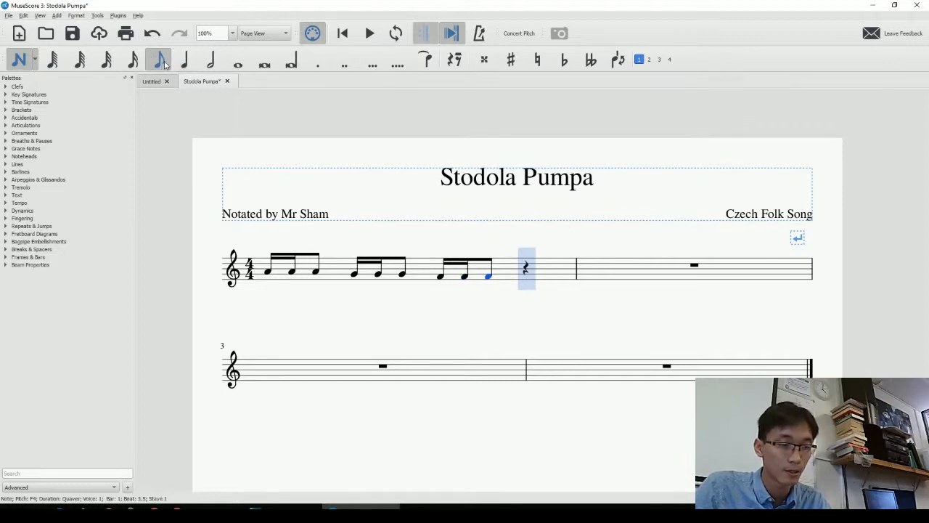
key("c")
key("f")
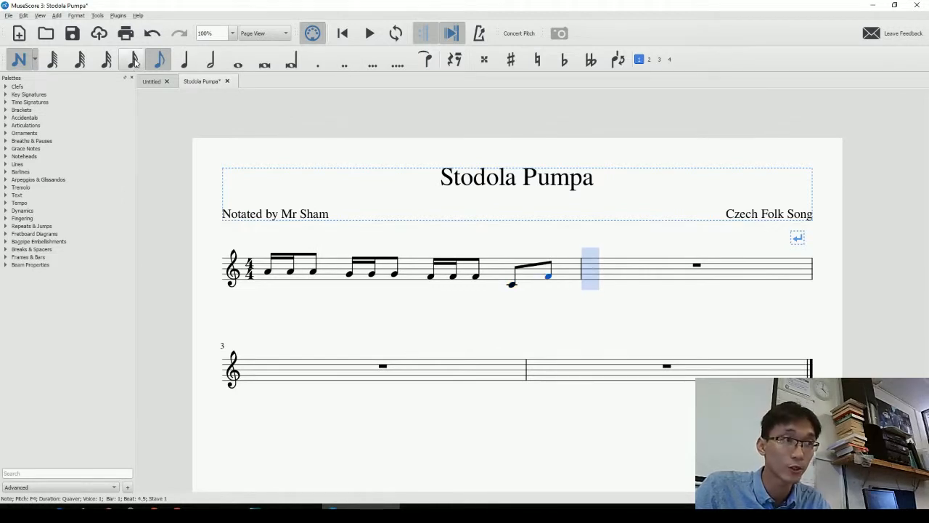
Step: Enter two E4 semiquavers and an E4 quaver on beat 1 of bar 2, and D4 and E4 quavers on beat 2
left_click(134, 60)
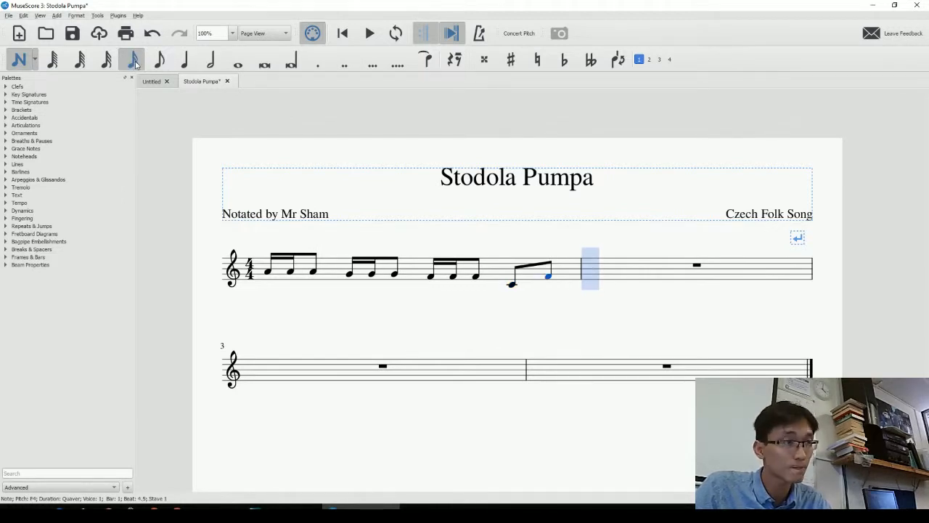
key("e")
key("e")
left_click(159, 60)
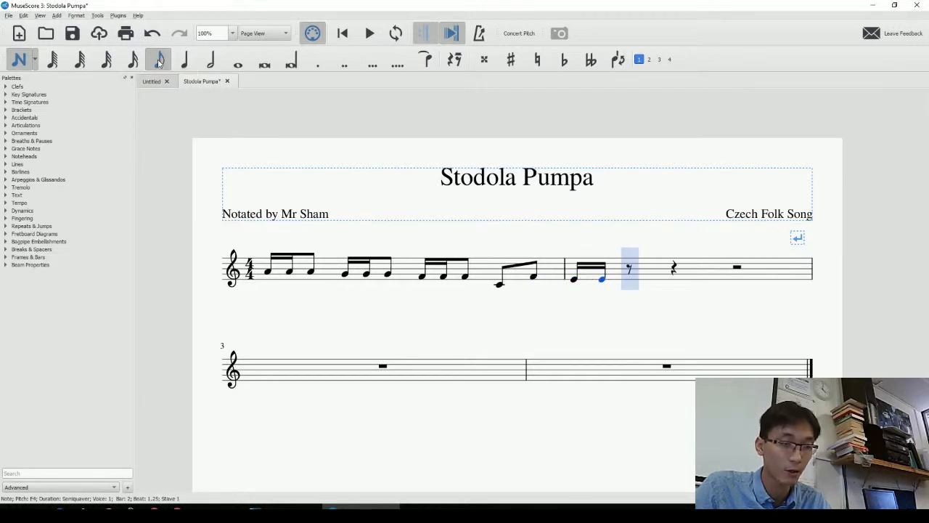
key("f")
key("e")
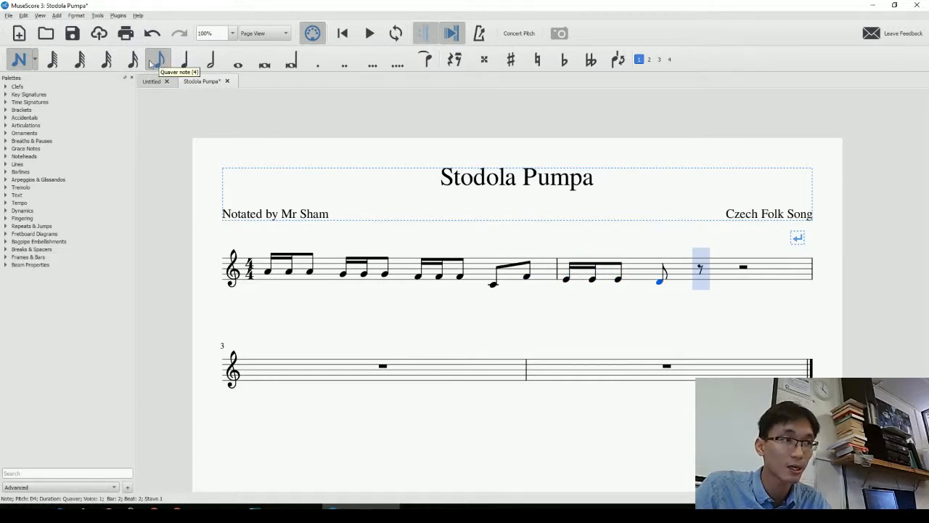
key("f")
Step: Enter two F4 semiquavers and an F4 quaver on beat 3 of bar 2
left_click(133, 60)
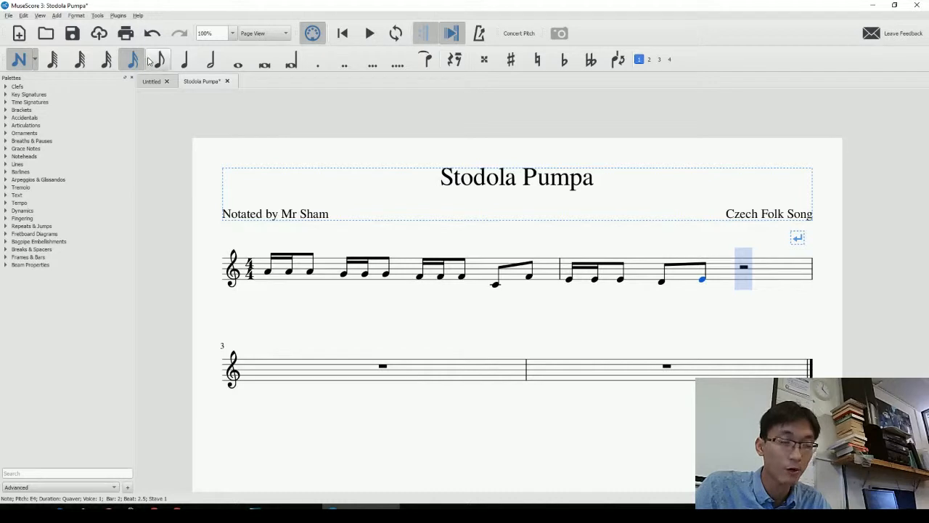
key("f")
key("f")
left_click(159, 61)
key("f")
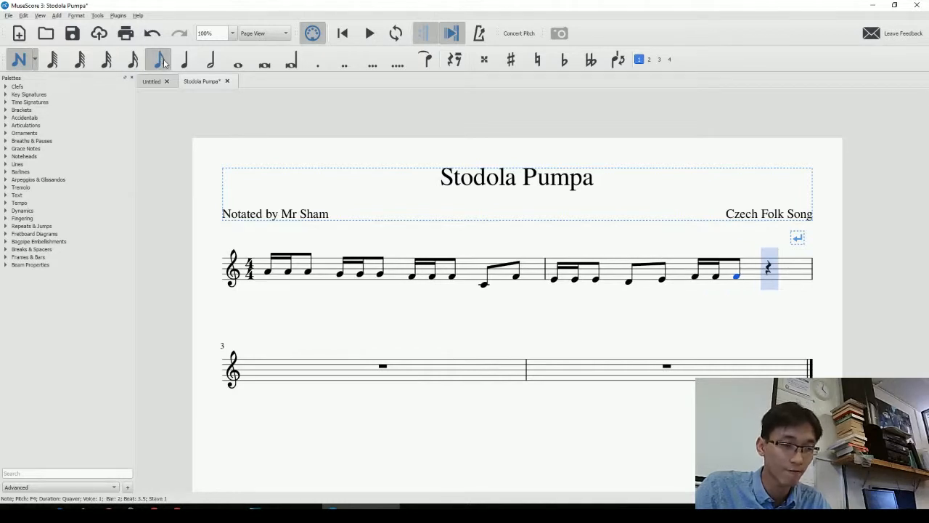
Step: Complete bar 2 with C4 and F4 quavers on beat 4, and check the next line in the reference score
key("c")
key("f")
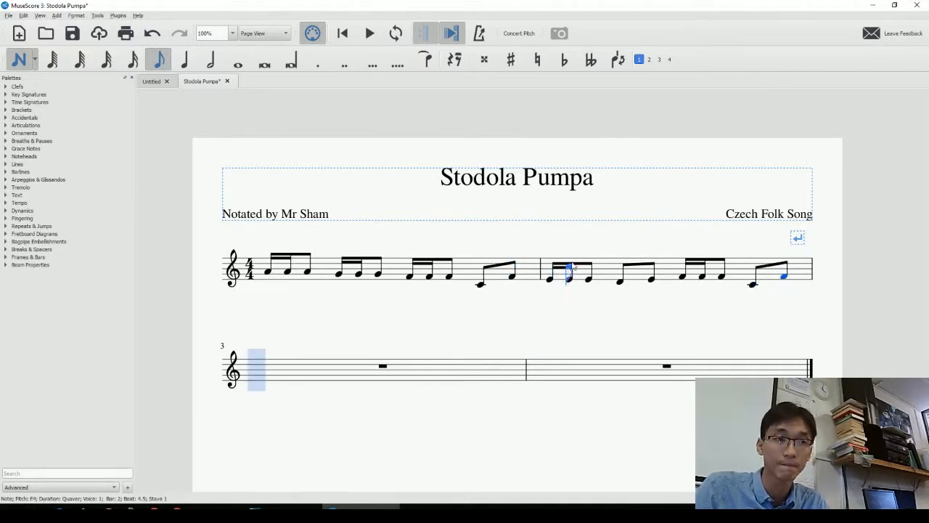
key("alt+Tab")
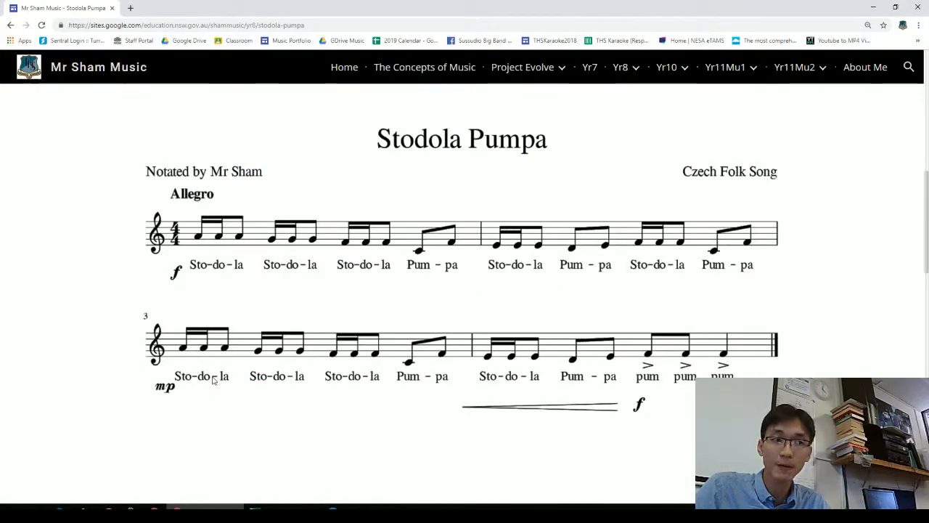
key("alt+Tab")
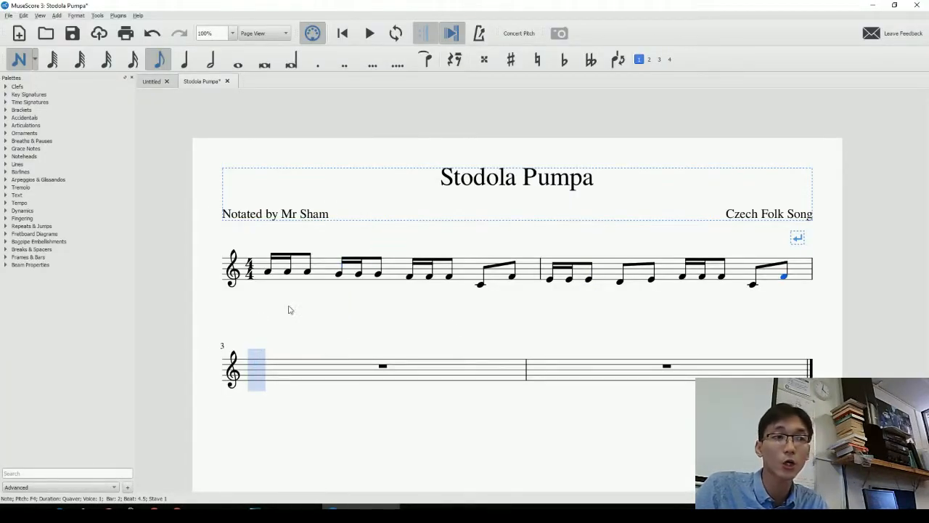
Step: Leave note input and copy the whole of bar 1 into bar 3
left_click(254, 404)
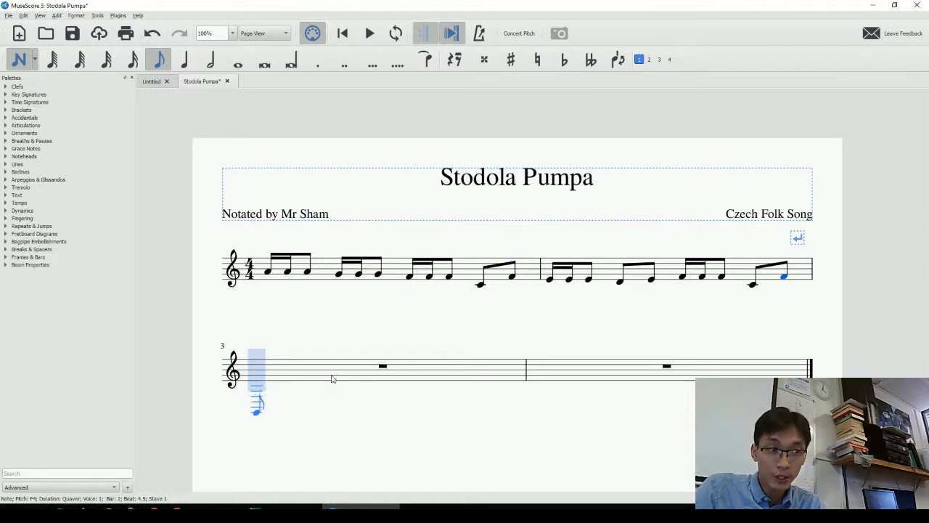
left_click(261, 373)
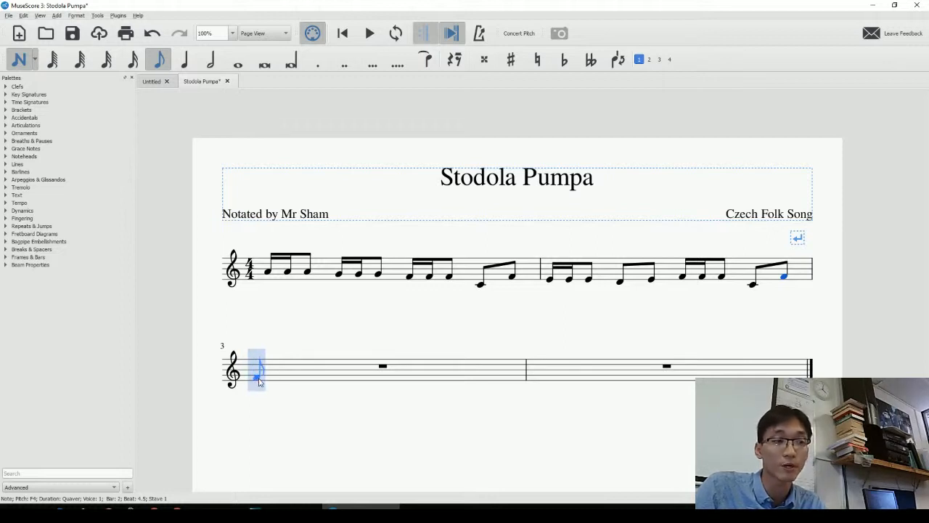
key("Escape")
key("Escape")
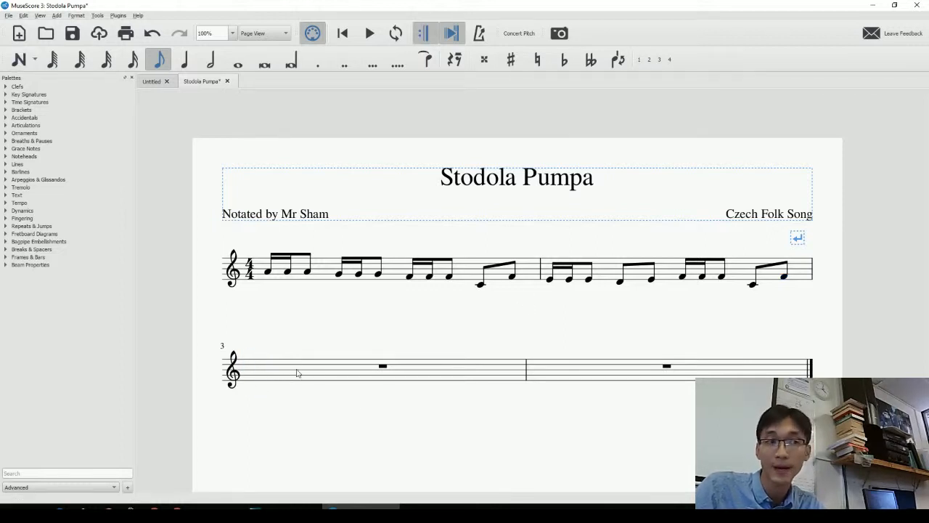
left_click(398, 272)
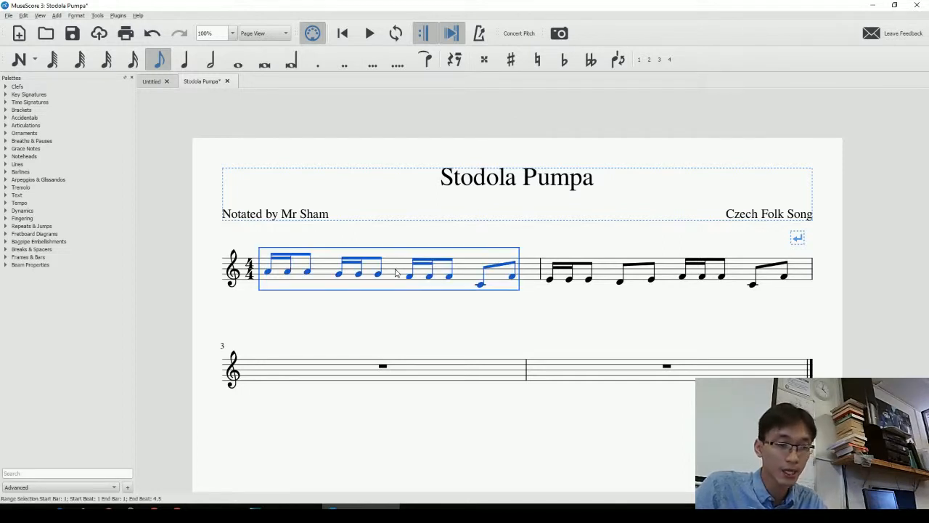
left_click(355, 371)
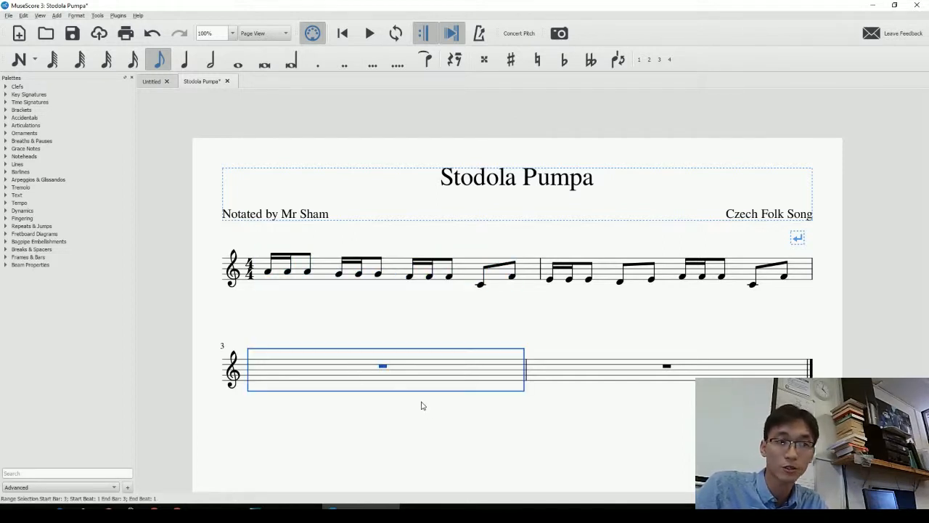
key("ctrl+v")
key("Escape")
scroll(392, 429, "down", 1)
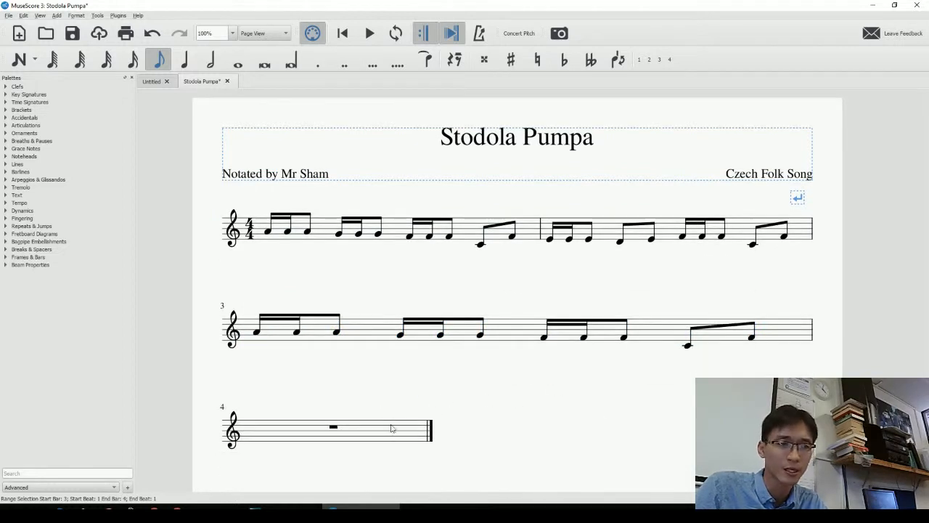
Step: Adjust the layout stretch of bars 3 and 4 so that both share one line and fill its width
left_click(395, 433)
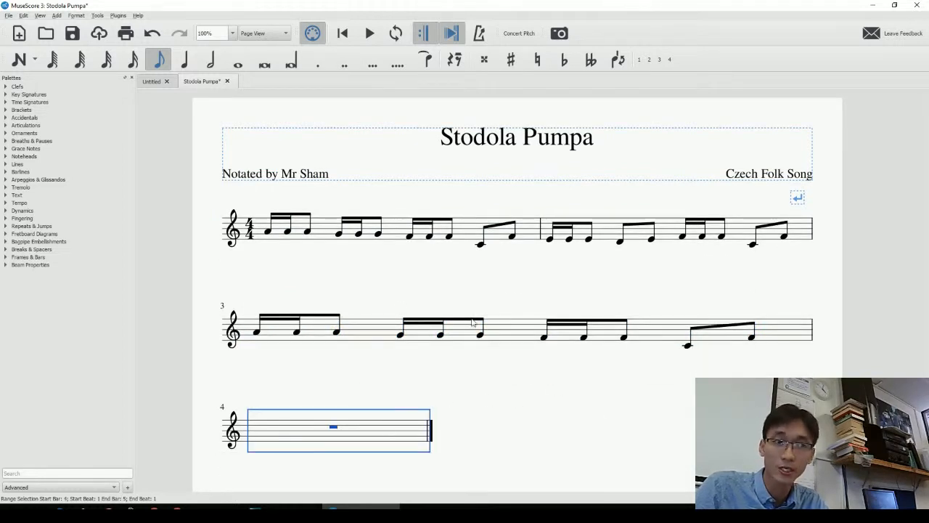
left_click(358, 332, "shift")
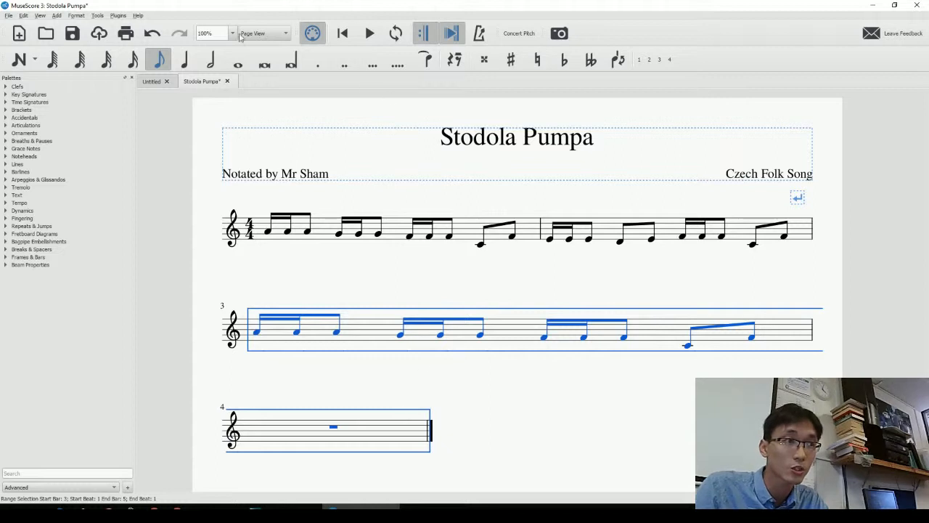
left_click(75, 16)
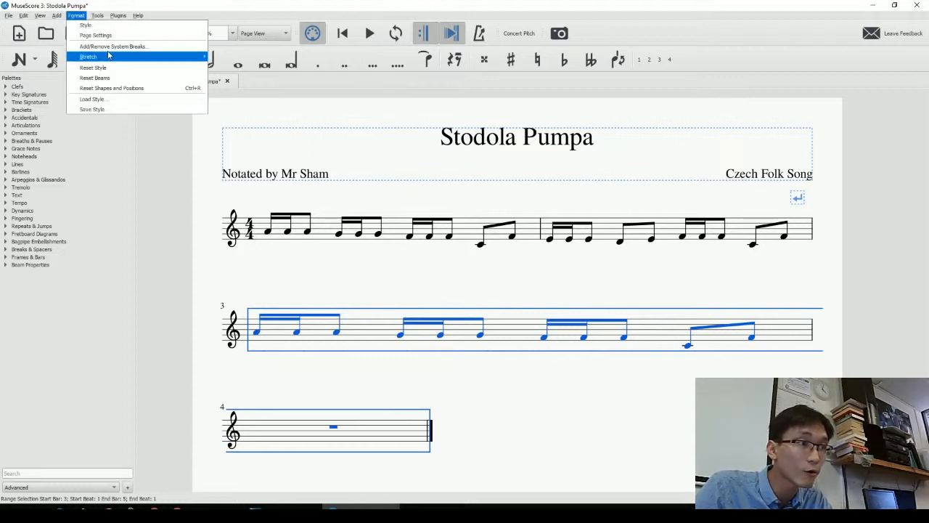
mouse_move(109, 56)
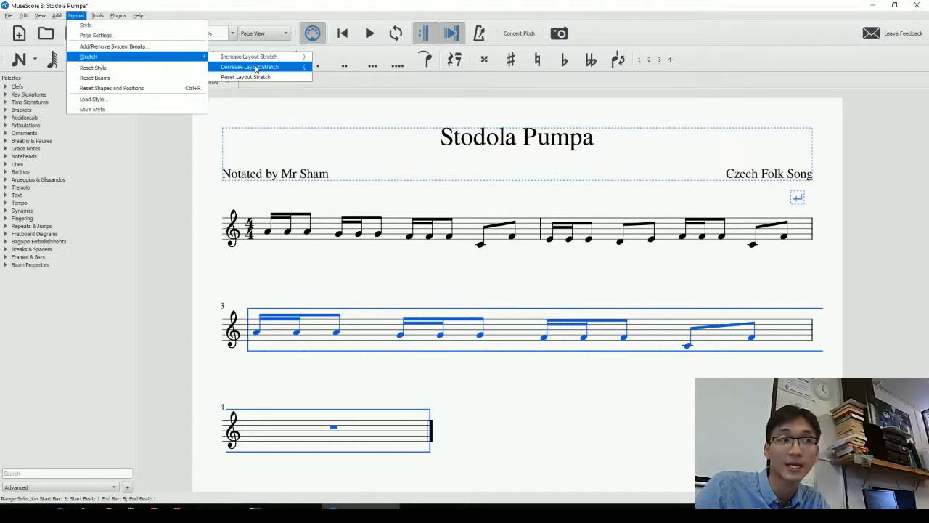
left_click(254, 67)
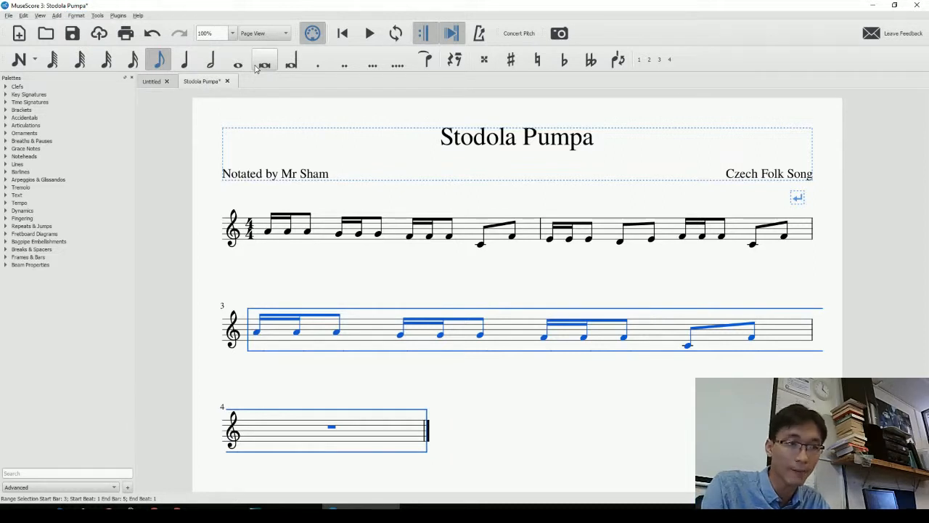
key("braceleft")
key("braceleft")
key("braceleft")
key("braceleft")
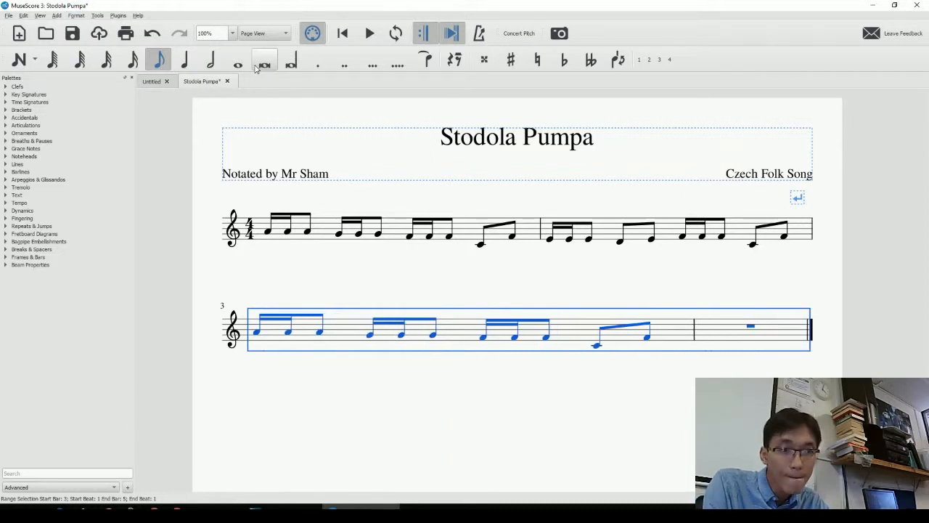
key("braceleft")
key("braceleft")
key("braceleft")
key("braceleft")
key("braceleft")
key("braceleft")
key("braceleft")
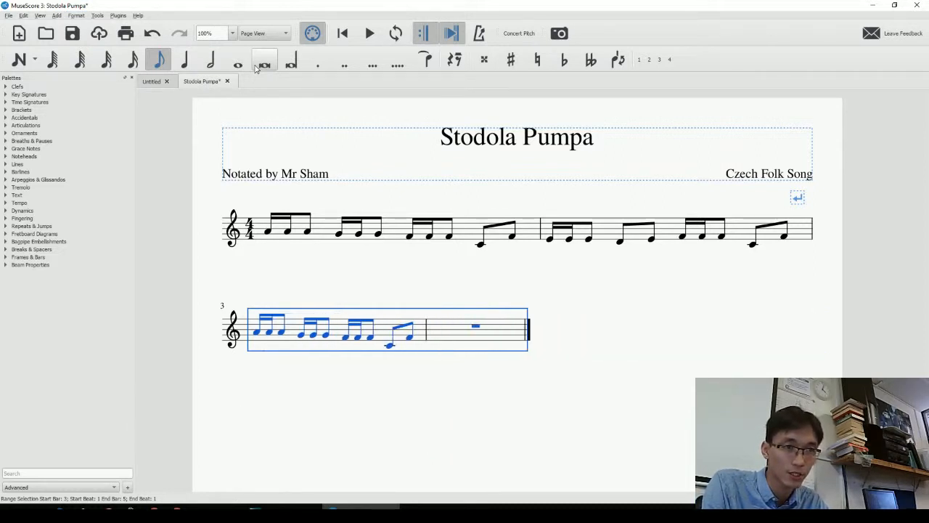
key("braceright")
key("braceright")
left_click(506, 393)
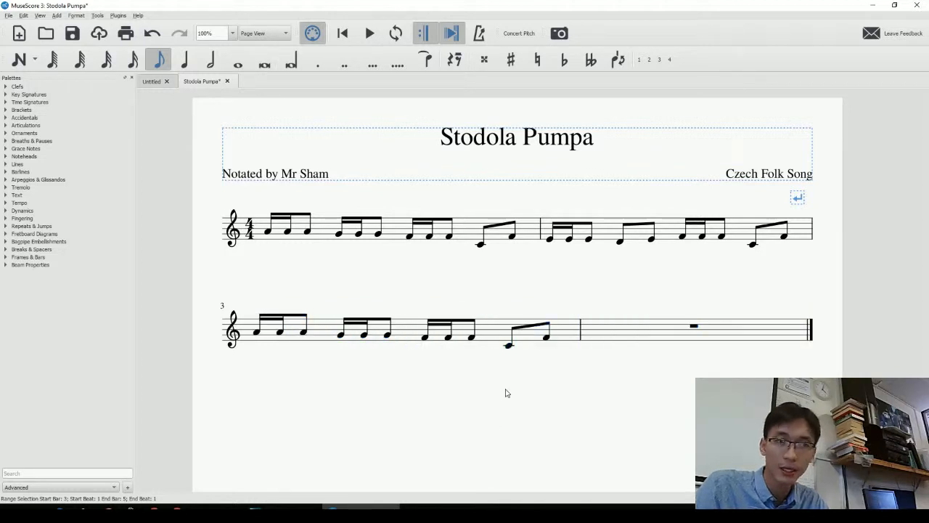
Step: Copy beats 1 and 2 of bar 2 to the start of bar 4
left_click(483, 332)
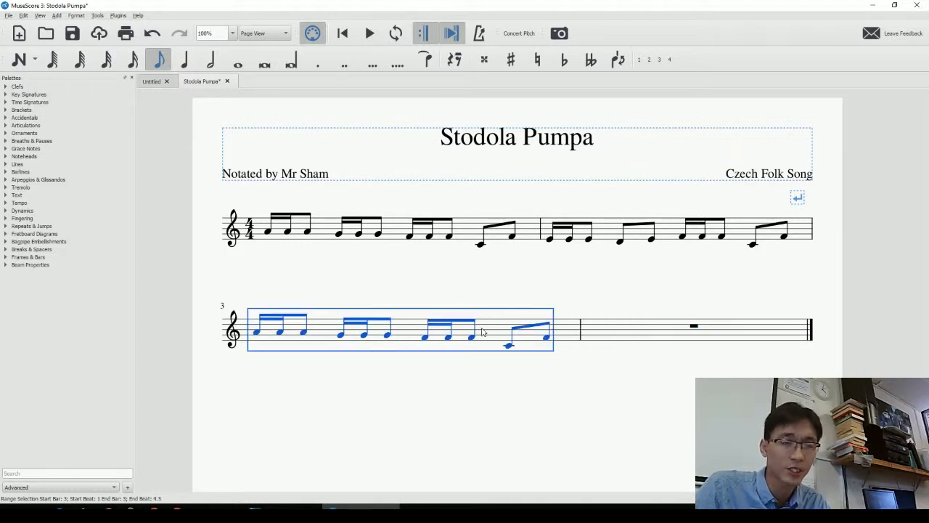
left_click(479, 389)
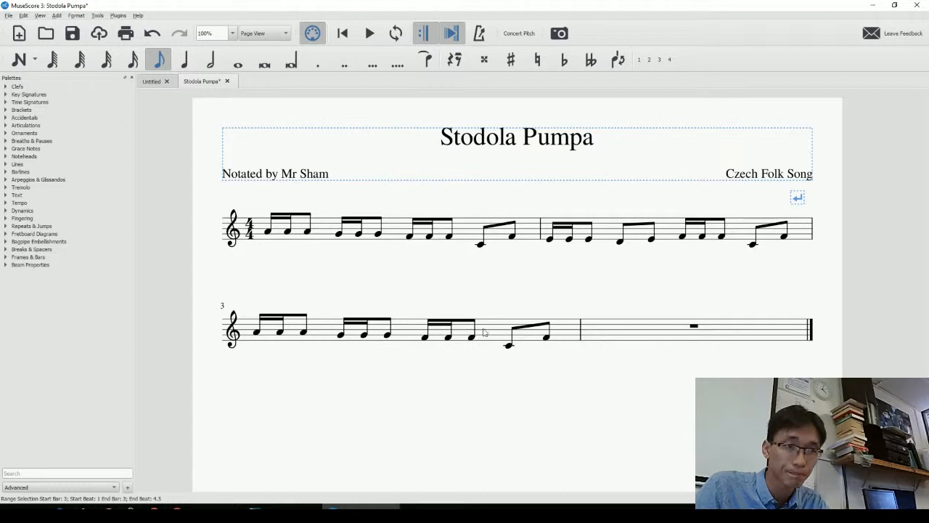
left_click(602, 334)
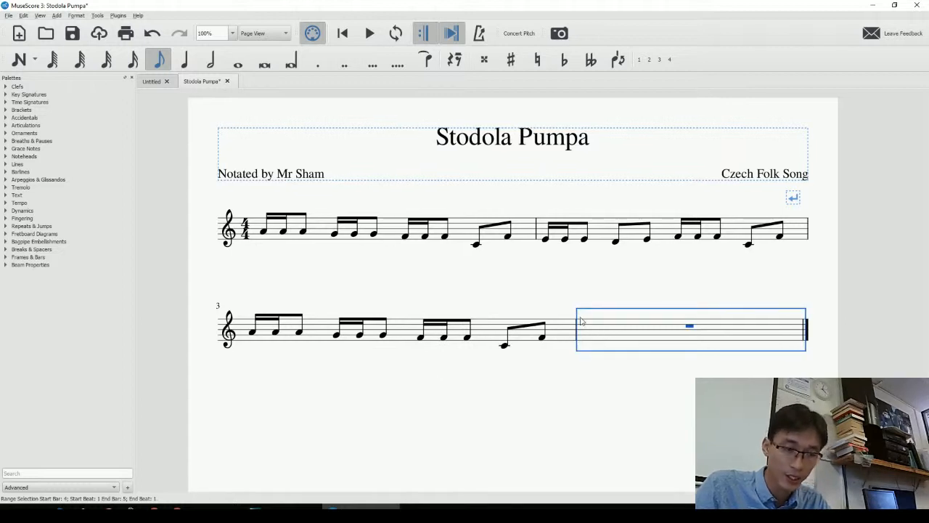
left_click(545, 241)
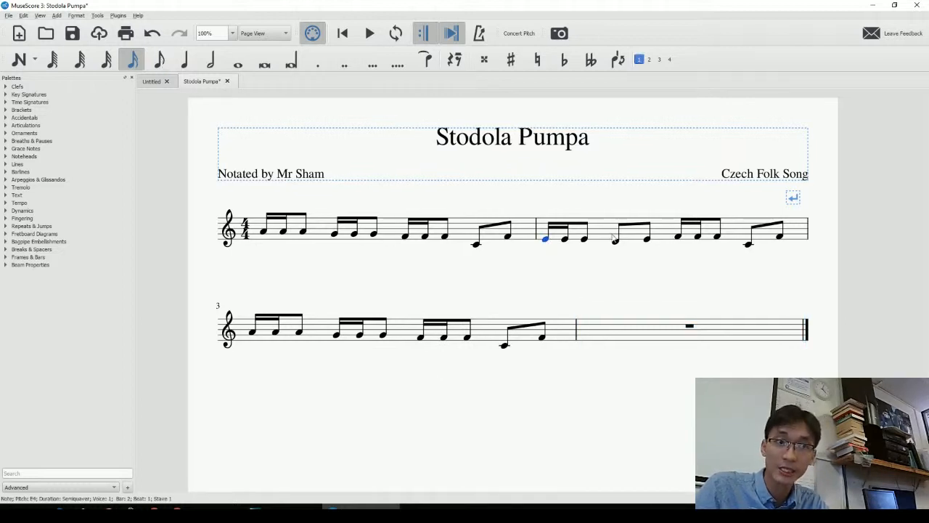
left_click_drag(549, 243, 546, 240)
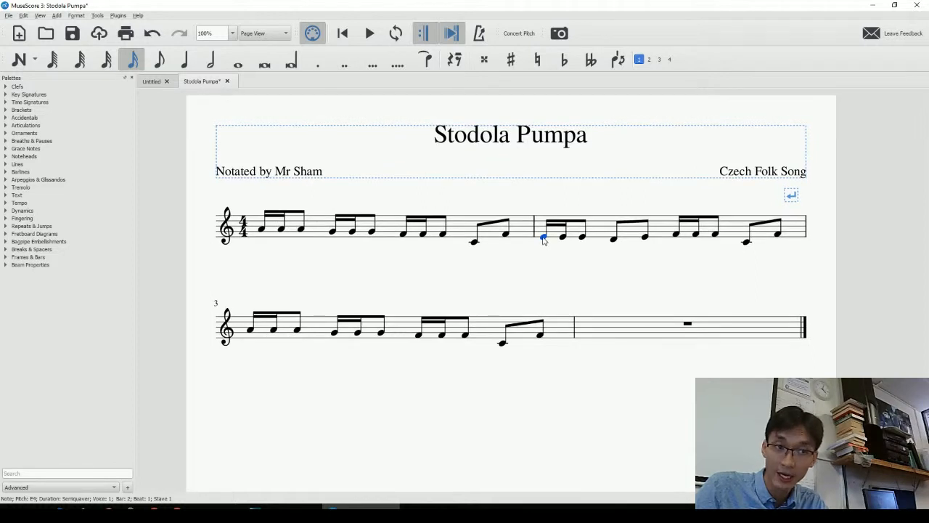
left_click(644, 238, "shift")
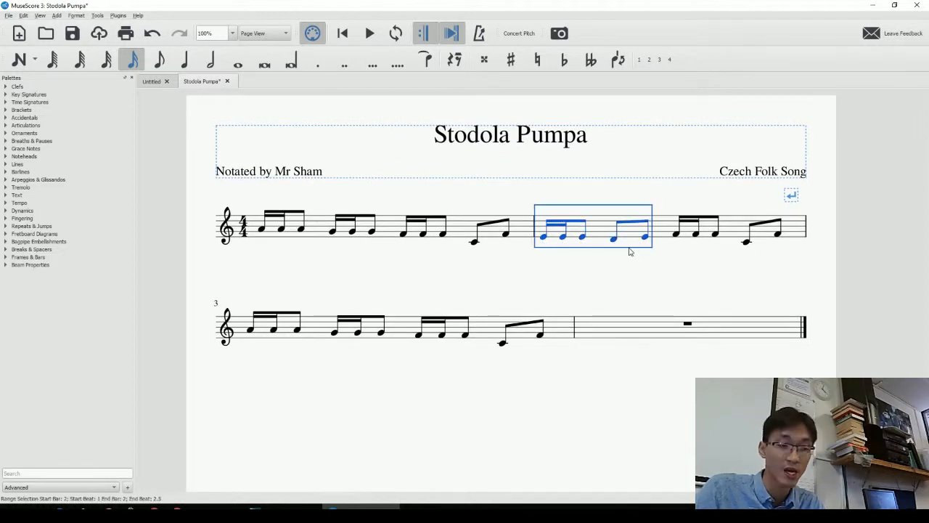
key("ctrl+c")
left_click(618, 332)
key("ctrl+v")
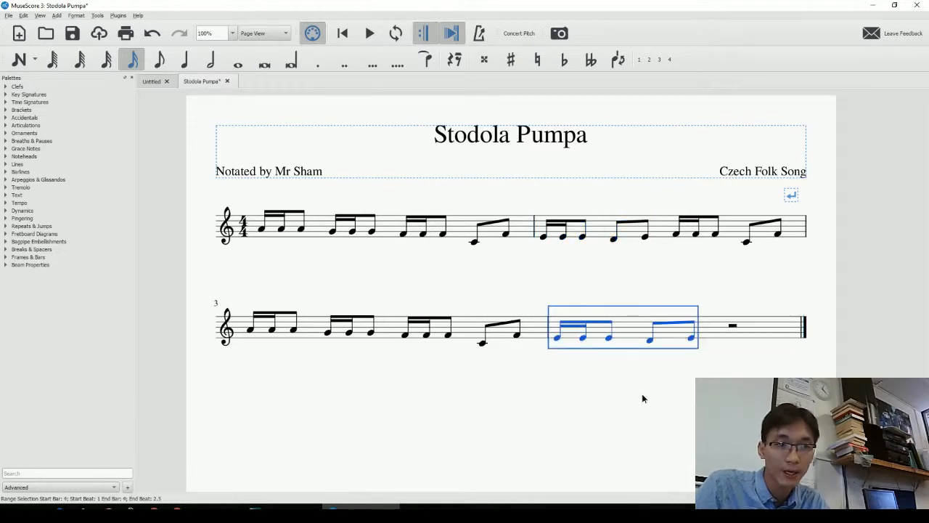
Step: Finish bar 4 with two F4 quavers on beat 3 and an F4 crotchet on beat 4
left_click(729, 319)
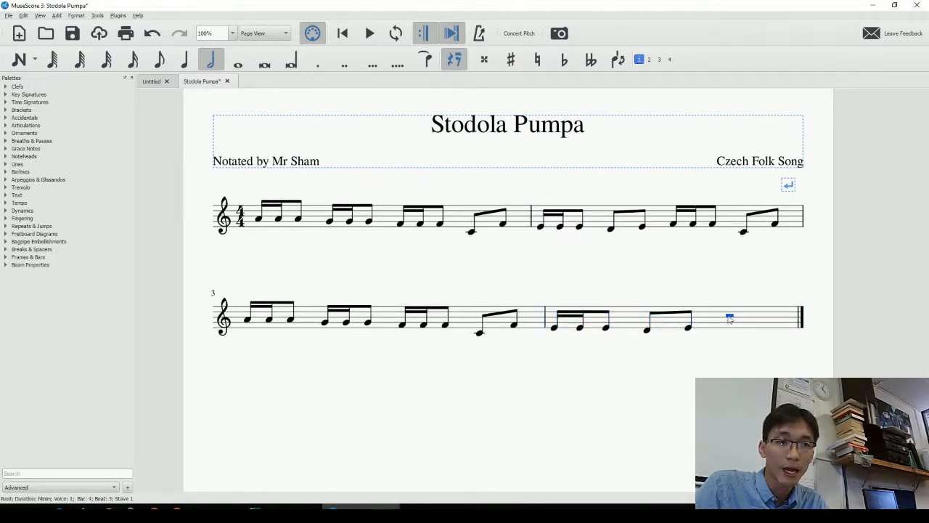
key("n")
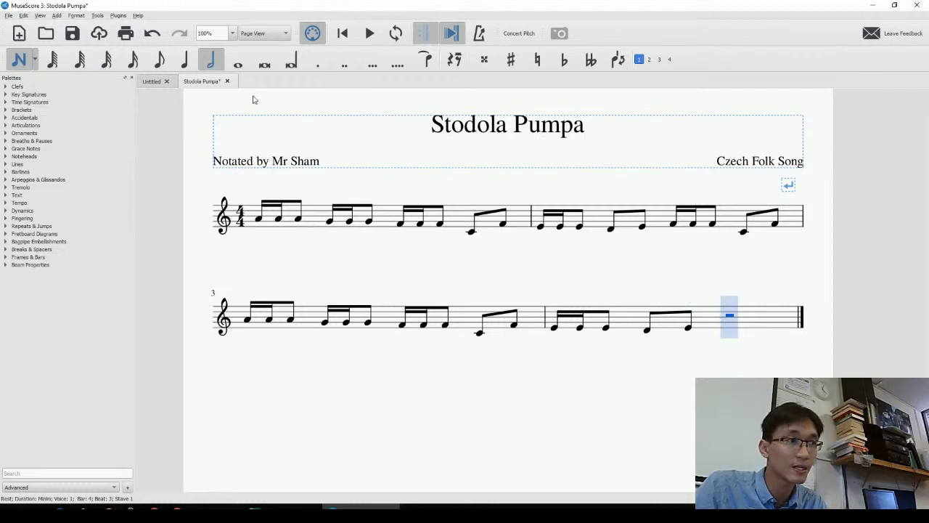
left_click(159, 59)
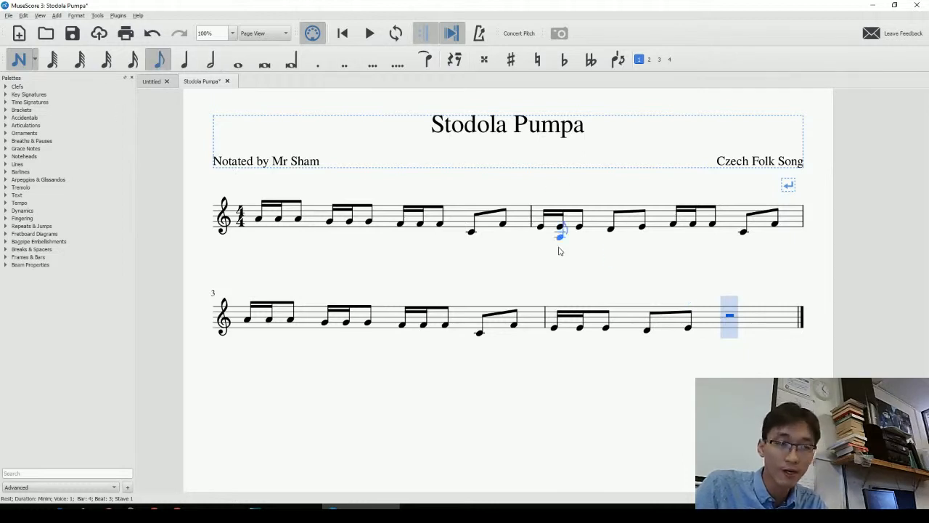
key("f")
key("f")
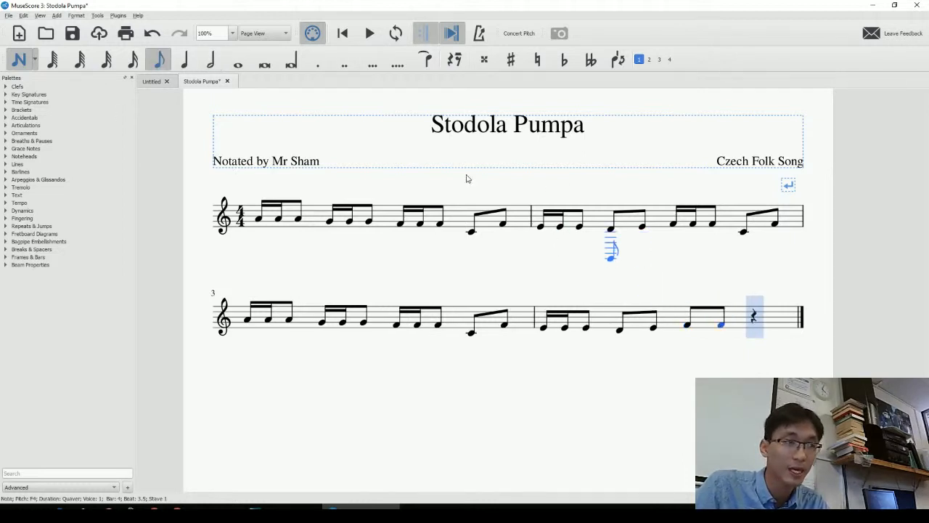
left_click(185, 59)
key("f")
key("Escape")
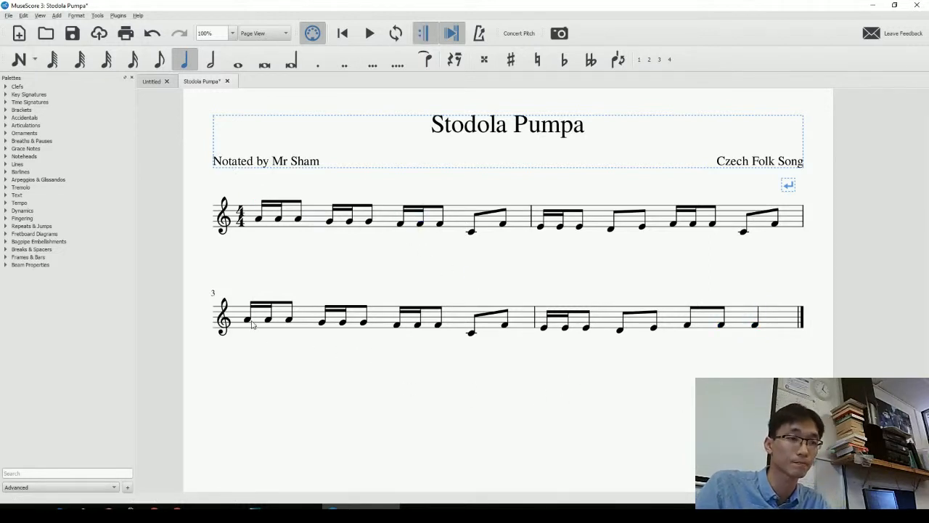
Step: Delete the notes in bar 3 and start note input at the beginning of the emptied bar
left_click(303, 314)
key("Delete")
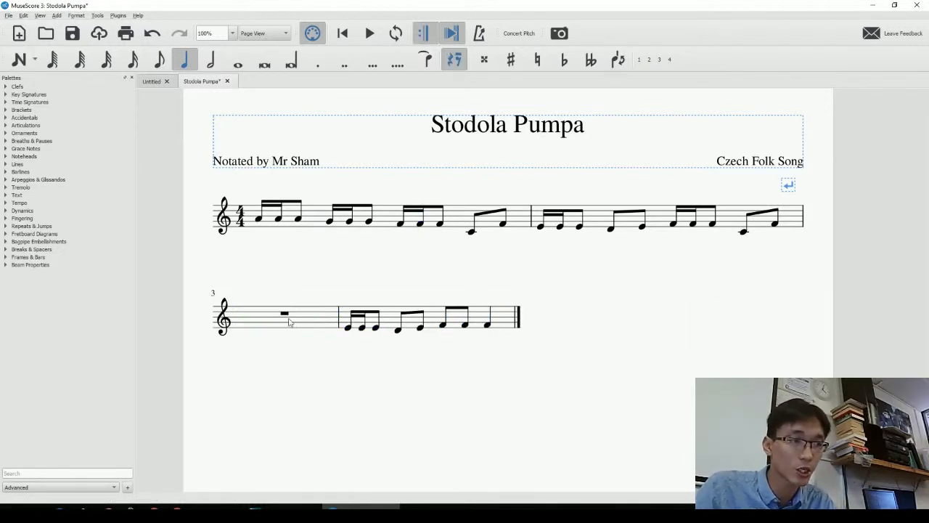
left_click(249, 331)
key("n")
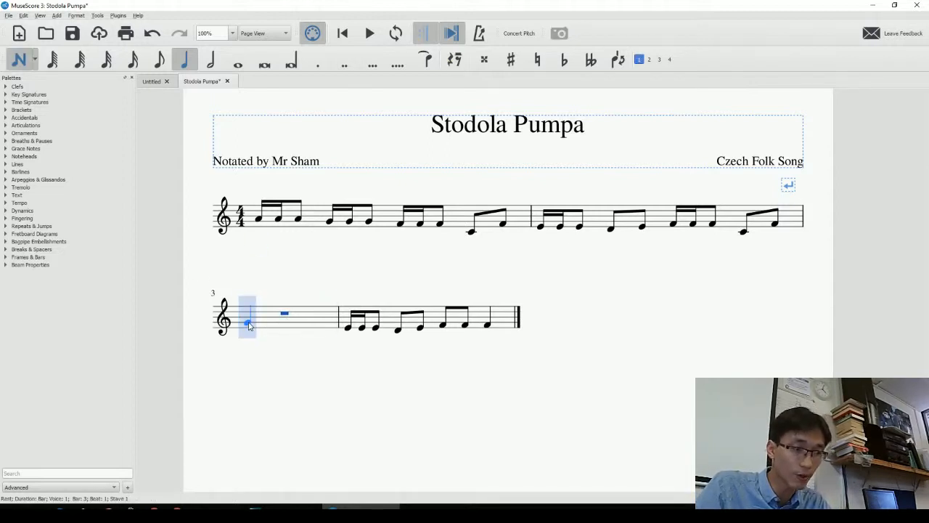
Step: Try out the note-input durations from 64th note to crotchet, plus semiquaver and quaver, without entering any notes
key("1")
key("2")
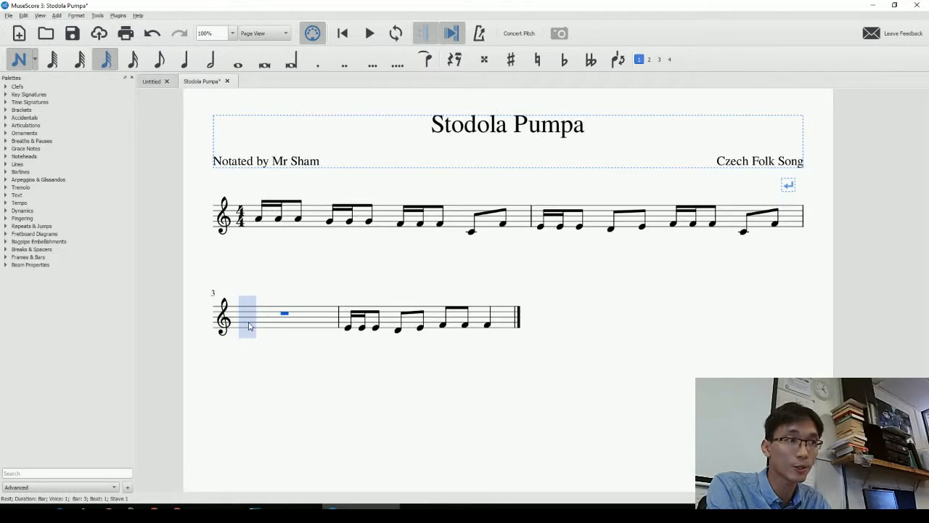
key("3")
key("4")
key("5")
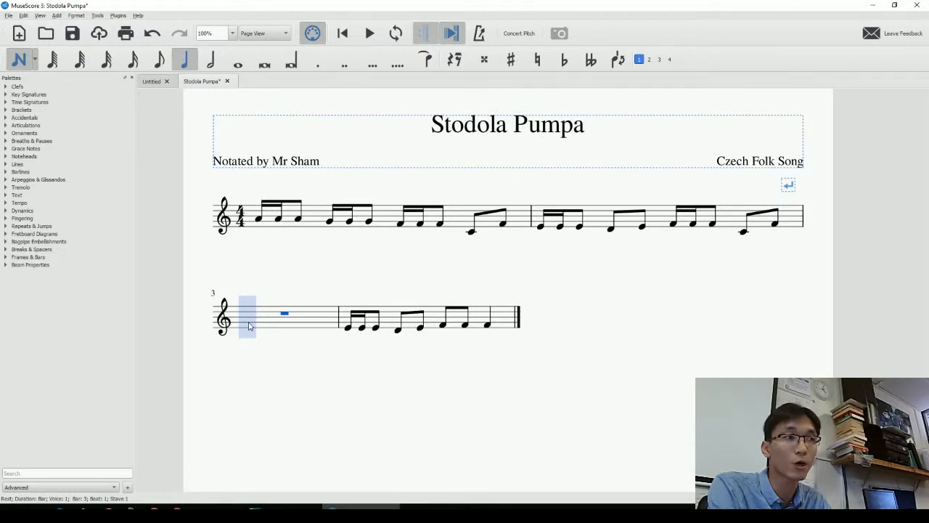
left_click(133, 61)
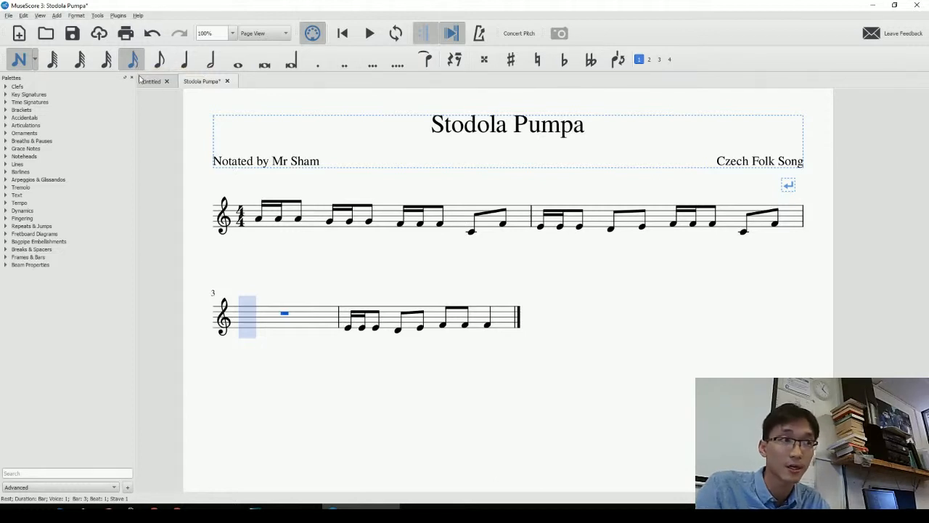
key("4")
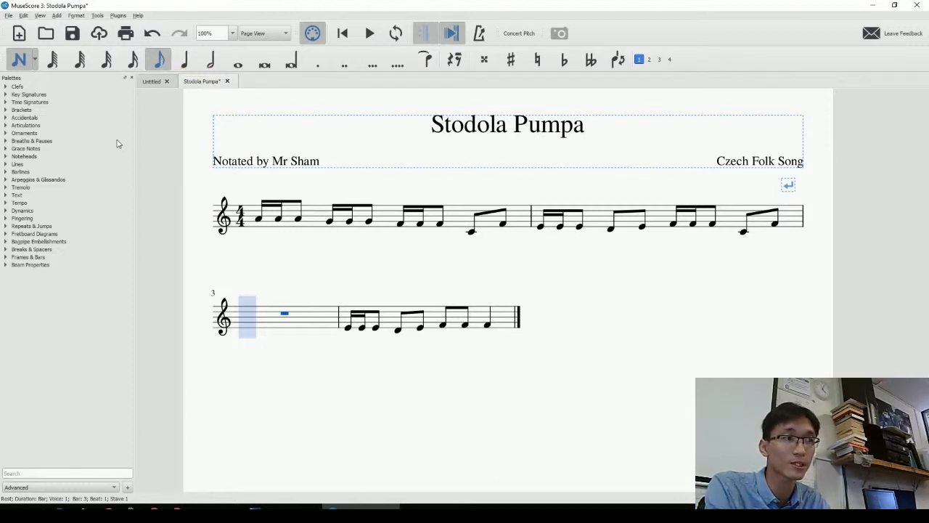
Step: Enter two A4 semiquavers and an A4 quaver on beat 1 of bar 3
key("3")
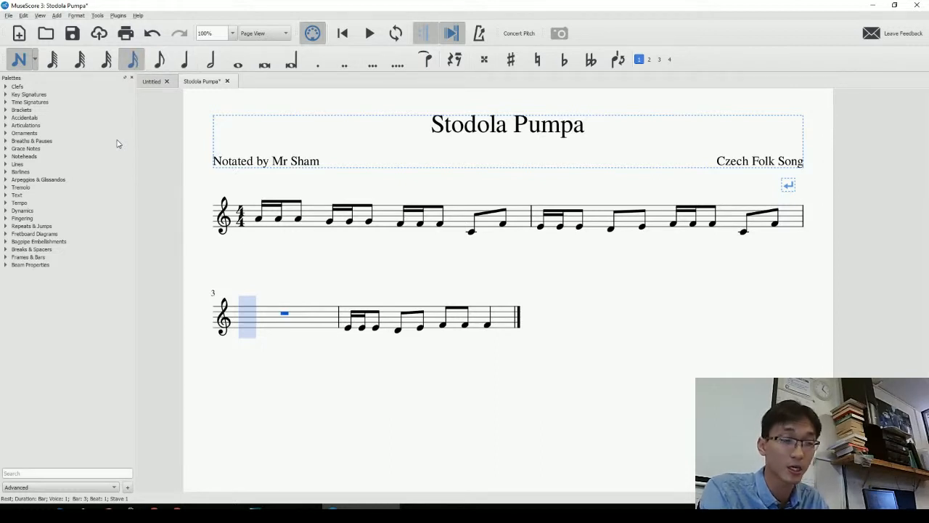
key("a")
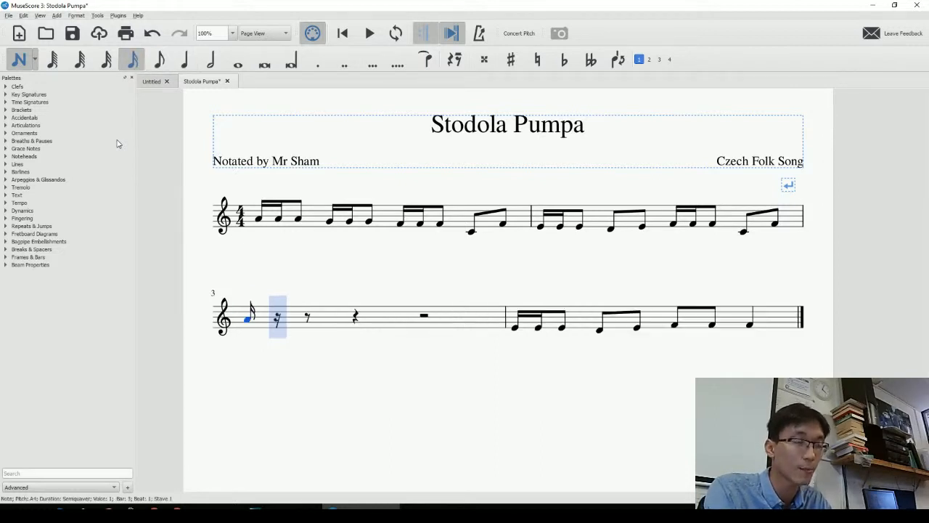
key("a")
key("4")
key("a")
Step: Enter two G4 semiquavers and a G4 quaver on beat 2 of bar 3
key("3")
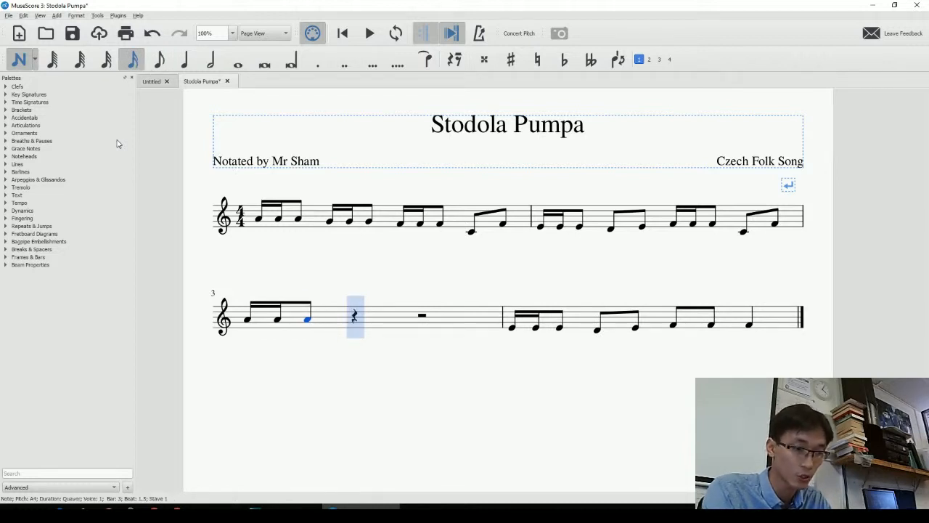
key("g")
key("g")
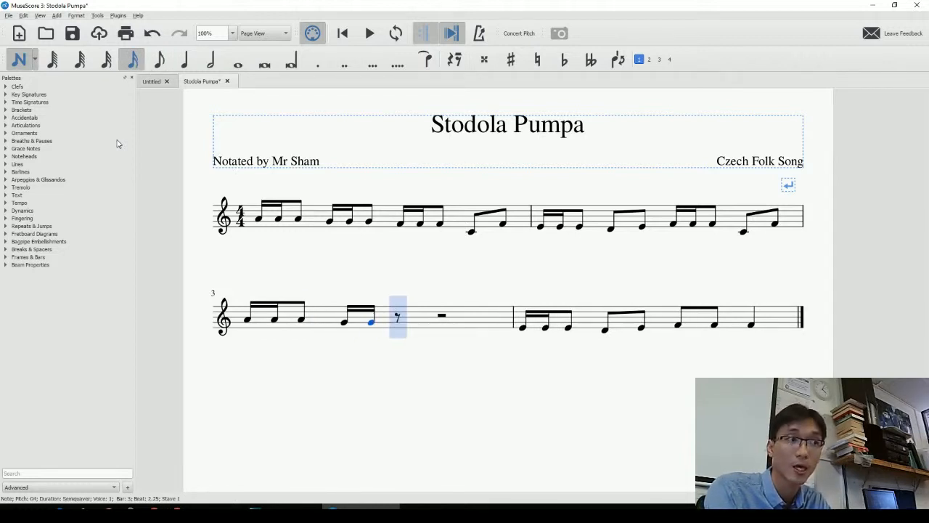
key("4")
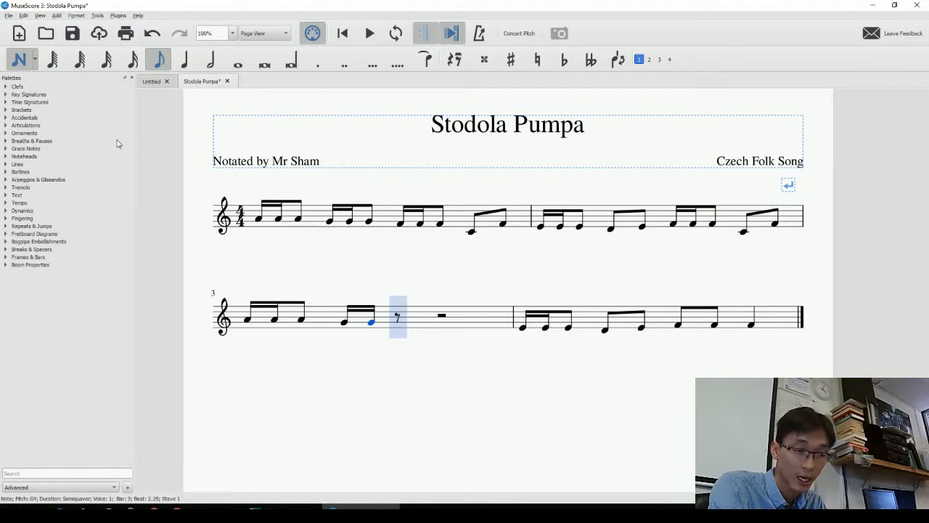
key("g")
Step: Finish bar 3 with two F4 semiquavers and an F4 quaver on beat 3, and C4 and F4 quavers on beat 4
key("3")
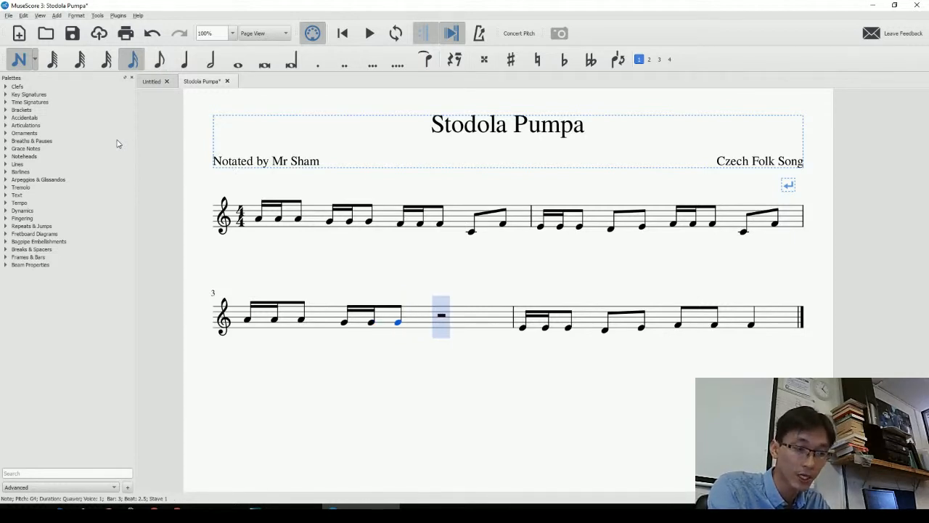
key("f")
key("f")
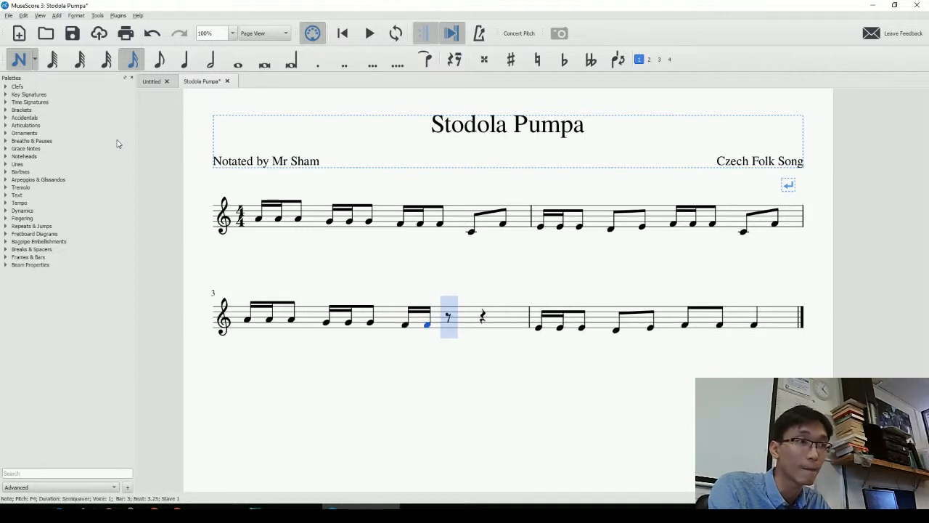
key("4")
key("f")
key("c")
key("f")
key("Escape")
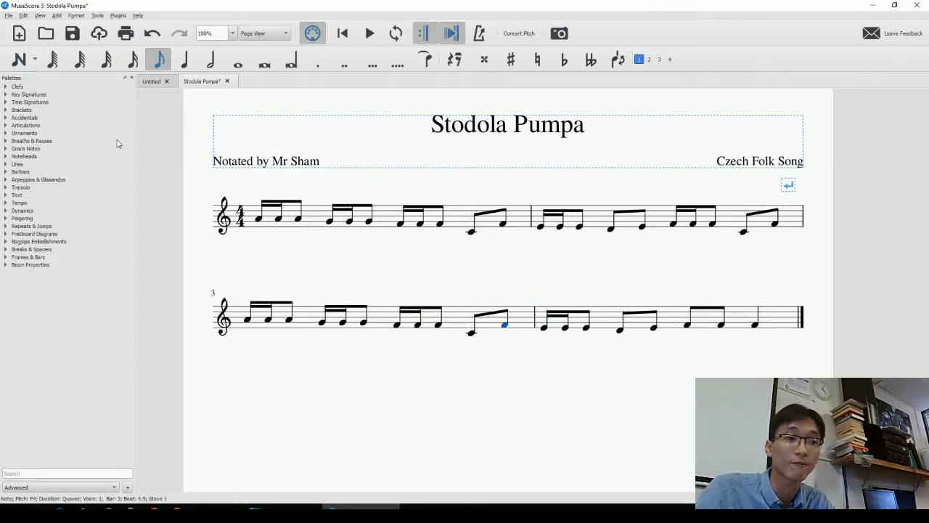
Step: Check the lyrics of Stodola Pumpa on the reference sheet in the browser and return to MuseScore
left_click_drag(603, 394, 611, 434)
key("alt+Tab")
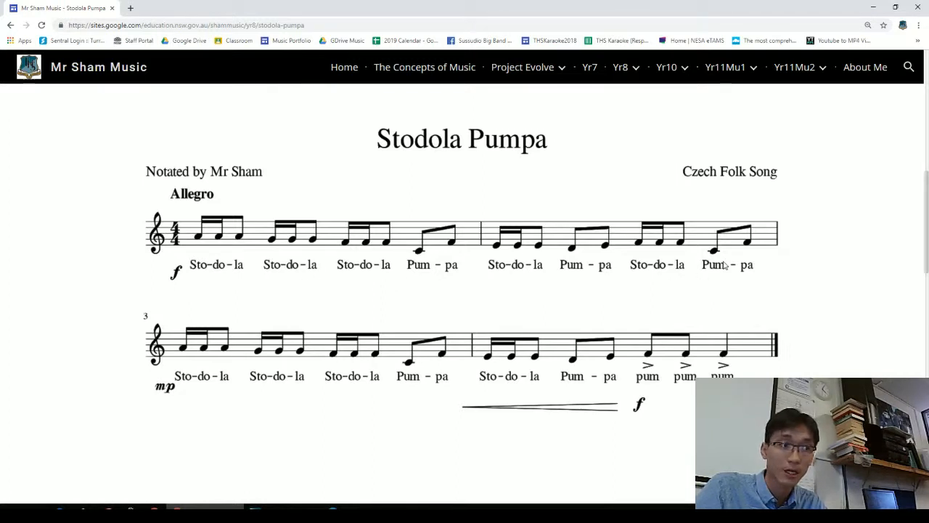
key("alt+Tab")
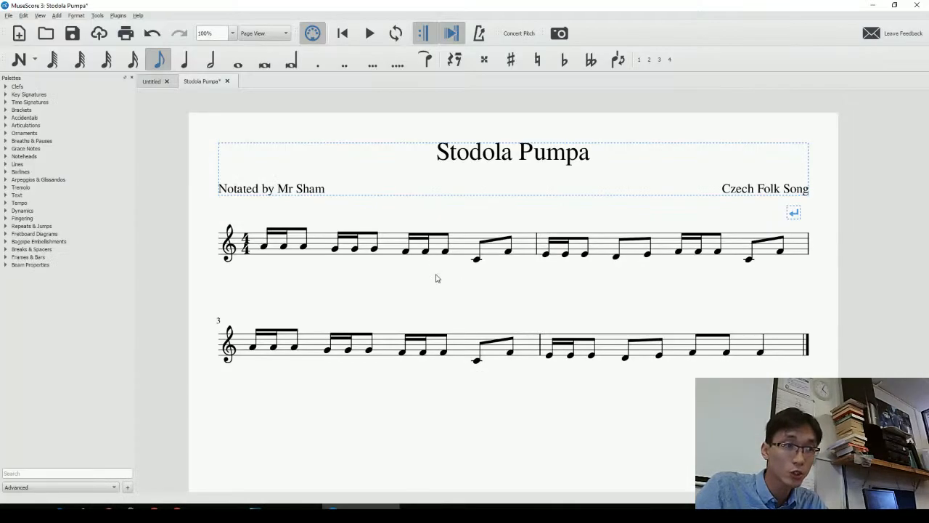
Step: Add lyrics starting at the first note of bar 1, with the syllables "Sto-do-la" under beat 1
left_click(264, 247)
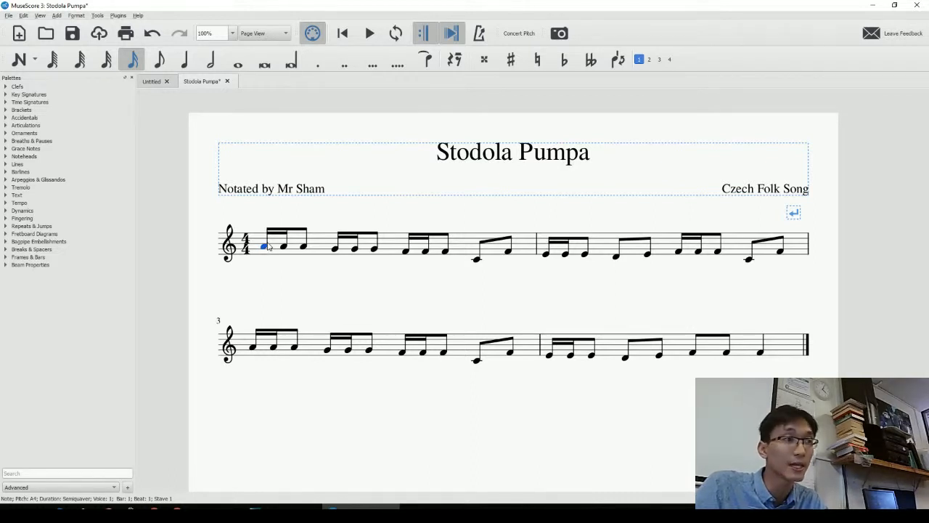
left_click(57, 15)
mouse_move(80, 80)
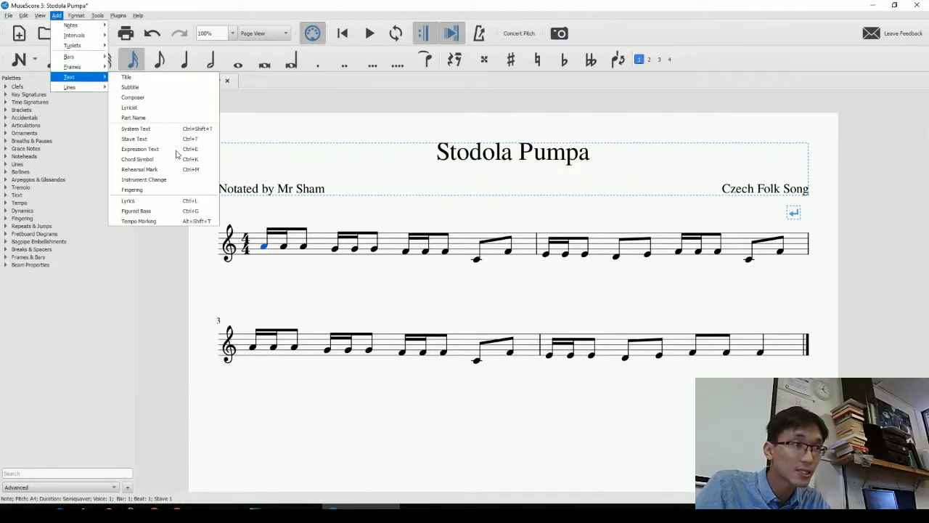
left_click(175, 204)
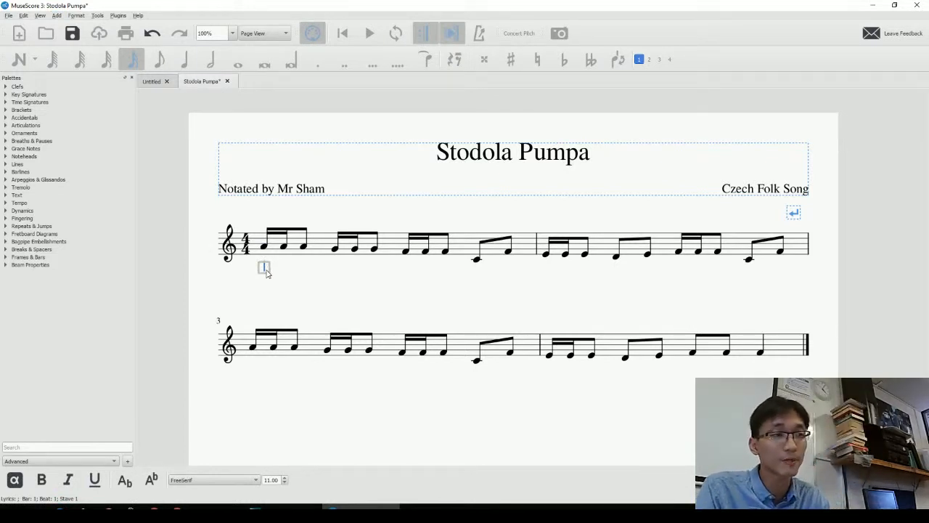
type("Stol")
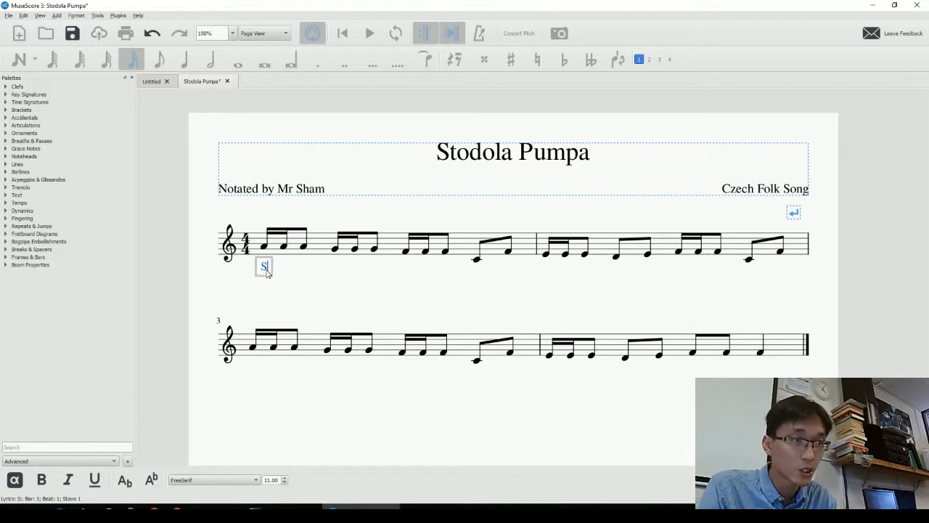
key("minus")
type("do")
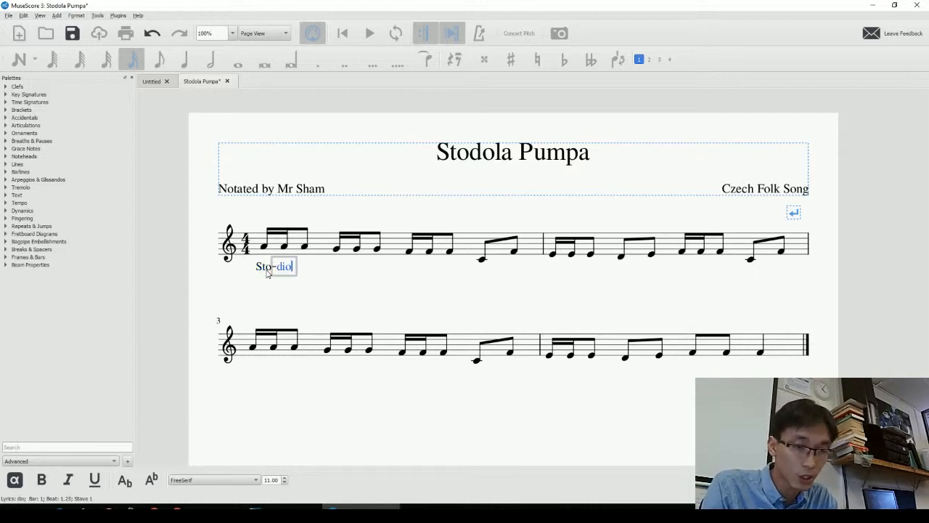
key("BackSpace")
key("BackSpace")
type("o")
key("minus")
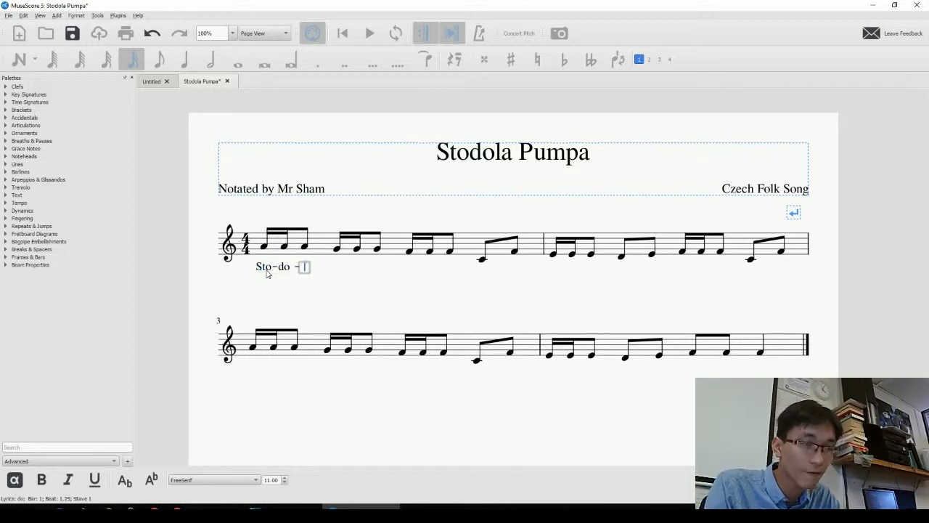
type("la")
key("space")
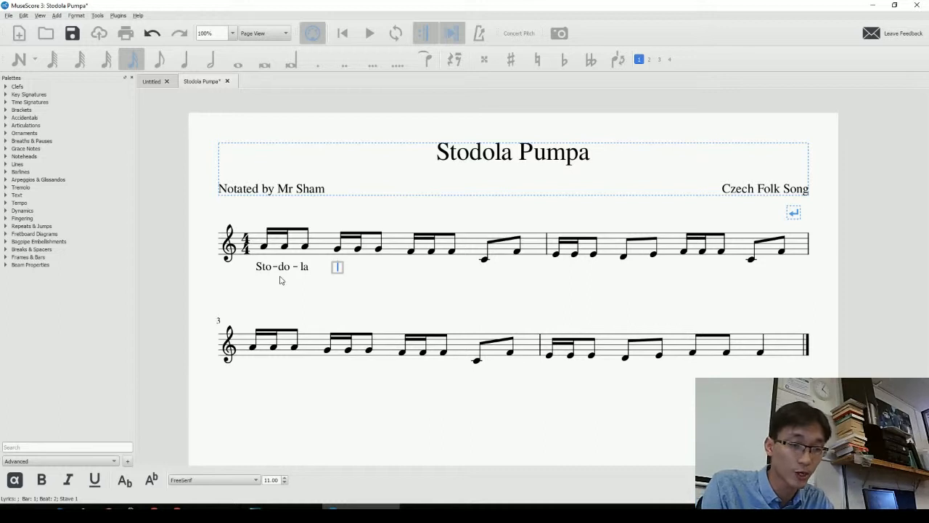
Step: Enter the lyric syllables "Sto-do-la" under the three G4 notes on beat 2 of bar 1
type("Sto")
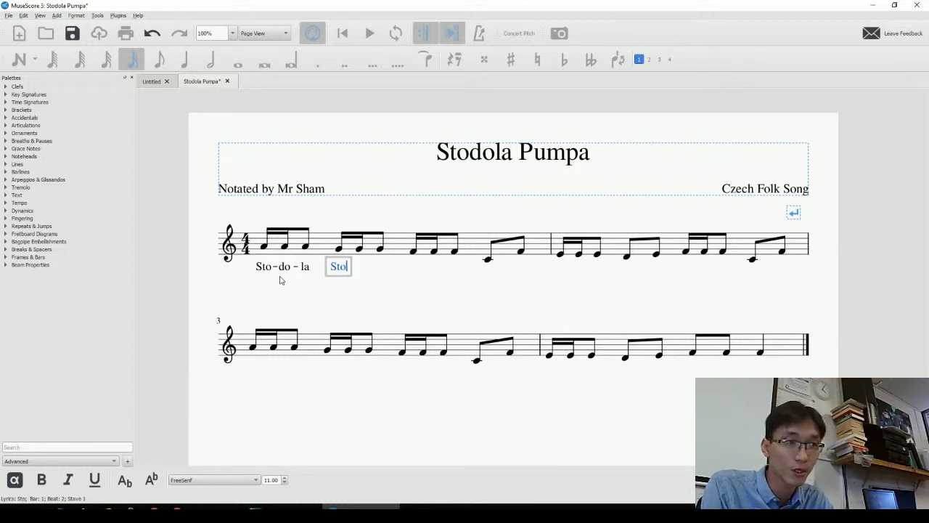
key("minus")
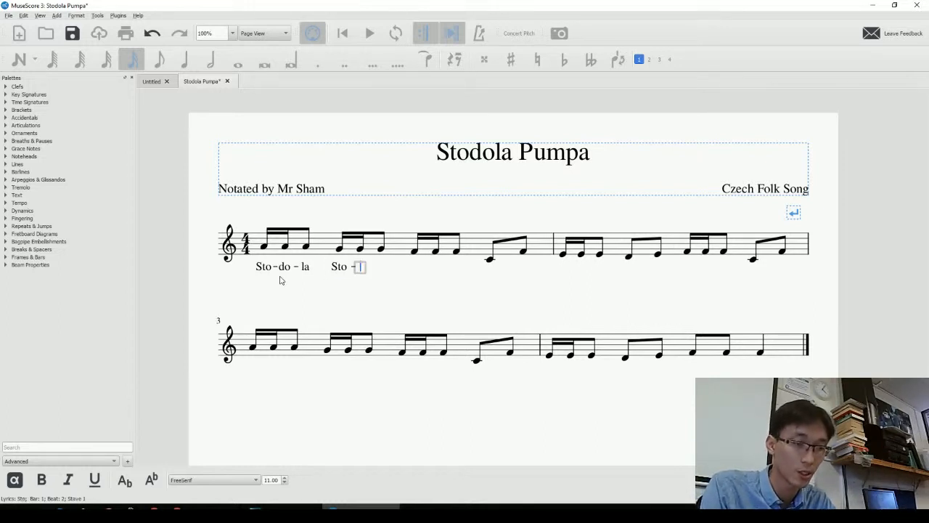
type("do")
key("minus")
type("la")
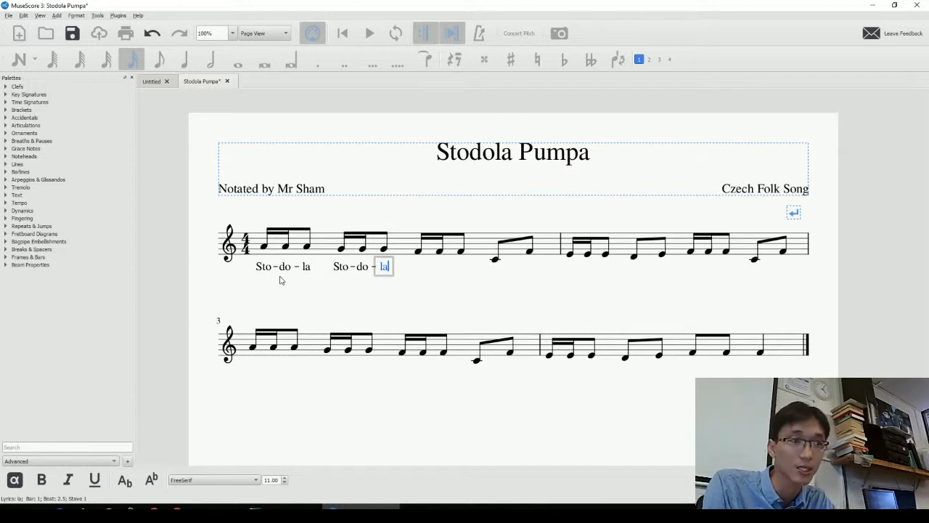
key("space")
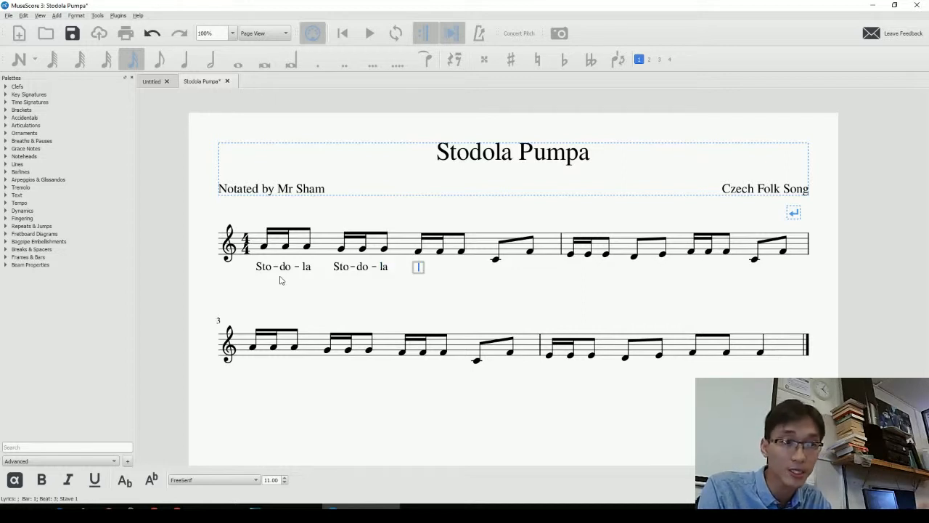
Step: Complete the lyrics of bar 1 with "Sto-do-la" under beat 3 and "Pum-pa" under beat 4
type("Sto-do-la")
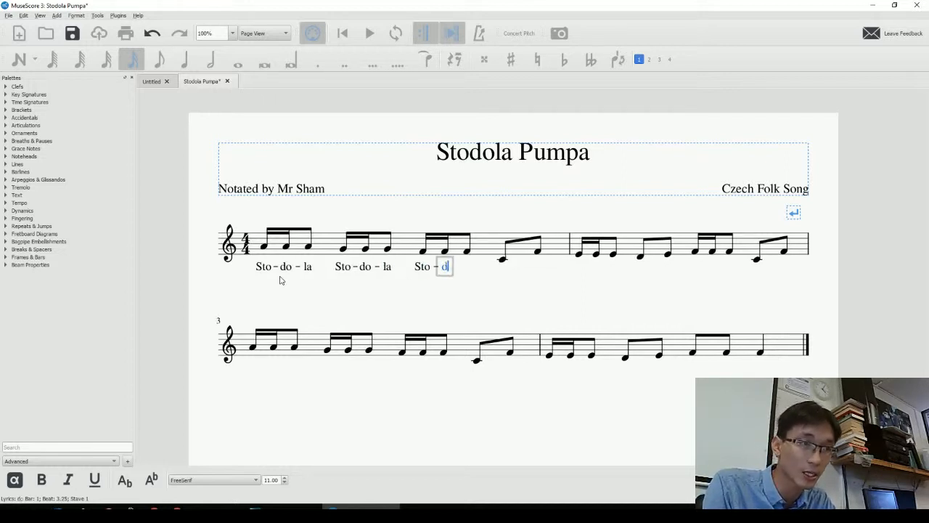
key("space")
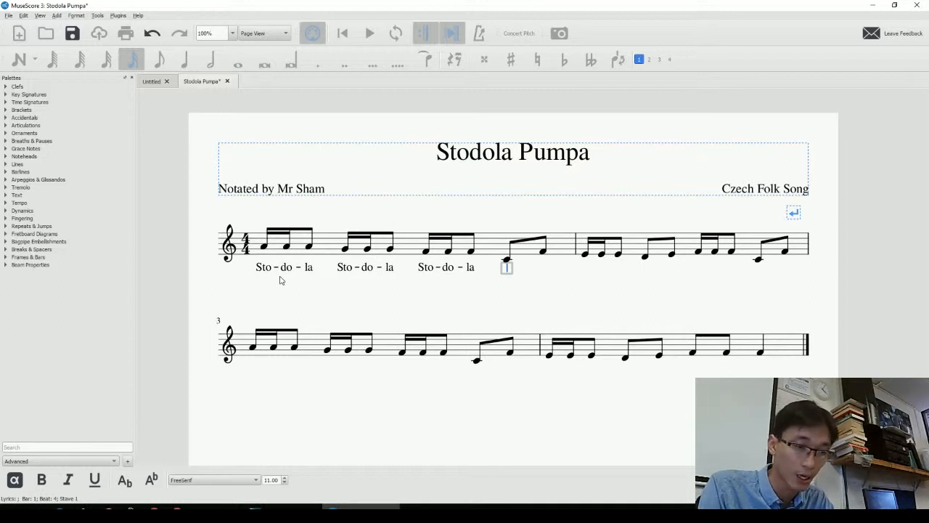
type("Pum-pa")
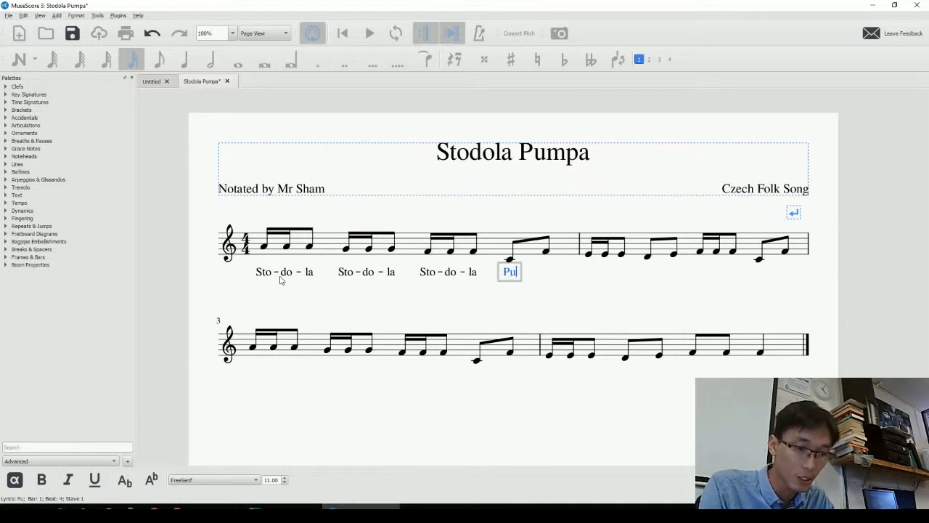
key("space")
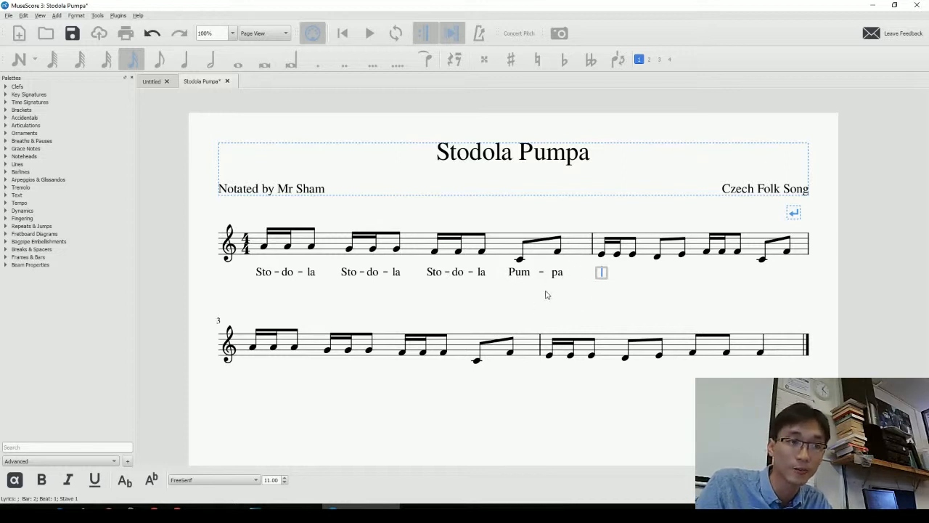
Step: Enter the lyrics "Sto-do-la Pum-pa Sto-do-la Pum-pa" under bar 2 and leave lyric entry
type("Sto-do-la")
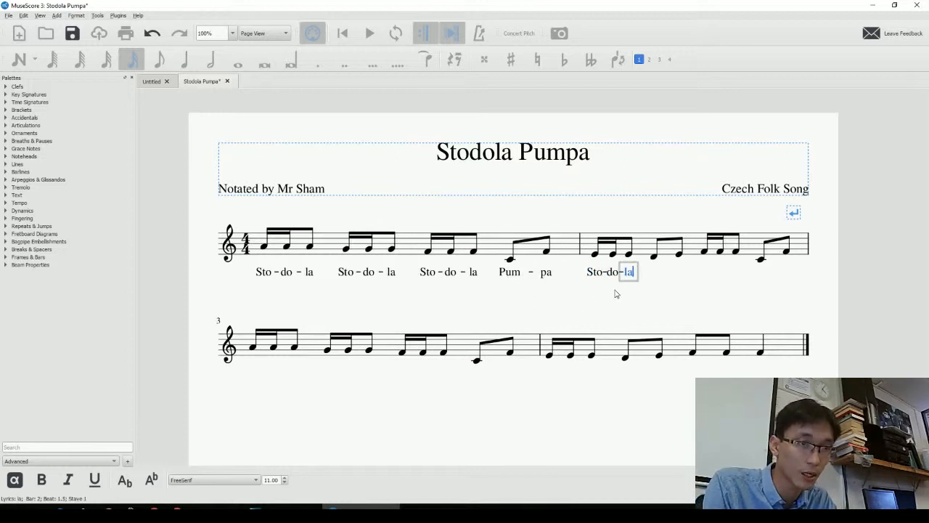
key("space")
type("Pum-pa")
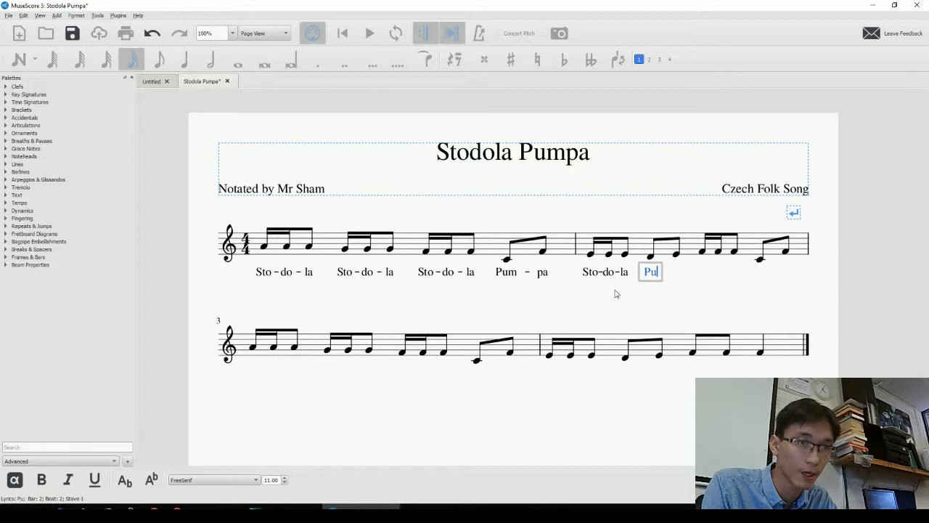
key("space")
type("Sto-do-la")
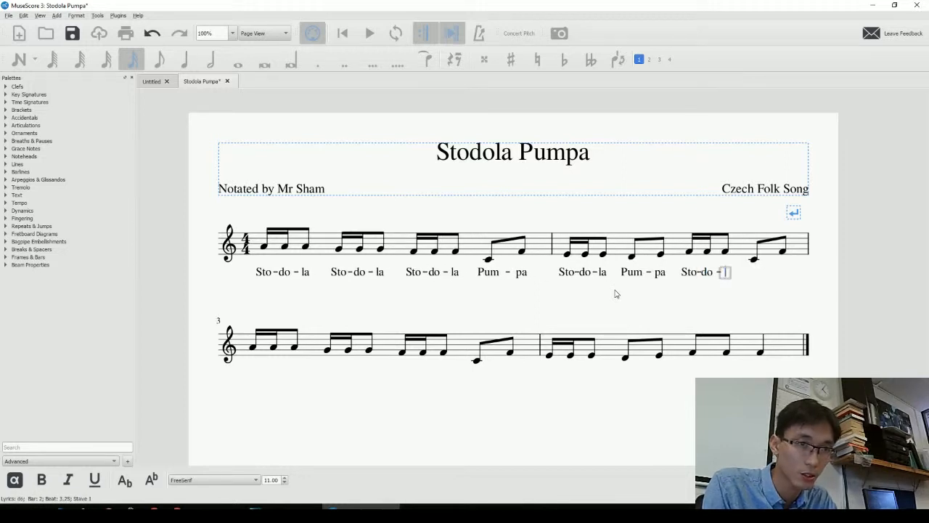
key("space")
type("Pum - p")
type("a Pum - p")
key("space")
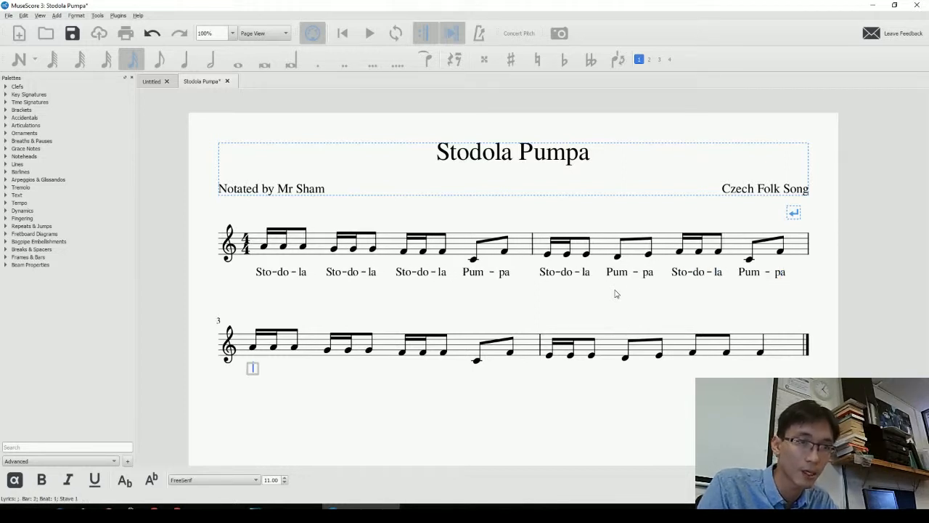
key("Escape")
Step: Copy bar 1 together with its lyrics over bar 3
left_click(392, 248)
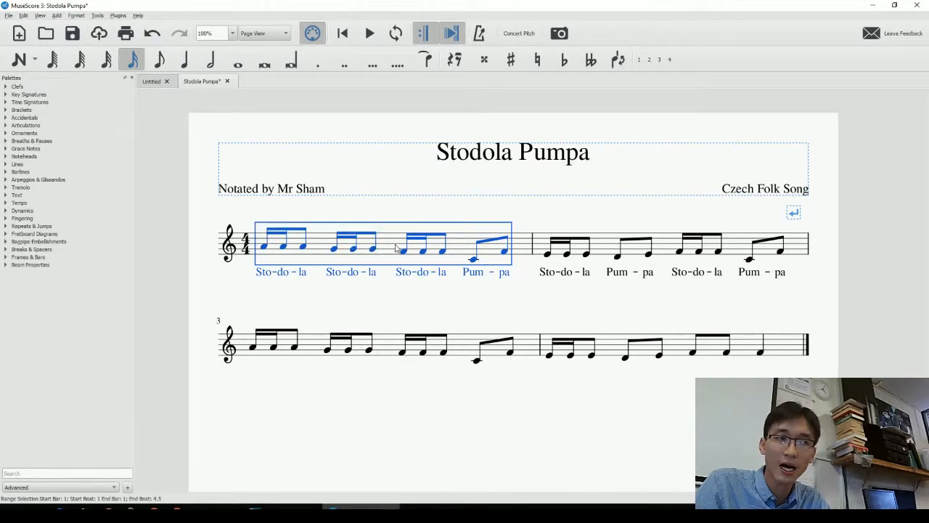
left_click(382, 343)
key("ctrl+v")
key("Escape")
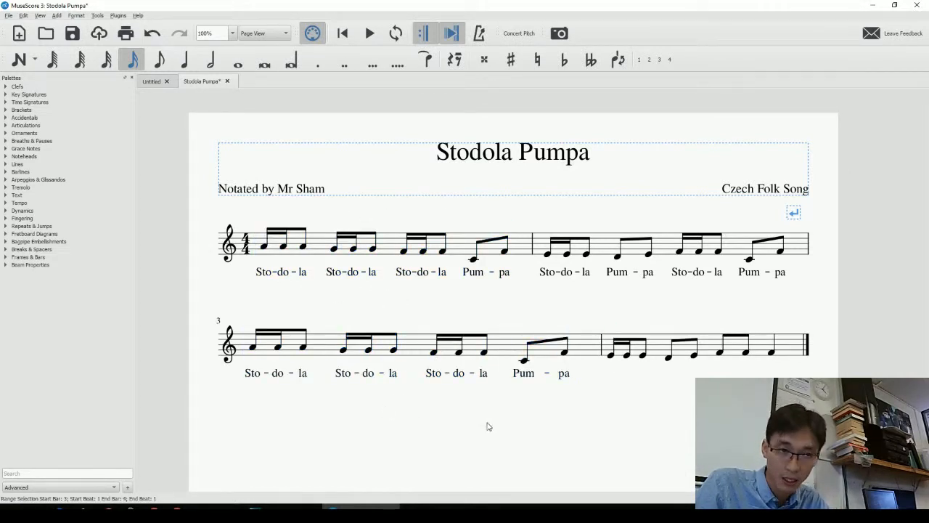
Step: Copy the first two beats of bar 2 together with their lyrics over the first two beats of bar 4
scroll(540, 360, "right", 2)
left_click(551, 359)
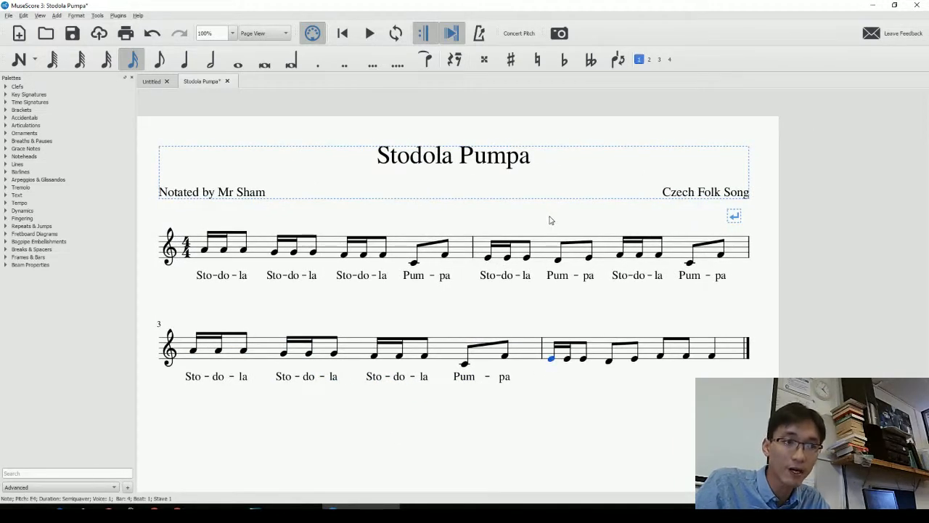
left_click(488, 258)
left_click(587, 258, "shift")
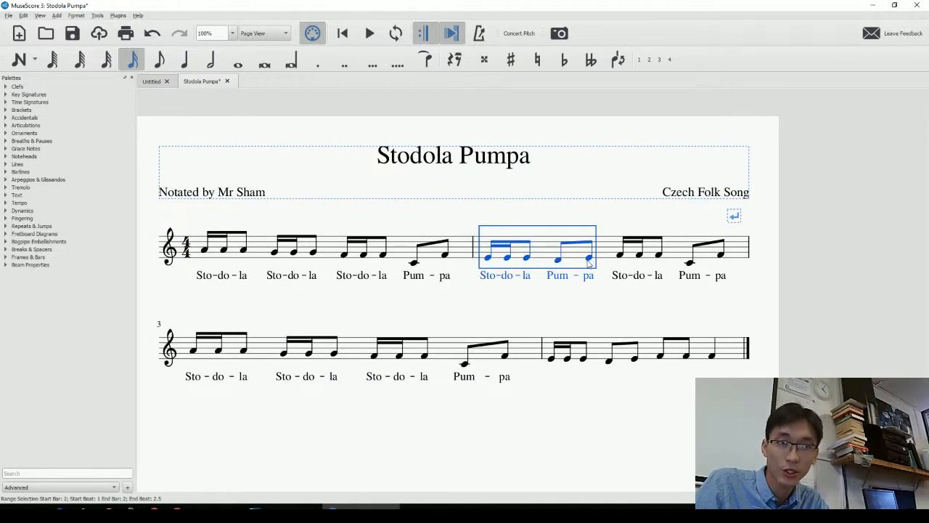
key("ctrl+c")
left_click(551, 359)
key("ctrl+v")
key("Escape")
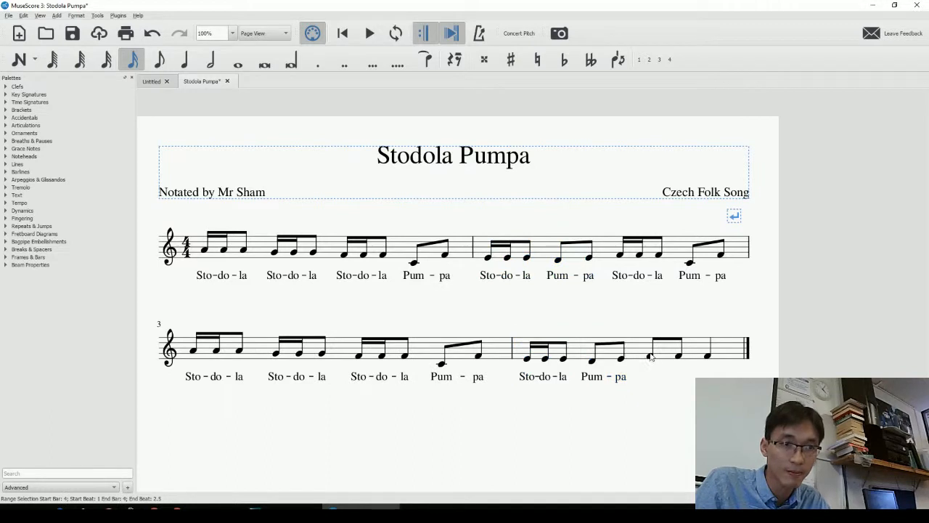
Step: Enter the lyrics "pum pum pum." under the last three F4 notes of bar 4 and leave lyric entry
left_click(650, 357)
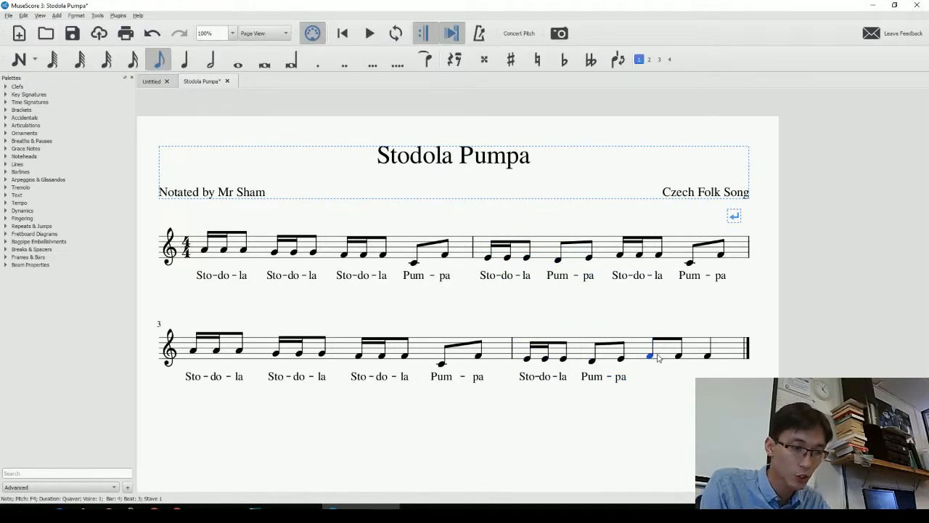
key("ctrl+l")
type("pum pum pum")
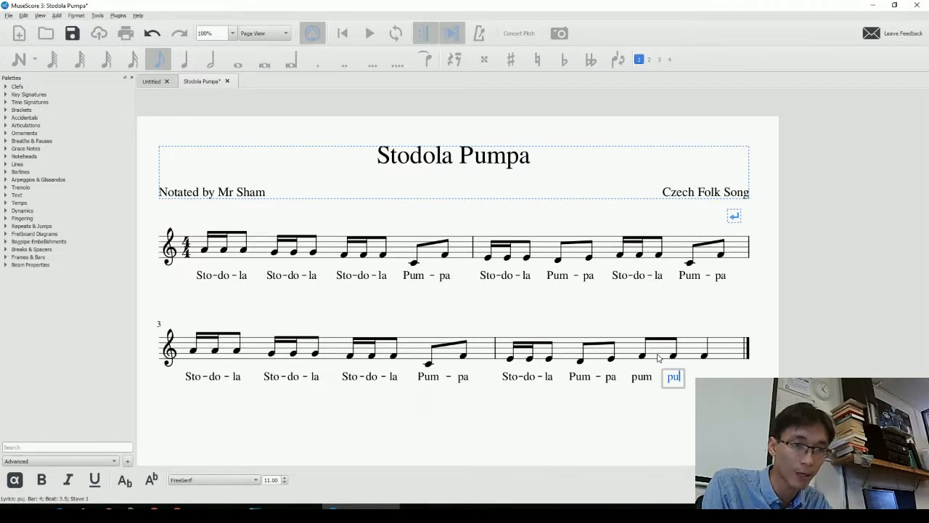
key("Escape")
left_click_drag(579, 419, 601, 410)
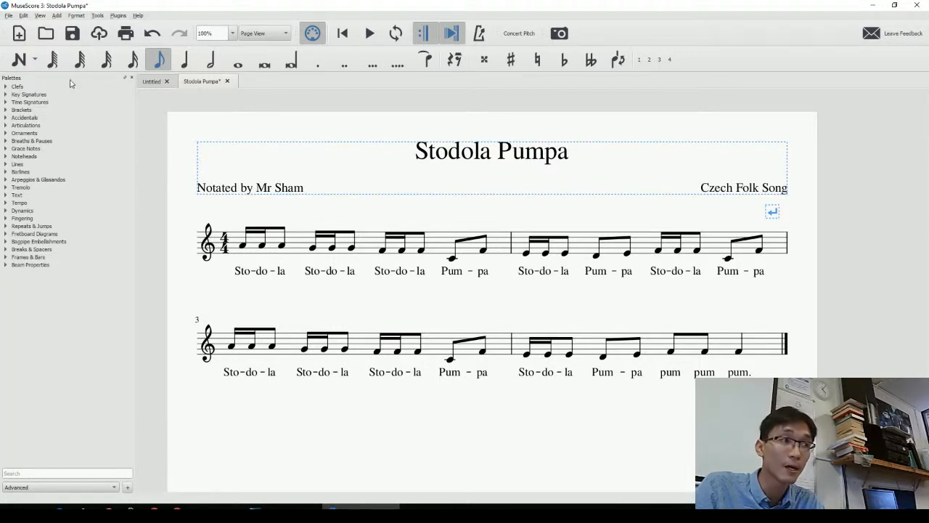
Step: Hide the Palettes and bring them back into view
left_click(132, 77)
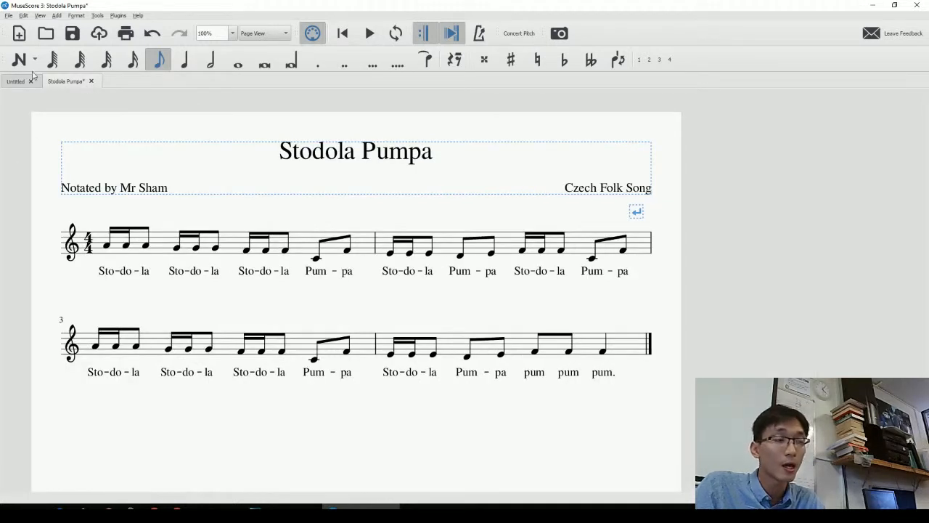
left_click(40, 16)
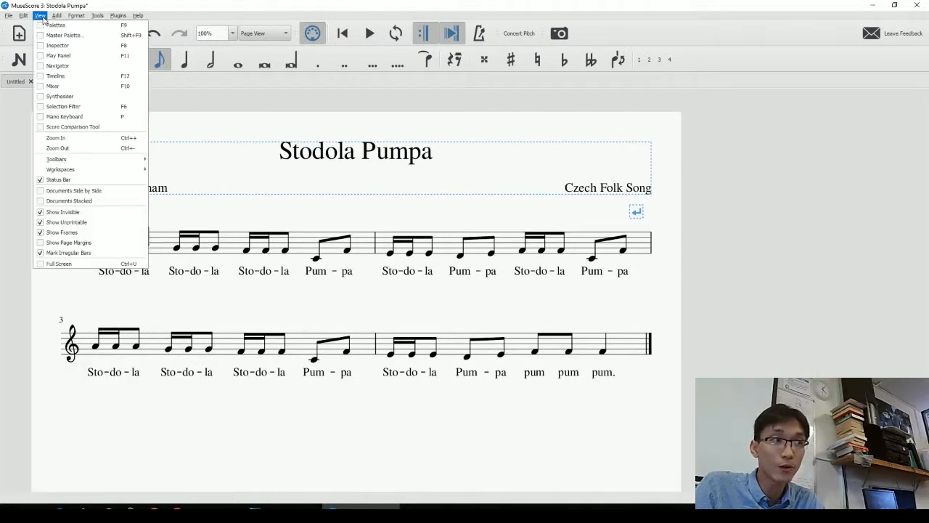
left_click(48, 25)
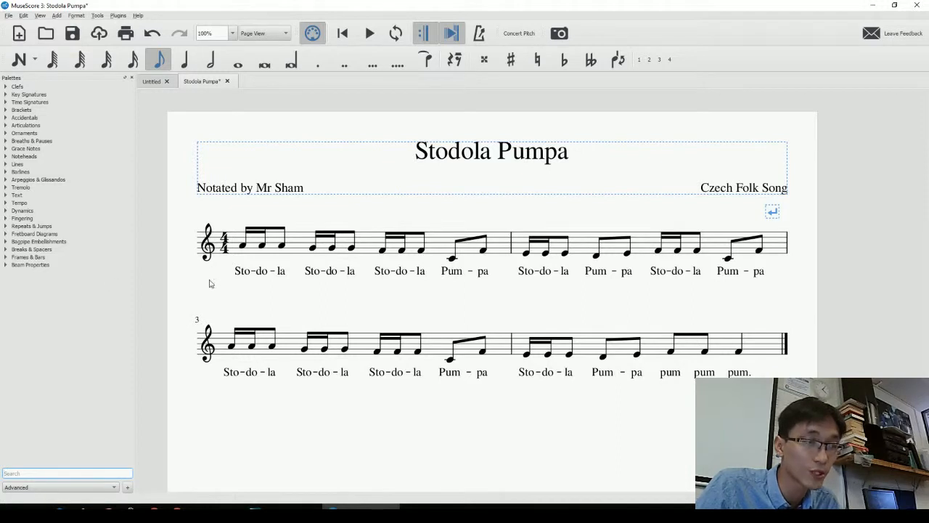
Step: Add a forte (f) dynamic to the first note of bar 1
left_click(8, 212)
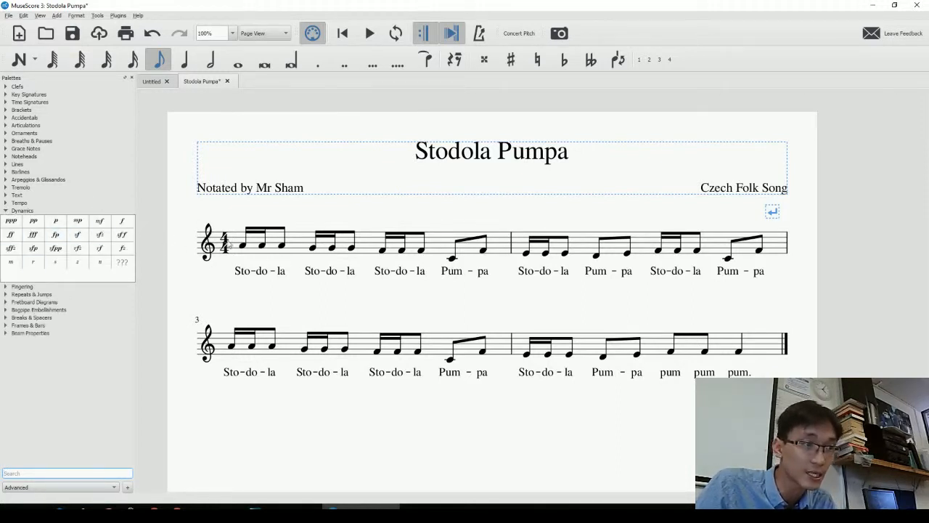
left_click(243, 246)
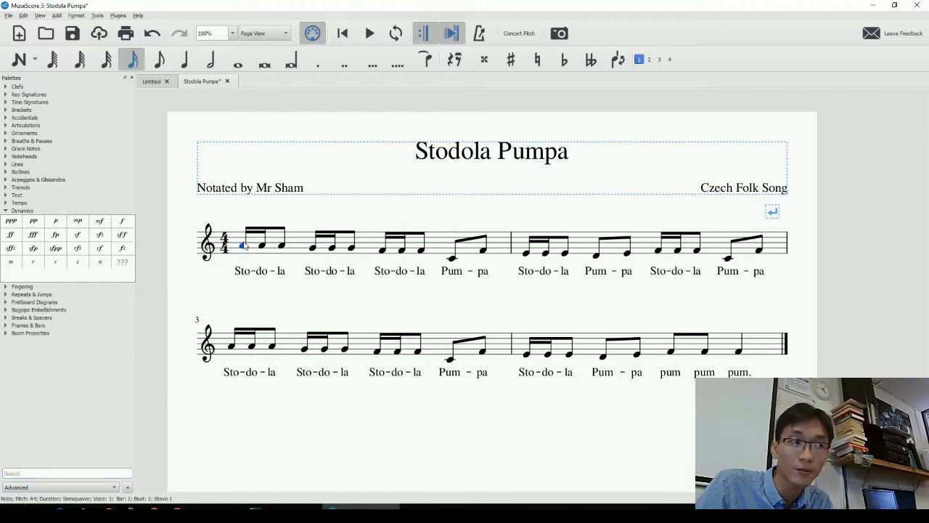
left_click(124, 227)
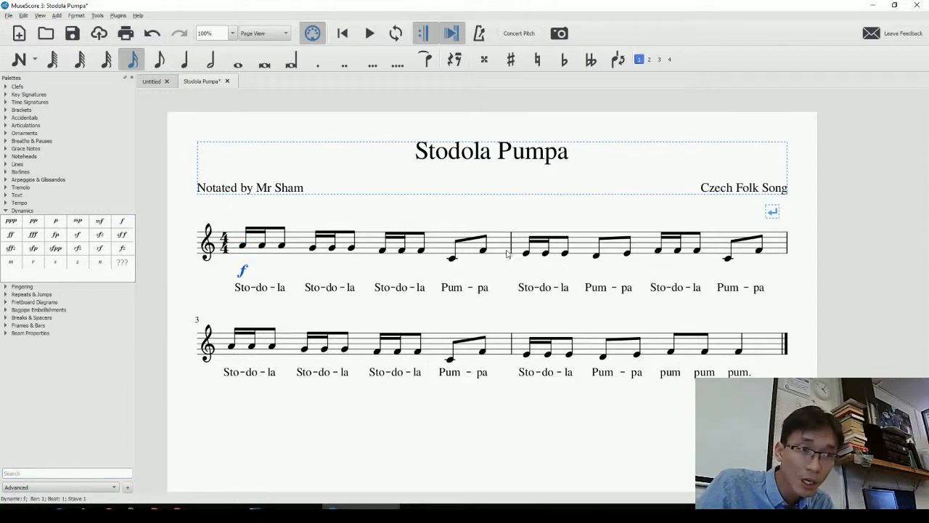
Step: Add an mp dynamic to the first note of bar 3 and an f dynamic on beat 3 of bar 4
left_click(232, 346)
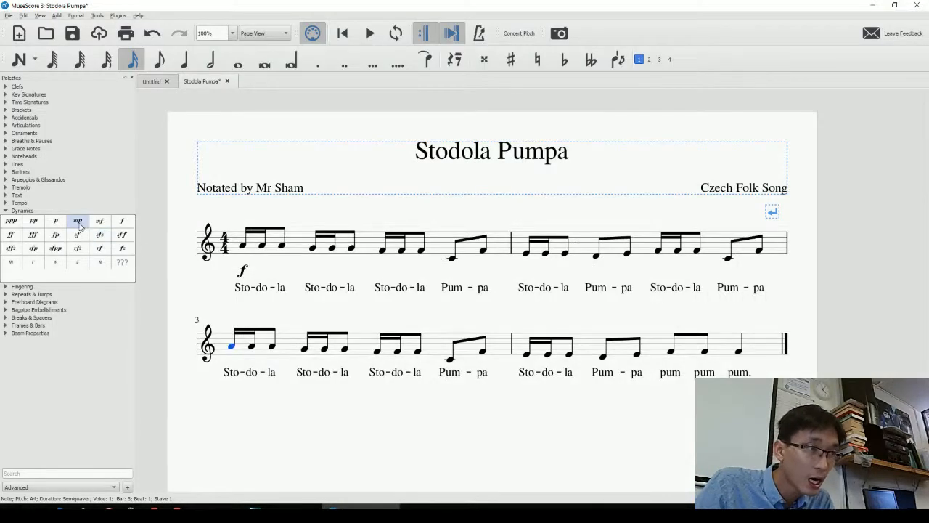
left_click(78, 221)
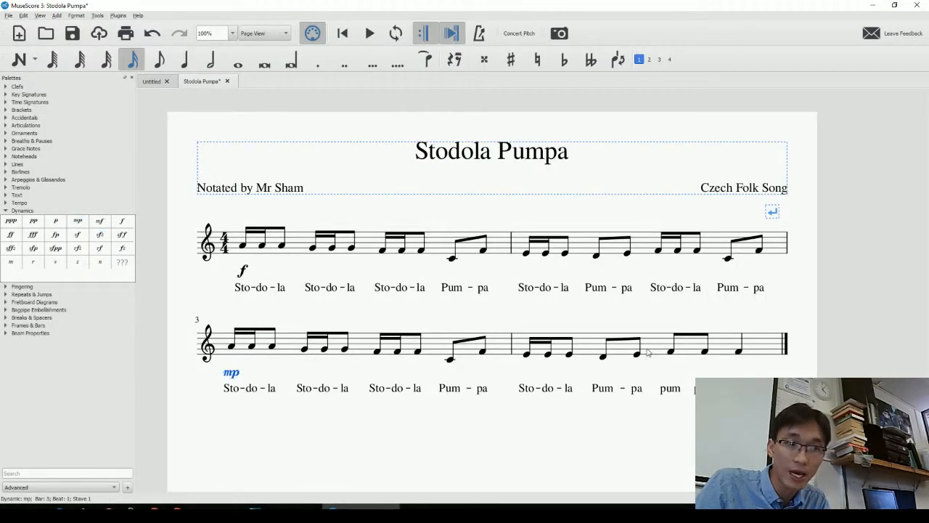
left_click(671, 353)
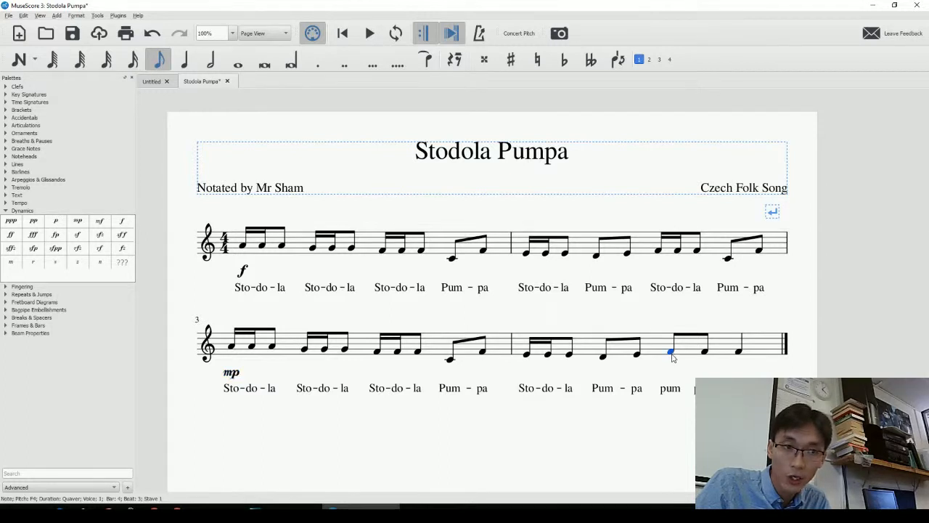
left_click(123, 221)
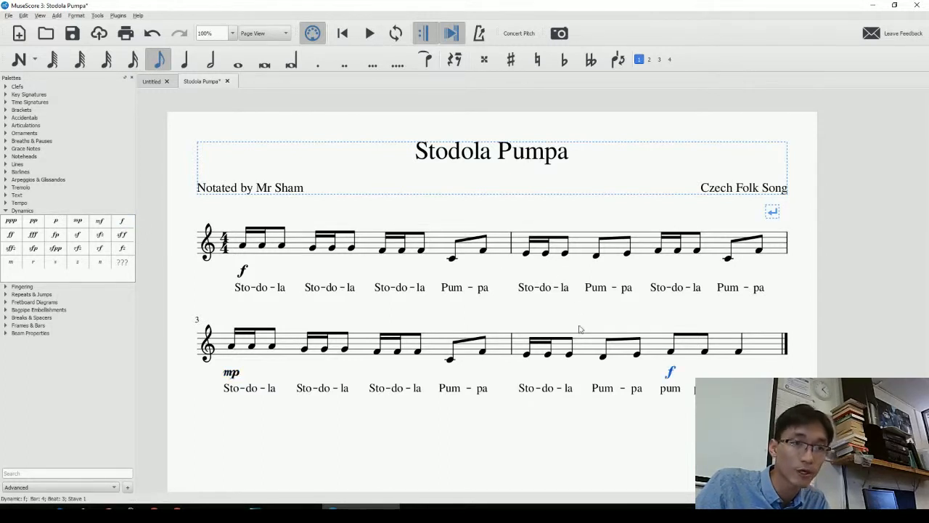
left_click(569, 311)
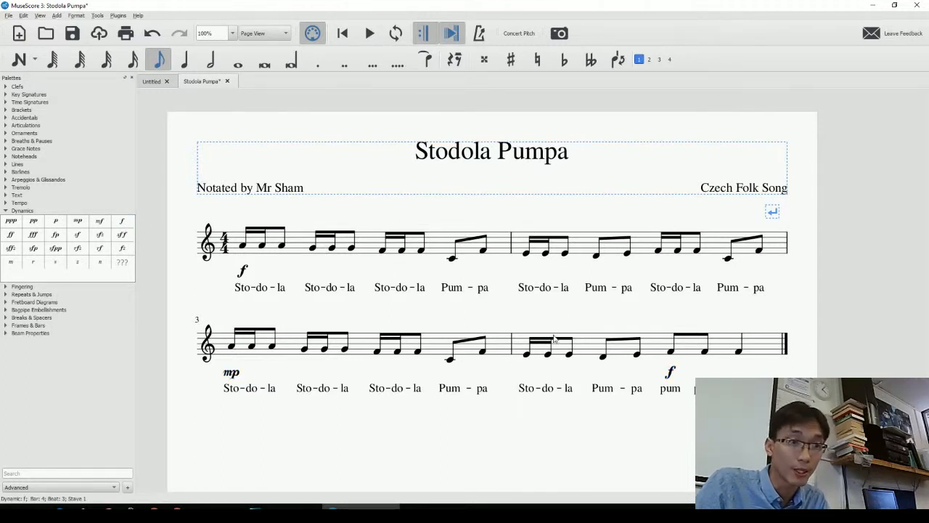
Step: Add a crescendo hairpin under the first two beats of bar 4, leading to the f dynamic
left_click(527, 356)
left_click(640, 354, "shift")
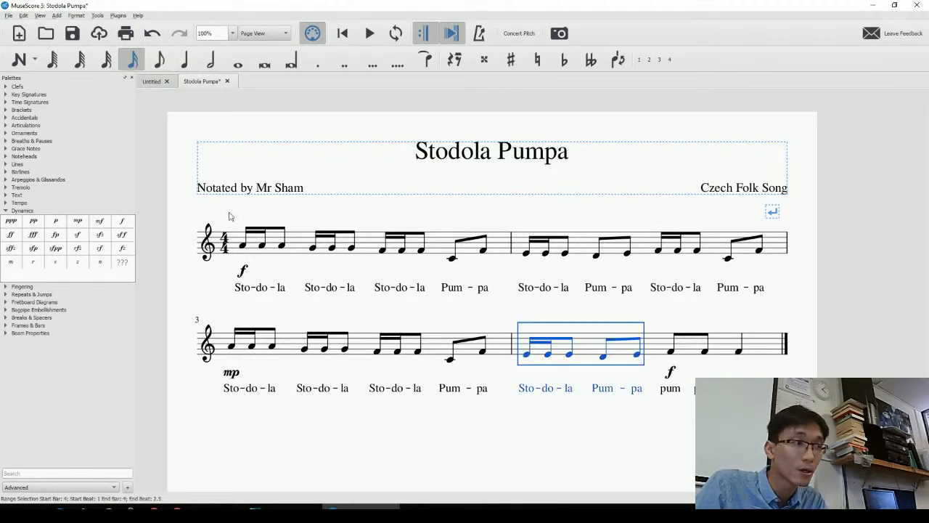
left_click(9, 165)
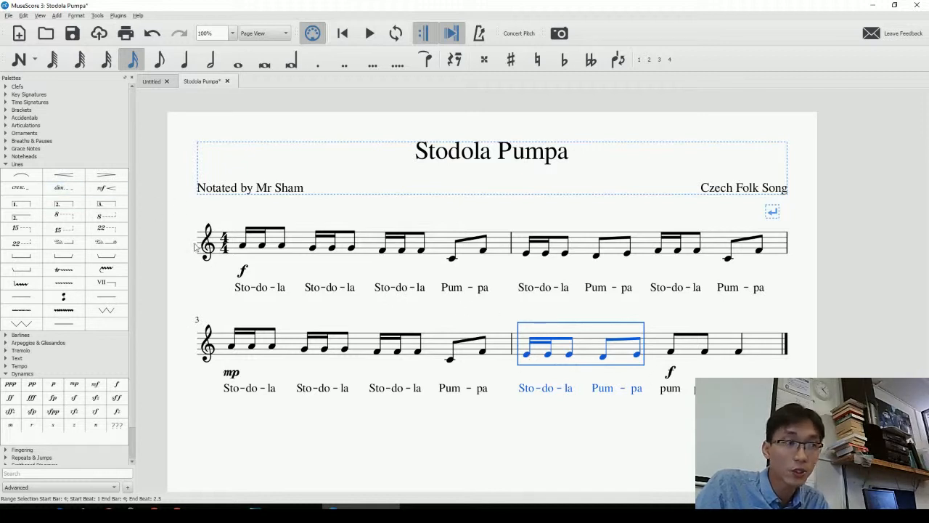
left_click(72, 176)
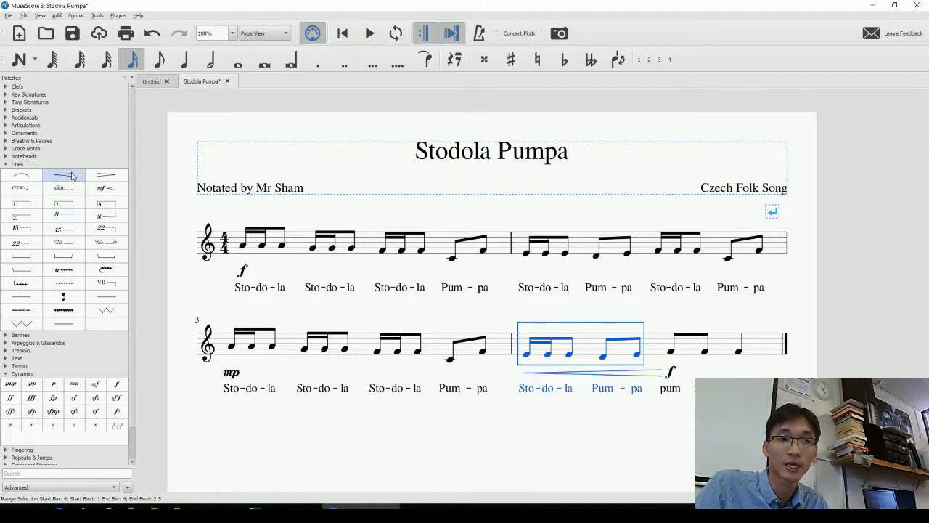
left_click(634, 375)
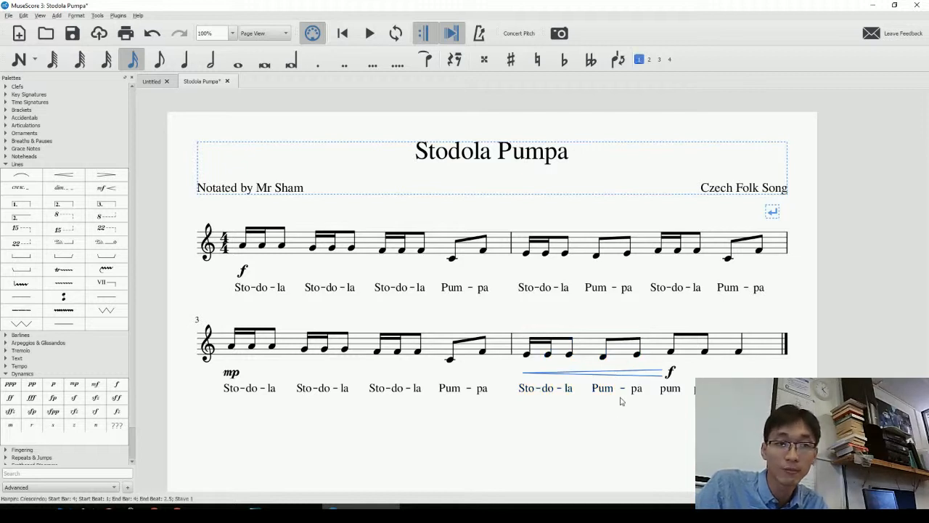
left_click(645, 441)
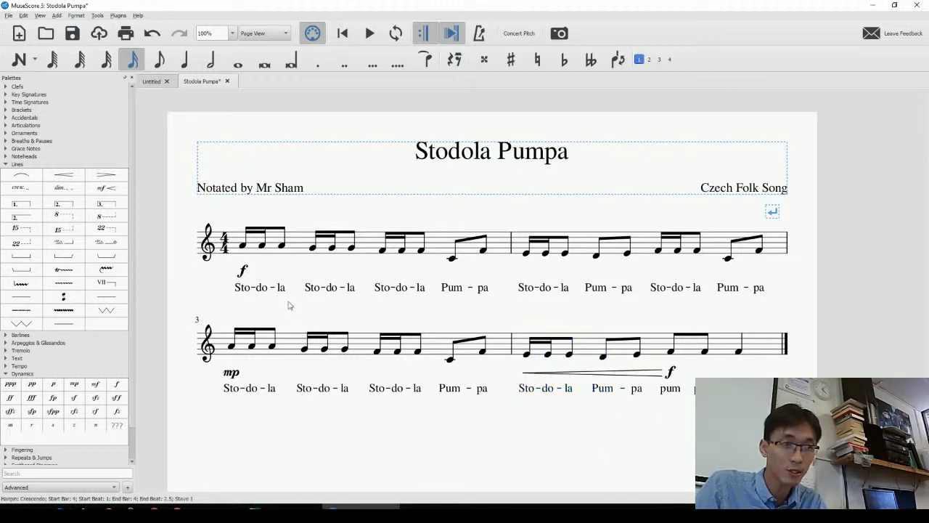
Step: Play the score briefly from the first note of bar 1 and stop the playback
left_click(244, 247)
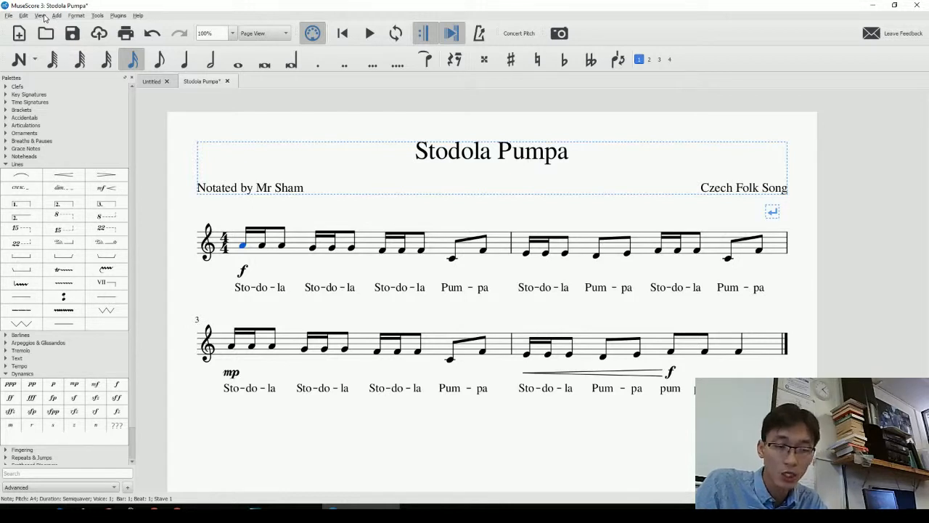
key("space")
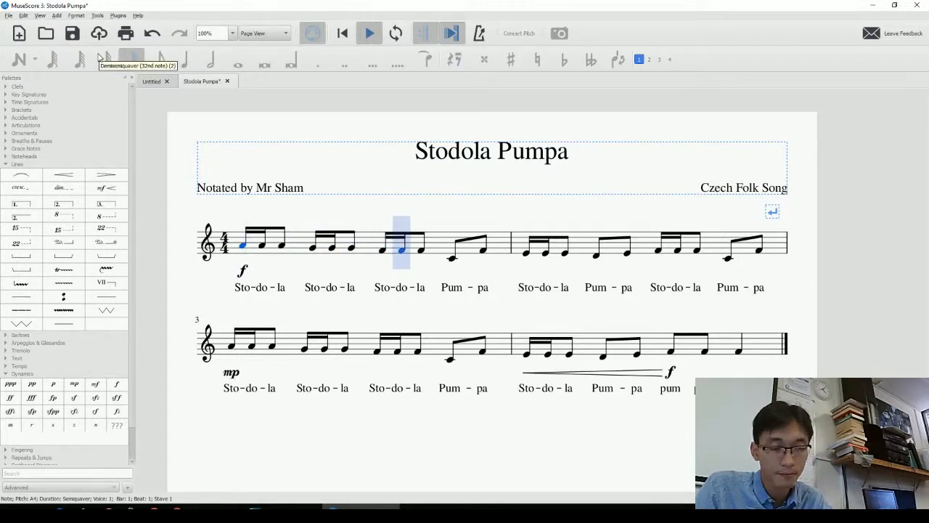
key("space")
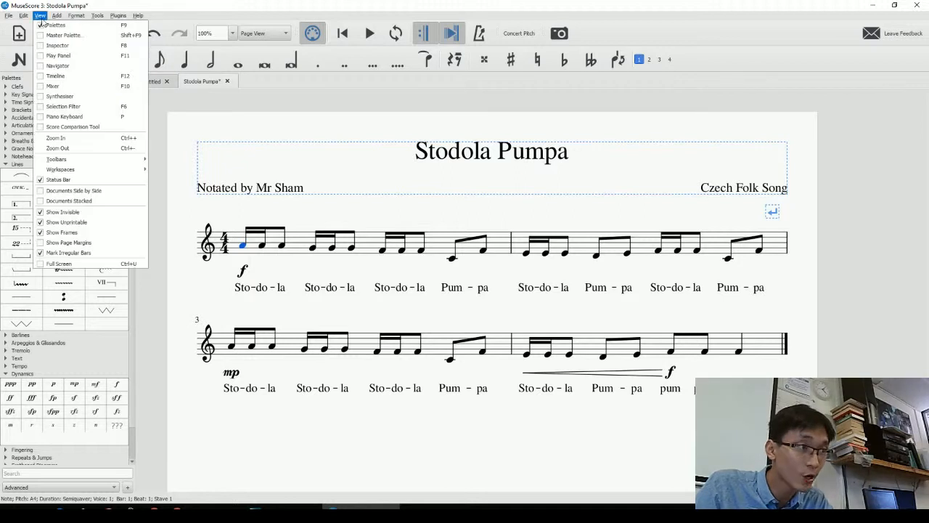
Step: Show the Navigator and the Play Panel, and undock the Play Panel as a floating window beside the music
left_click(40, 16)
left_click(40, 64)
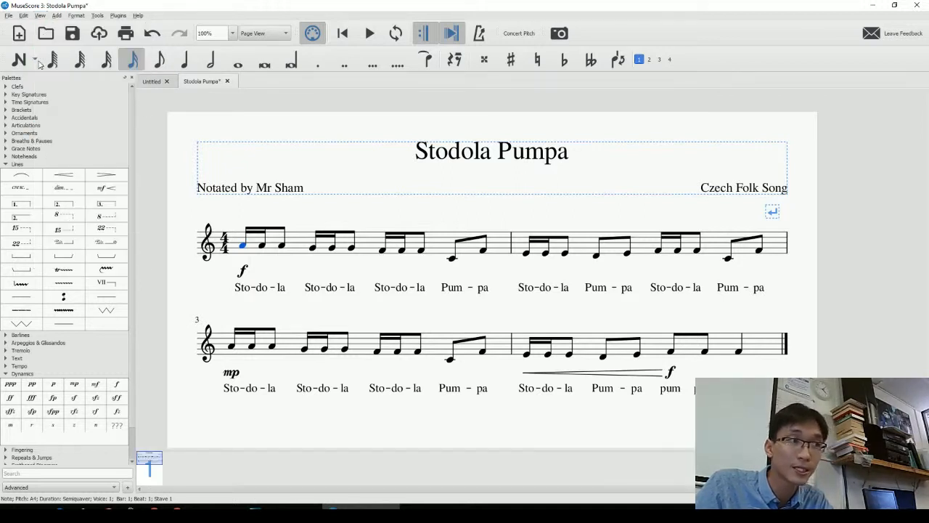
left_click(41, 16)
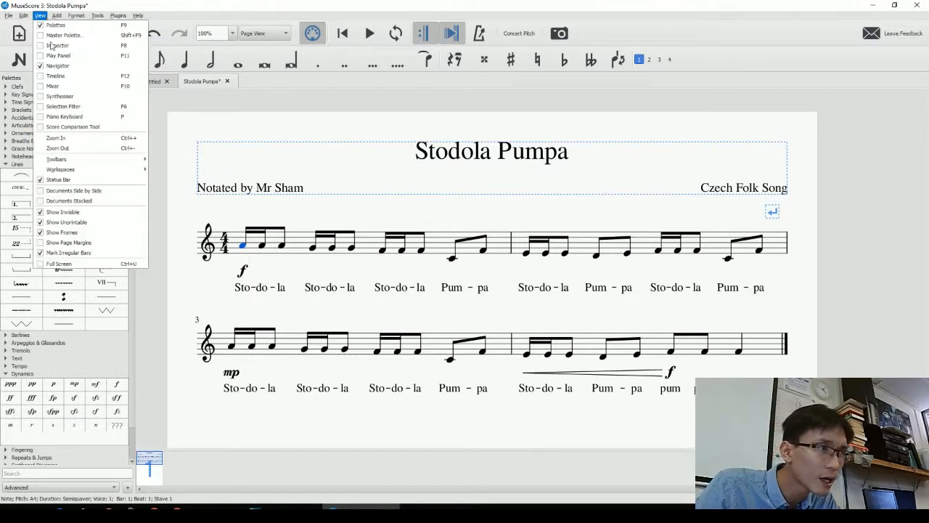
left_click(41, 56)
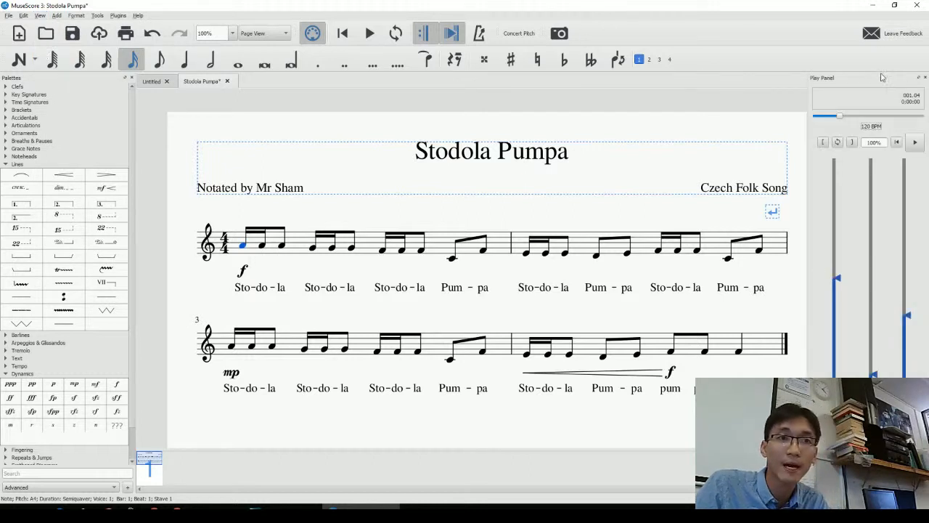
left_click(918, 77)
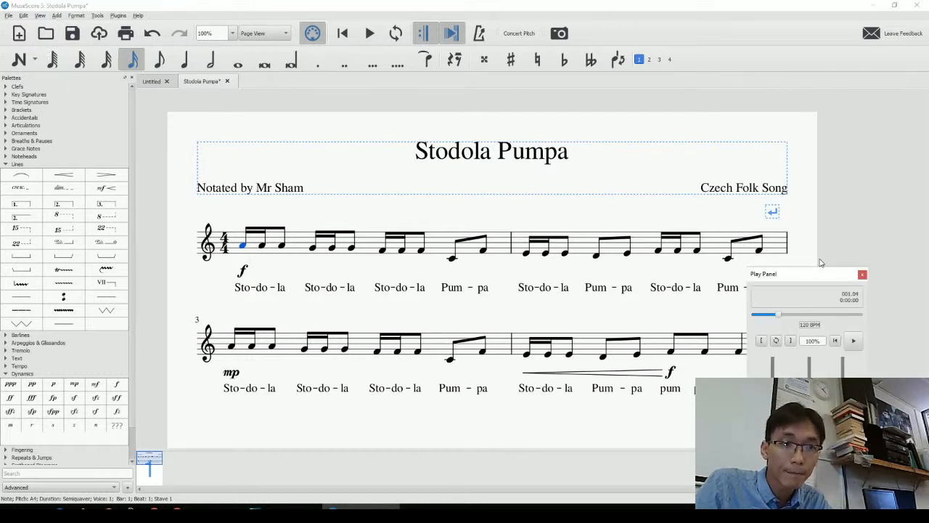
left_click_drag(820, 276, 862, 73)
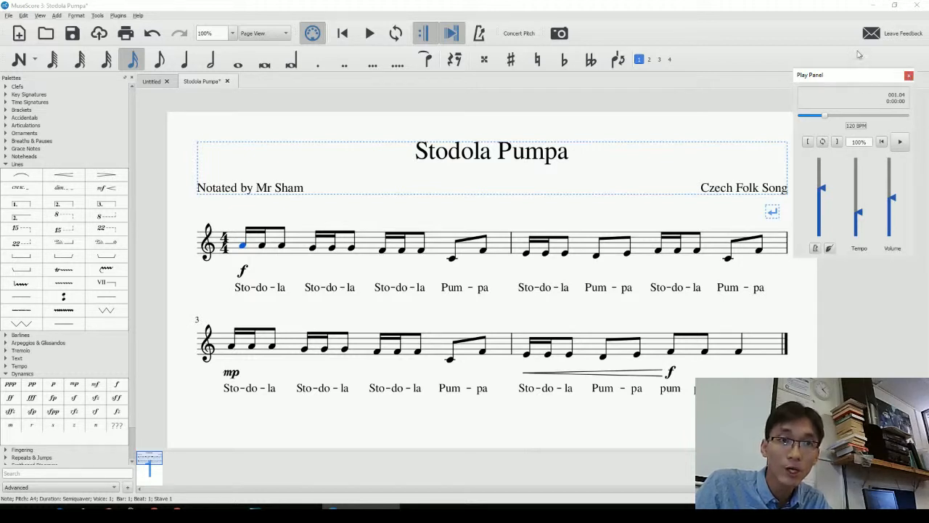
Step: Play the score from its beginning at 80% tempo with the metronome turned on
left_click_drag(823, 120, 753, 117)
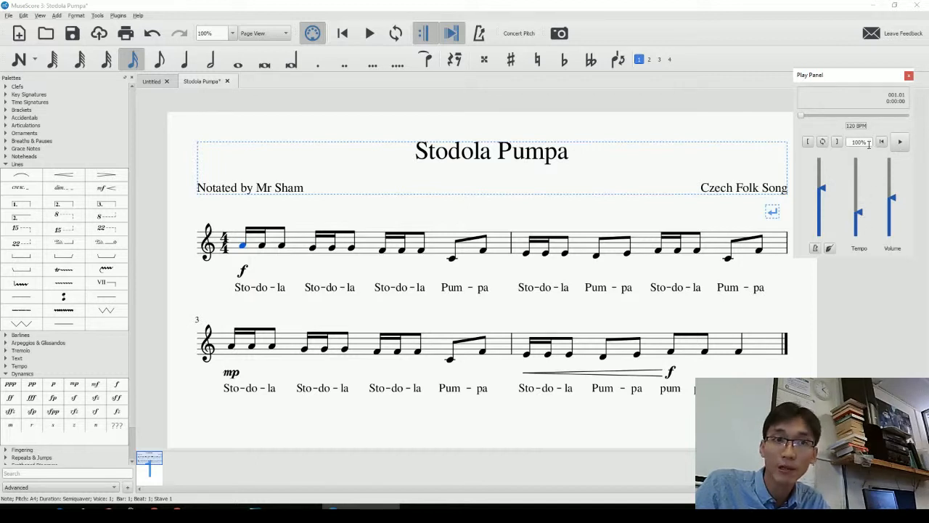
double_click(868, 143)
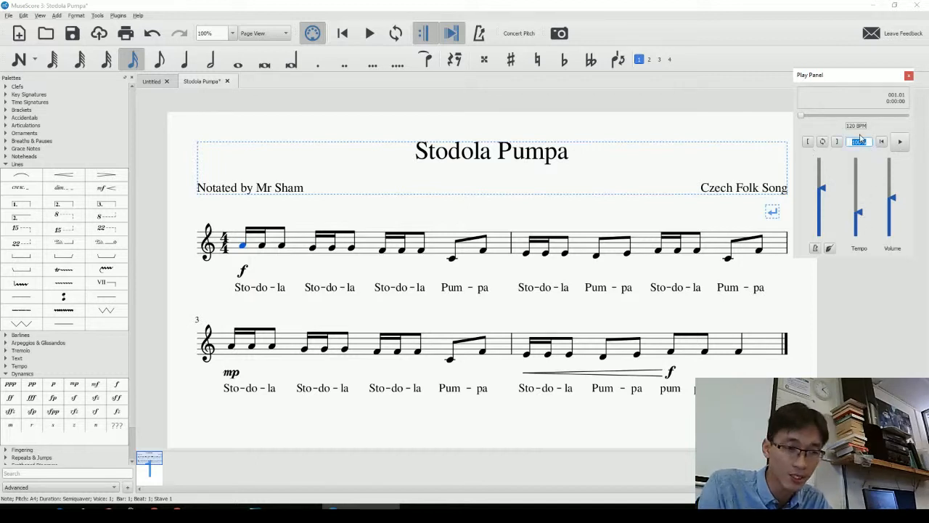
type("80")
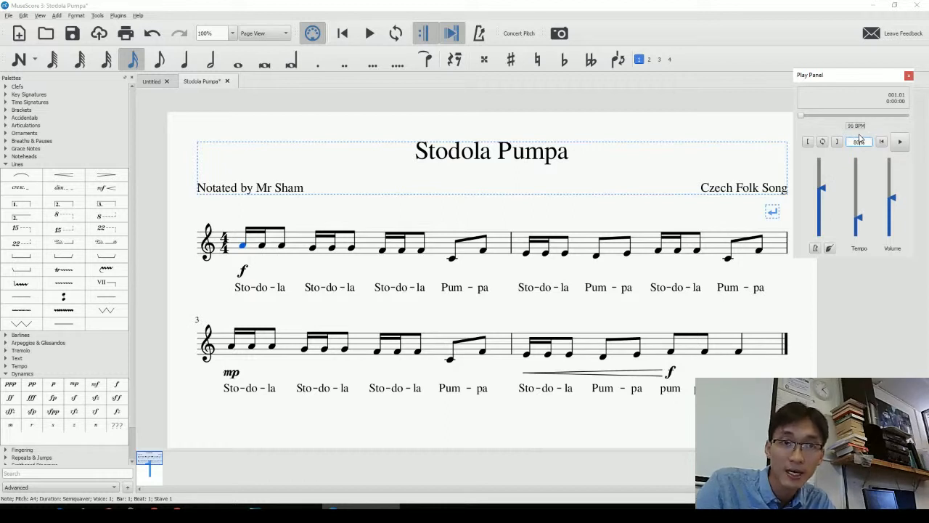
left_click(899, 141)
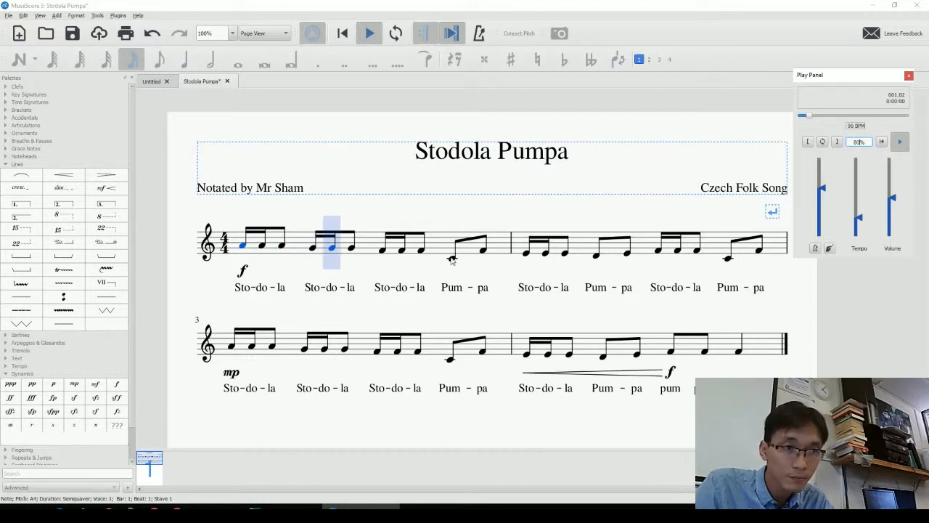
left_click(815, 248)
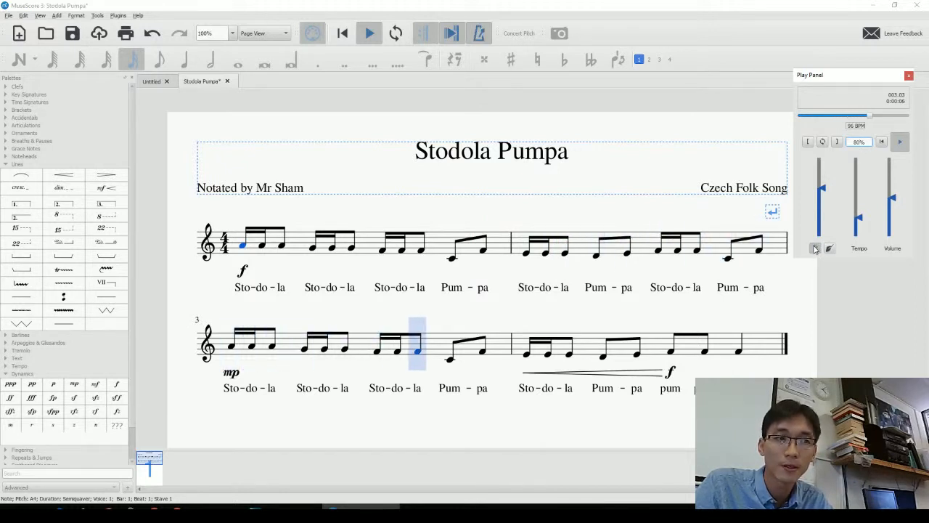
Step: Replay the score from its beginning without the metronome, raise the tempo to 100%, and close the Play Panel
left_click(815, 248)
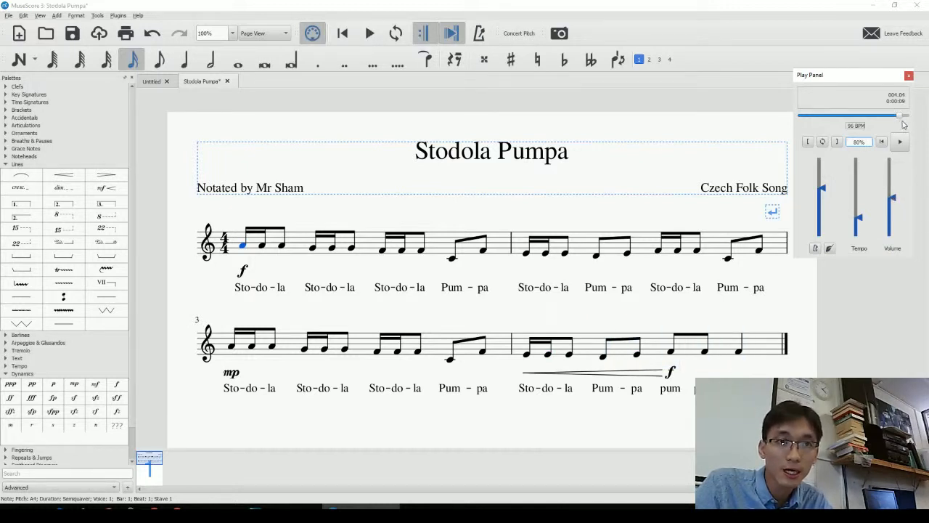
left_click_drag(900, 116, 770, 132)
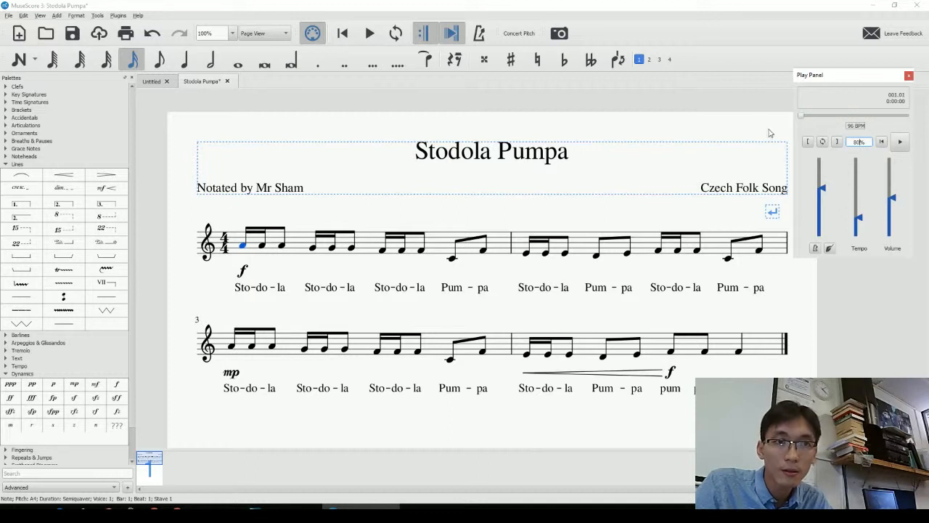
left_click(899, 143)
left_click_drag(892, 213, 865, 212)
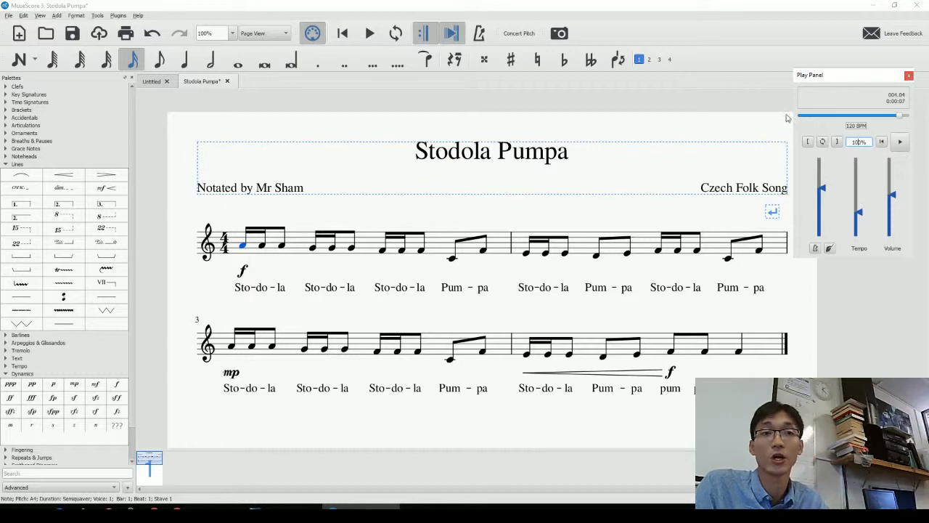
left_click(908, 75)
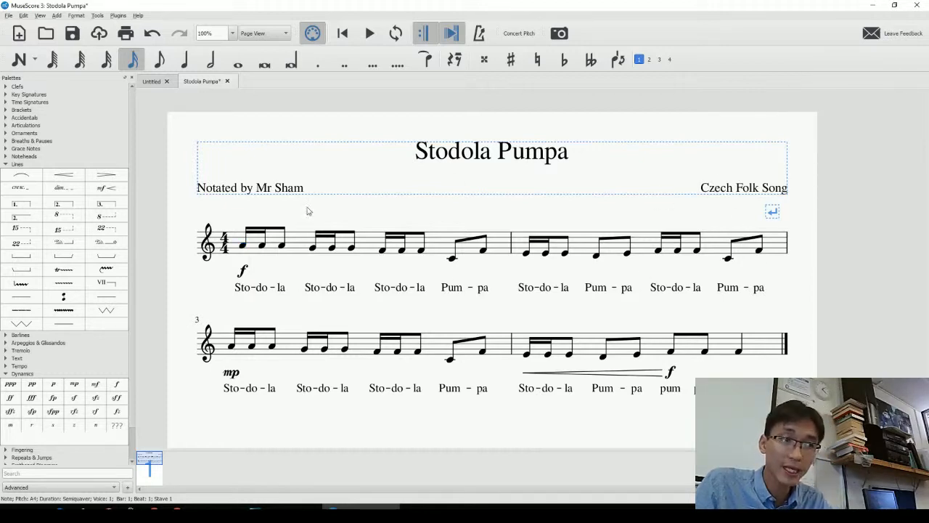
Step: Check the reference score in the browser and add accents to the last three notes of bar 4, sung to "pum"
key("alt+Tab")
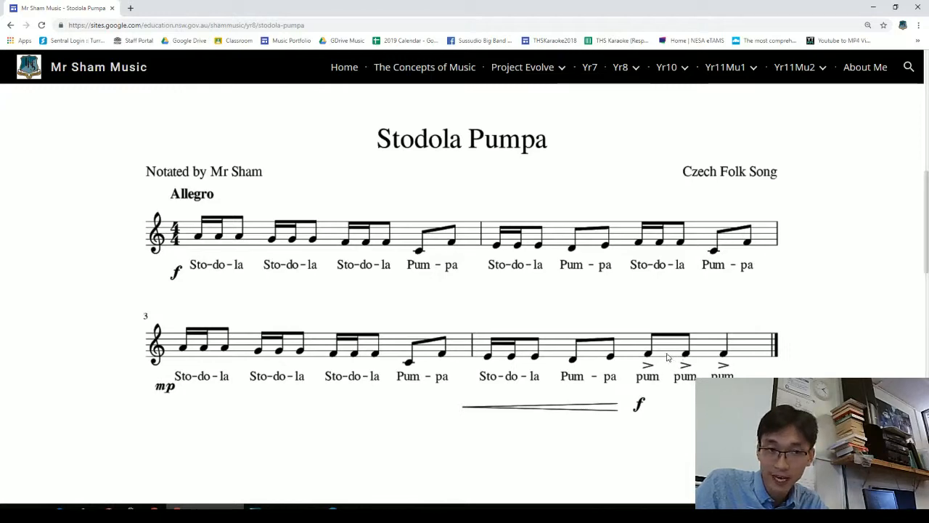
key("alt+Tab")
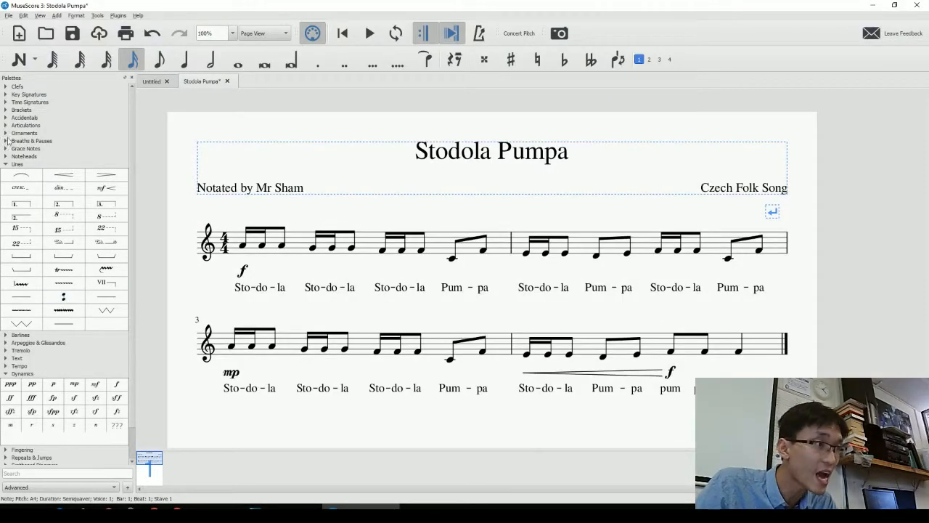
left_click(4, 164)
left_click(5, 133)
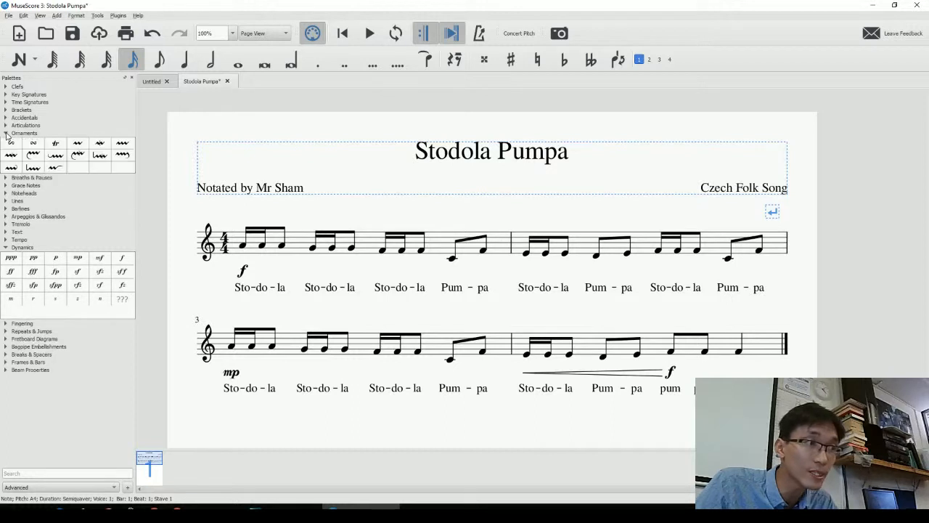
left_click(5, 133)
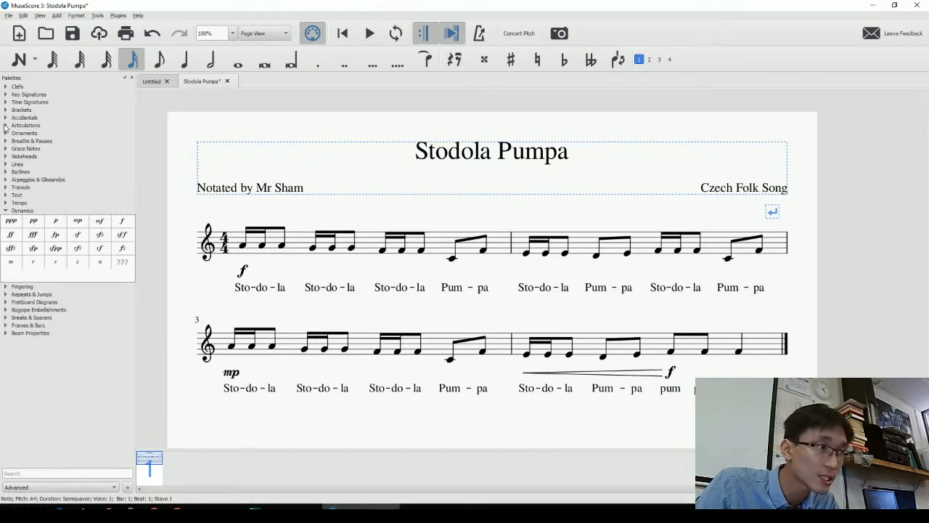
left_click(6, 126)
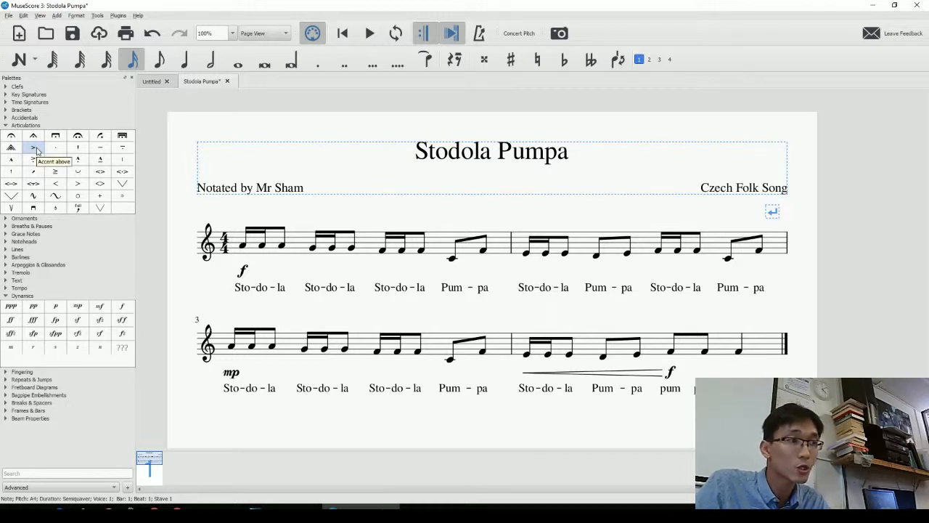
left_click(671, 354)
left_click(738, 354, "shift")
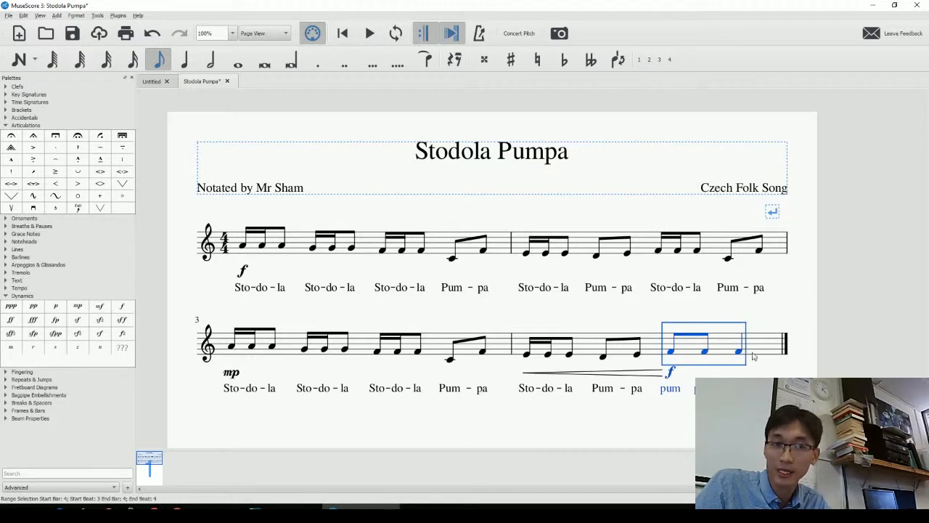
left_click(33, 148)
left_click(517, 426)
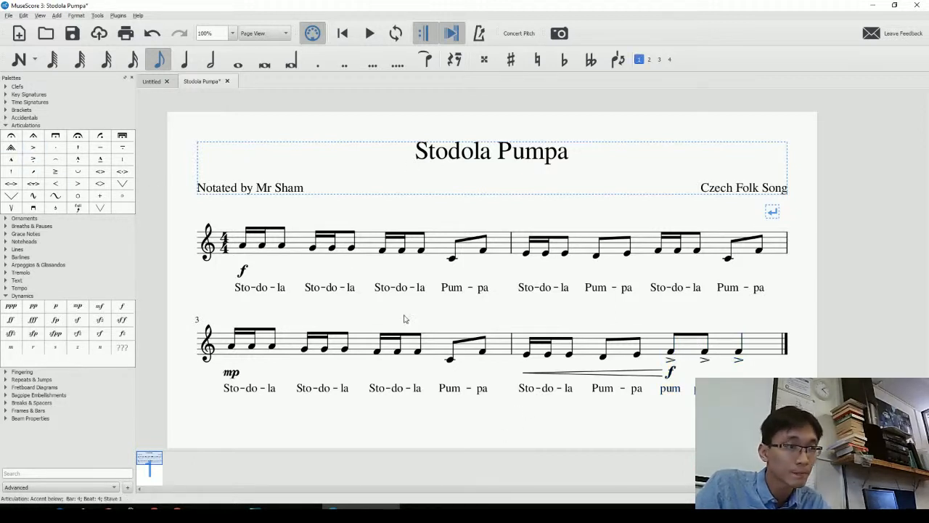
left_click(7, 127)
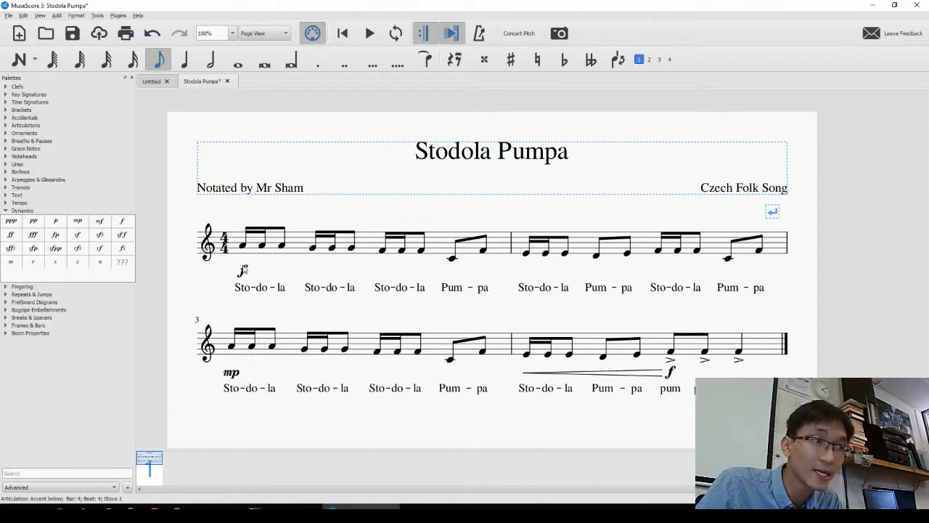
Step: Add an Allegro tempo marking from the ready-made tempo markings above the first note of bar 1
left_click(5, 204)
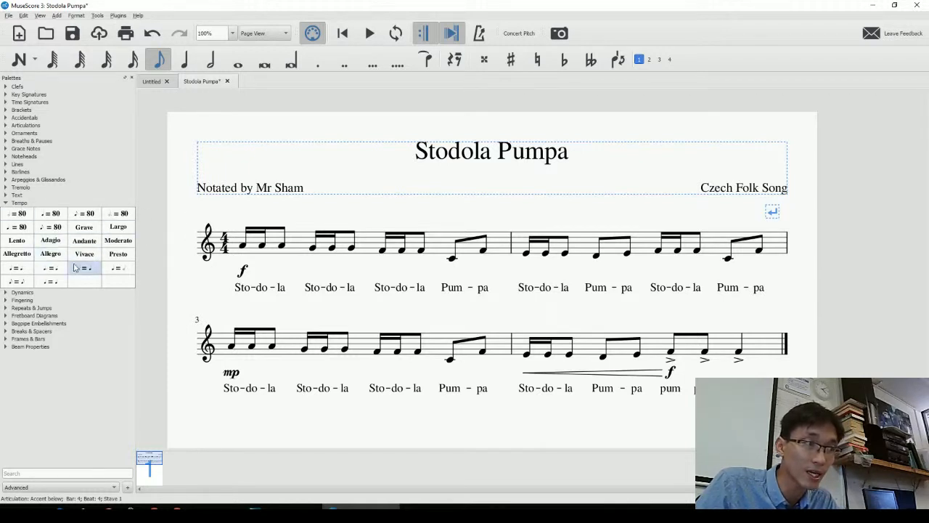
left_click(242, 246)
double_click(56, 260)
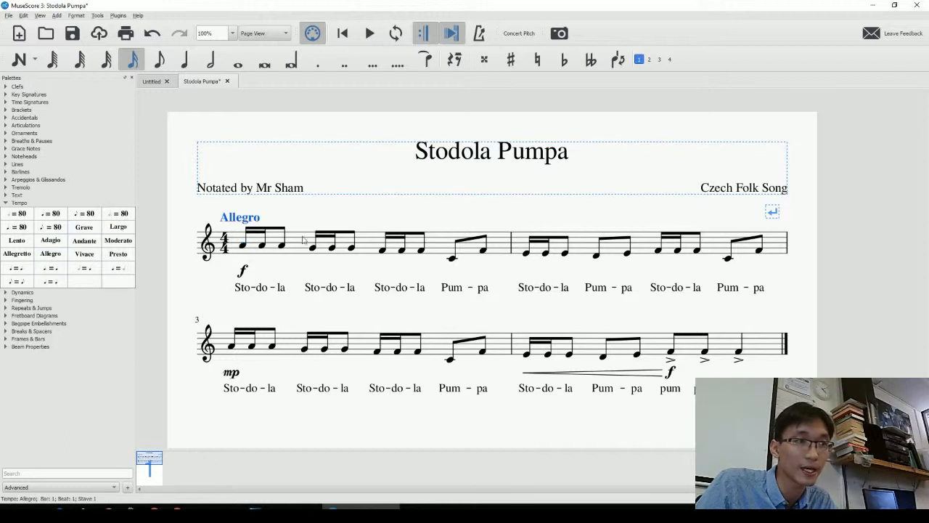
key("Escape")
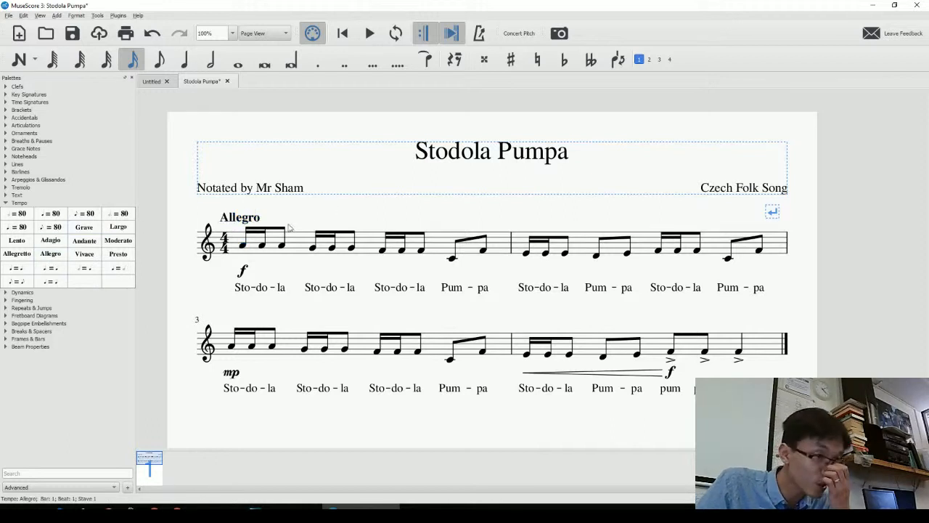
Step: Delete the Allegro tempo marking above bar 1
left_click(312, 248)
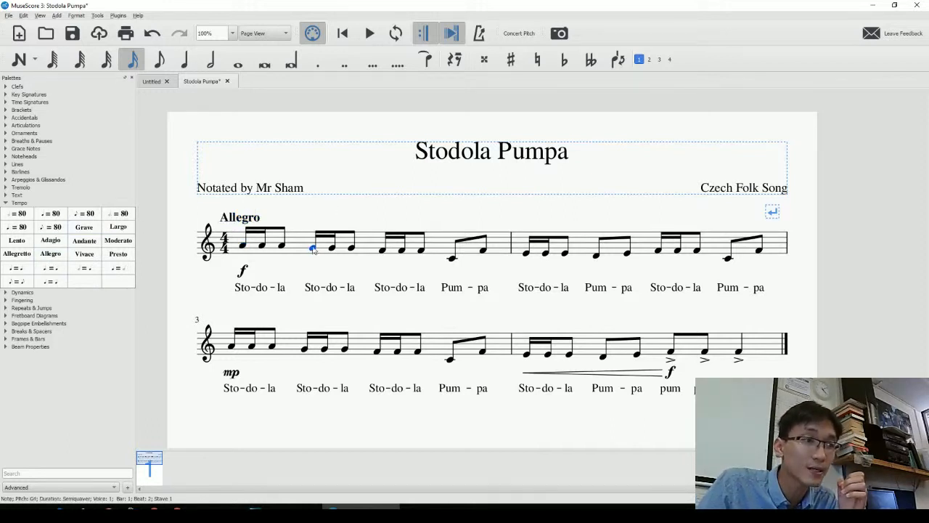
left_click(244, 222)
key("Escape")
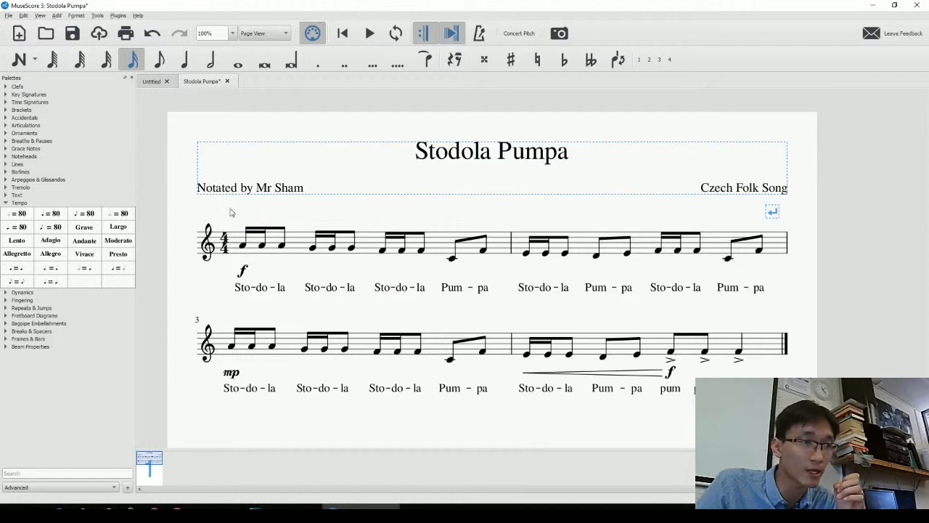
Step: Try adding system text reading "Allegro" above the first note of bar 1, and delete that text again
left_click(243, 246)
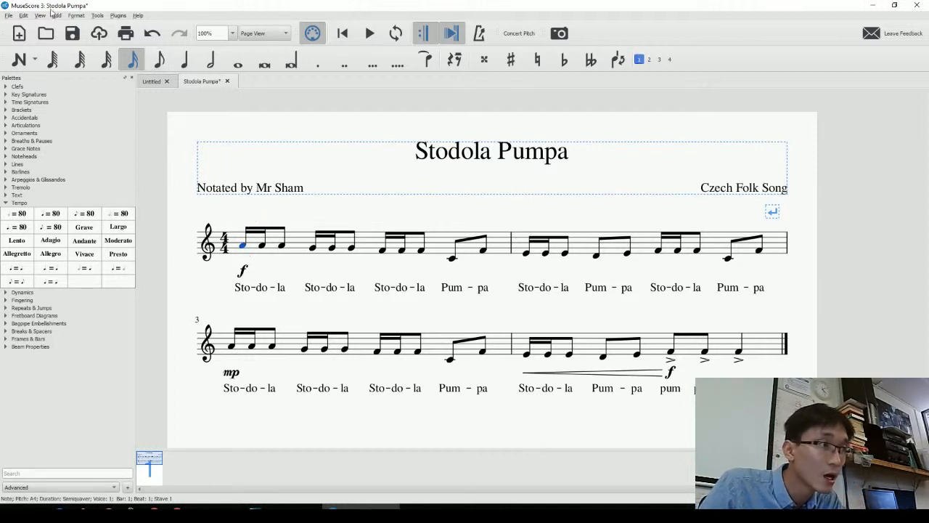
left_click(7, 203)
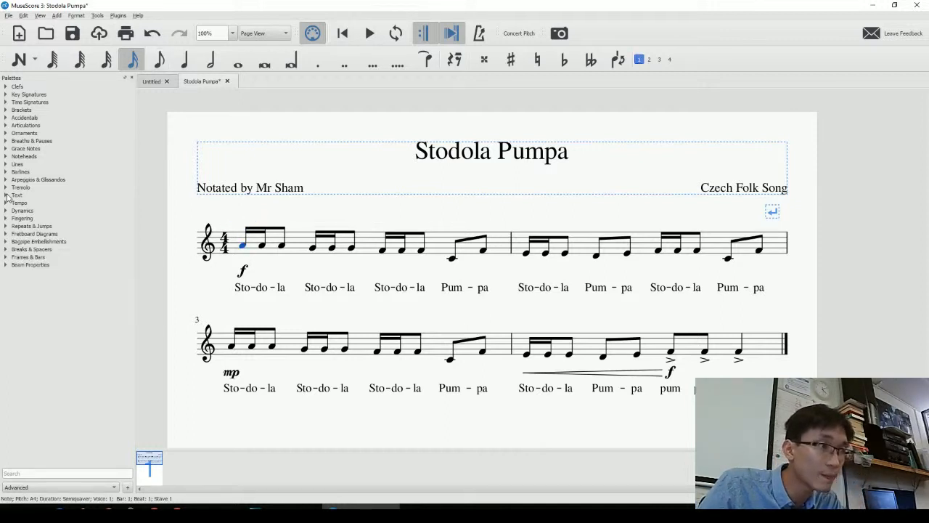
left_click(8, 195)
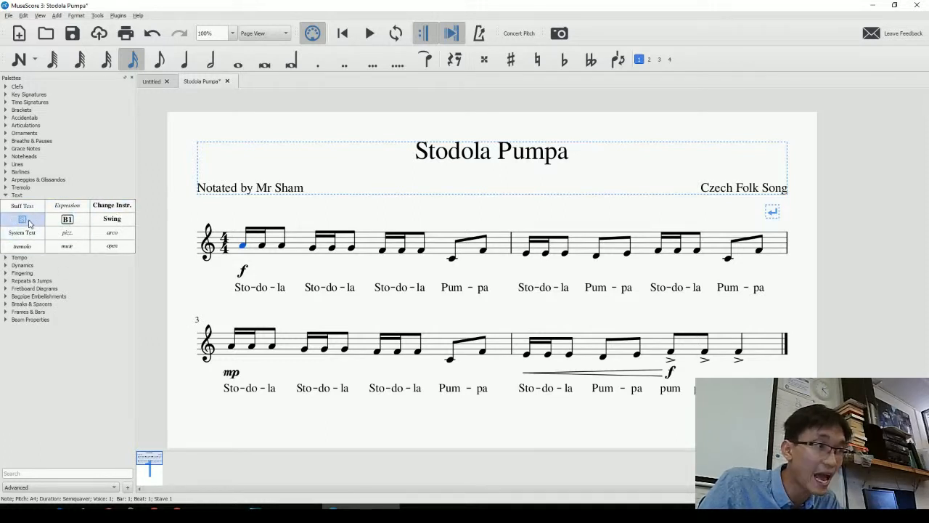
left_click(57, 15)
mouse_move(73, 77)
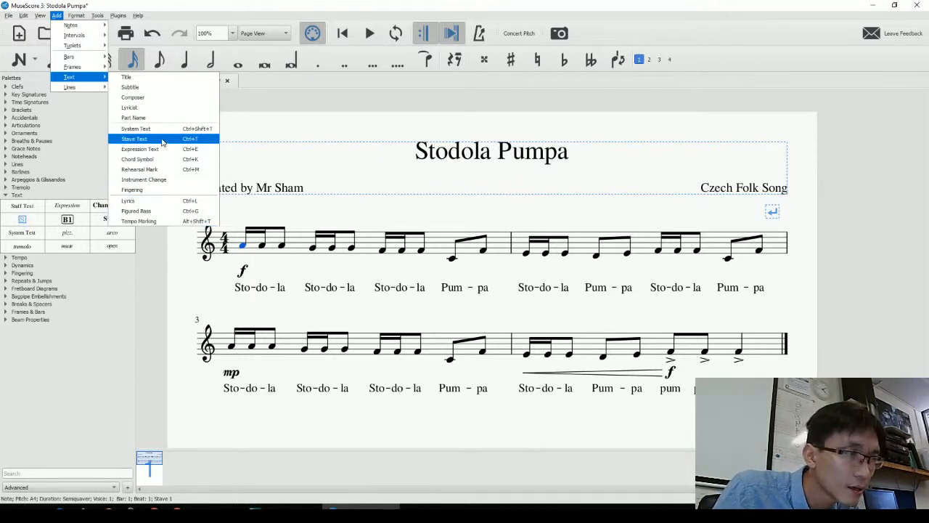
left_click(165, 131)
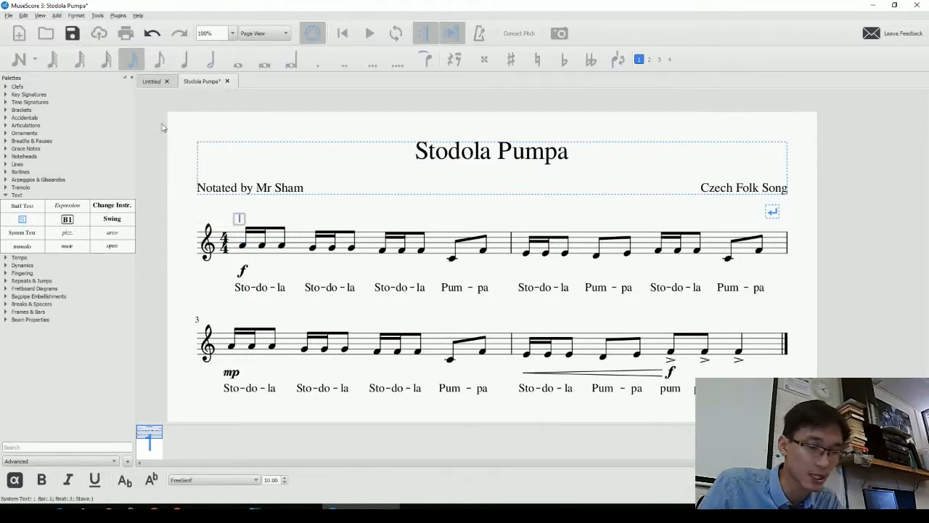
type("Tempo")
key("BackSpace")
key("BackSpace")
key("BackSpace")
key("BackSpace")
key("BackSpace")
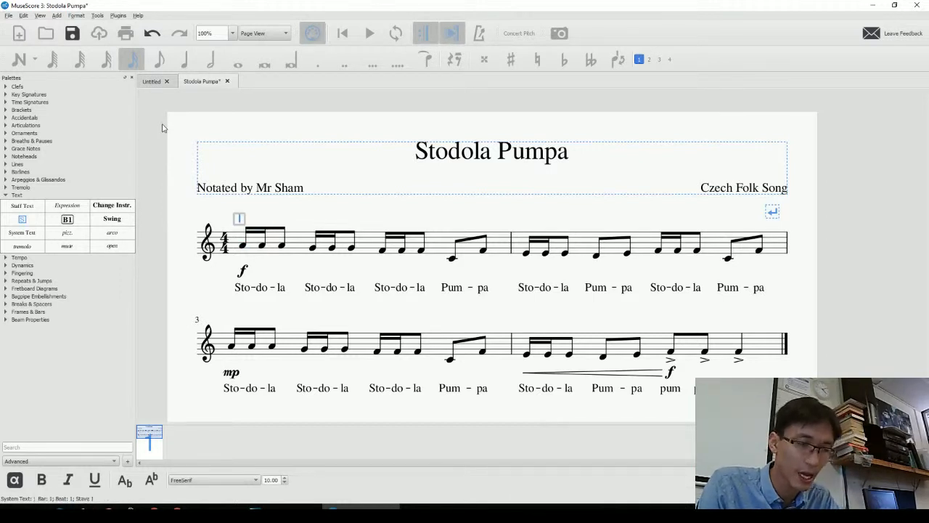
type("Allegro")
key("Escape")
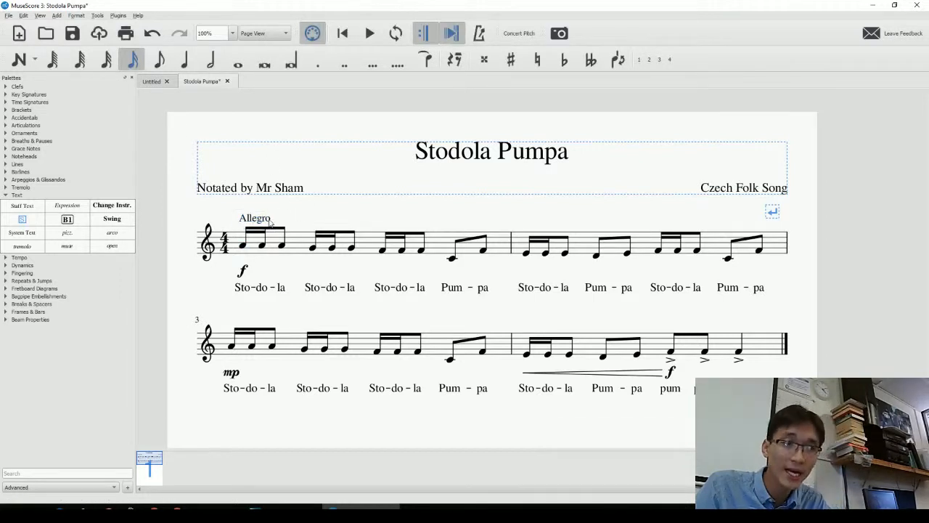
key("Delete")
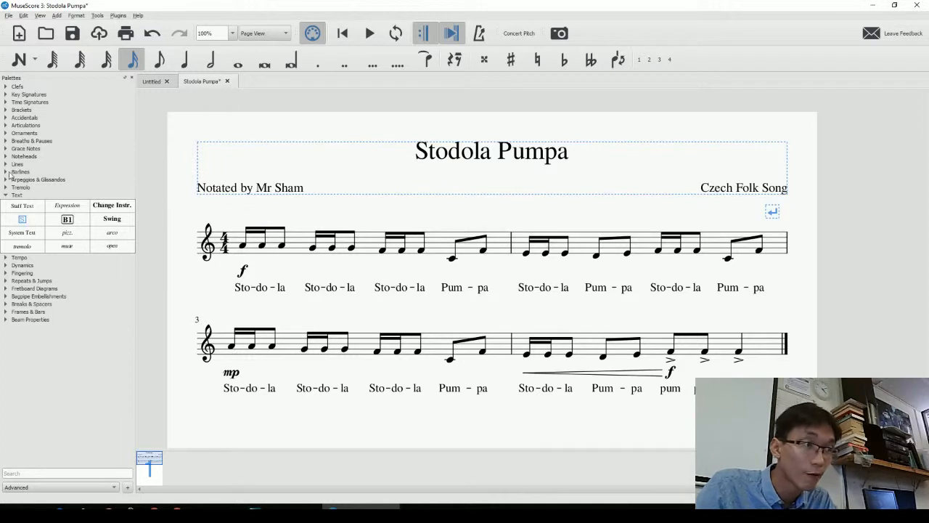
Step: Attach the ready-made Allegro tempo marking to the first note of bar 1
left_click(6, 195)
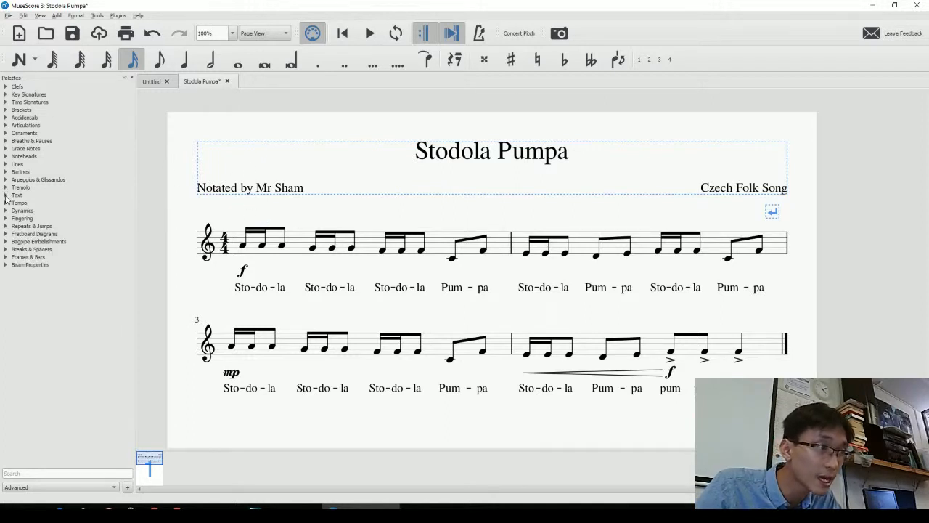
left_click(6, 204)
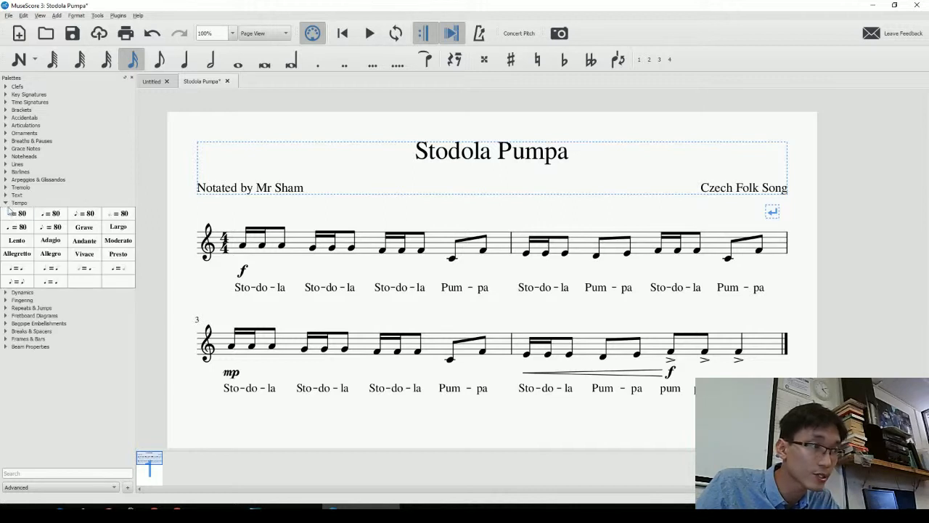
left_click_drag(58, 257, 245, 249)
left_click(244, 248)
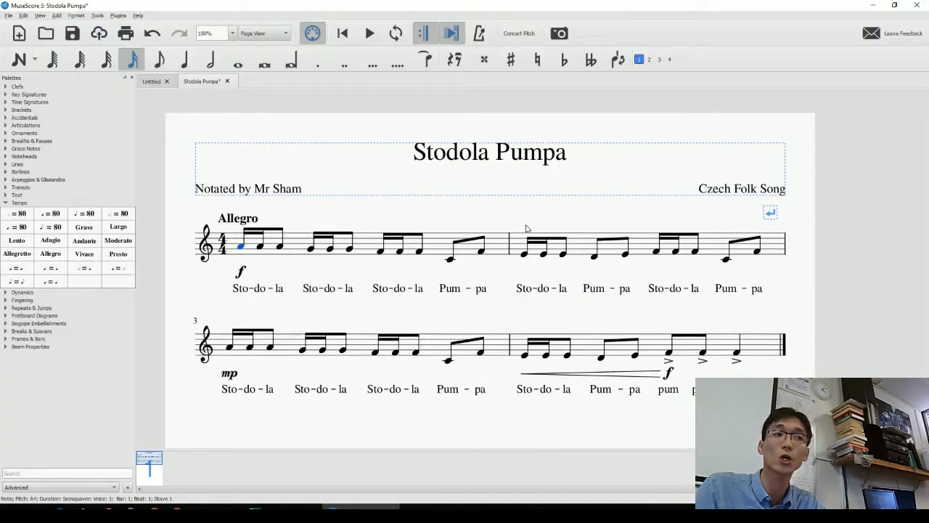
Step: Save the score as Stodola_Pumpa.mscz in a new folder named "Year 8 Music" on the Desktop
left_click_drag(540, 218, 588, 232)
left_click_drag(455, 221, 426, 207)
left_click(8, 16)
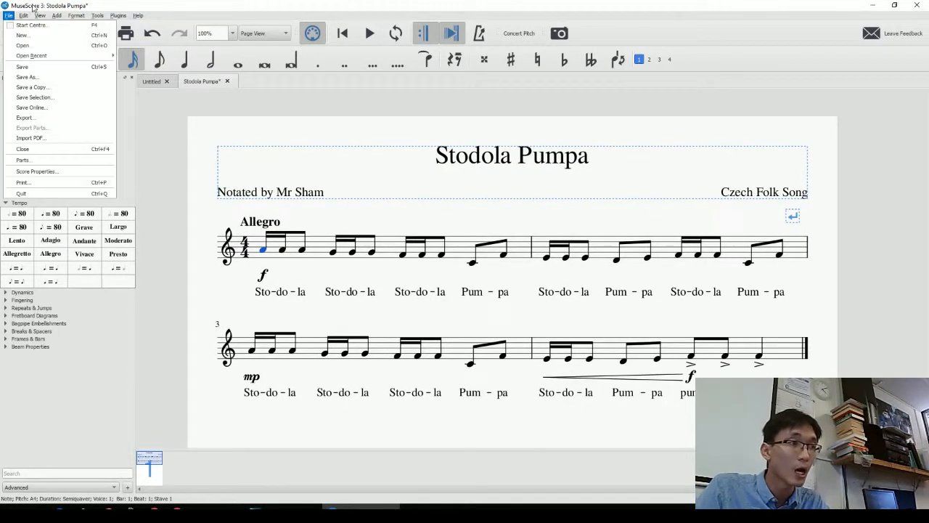
left_click(29, 67)
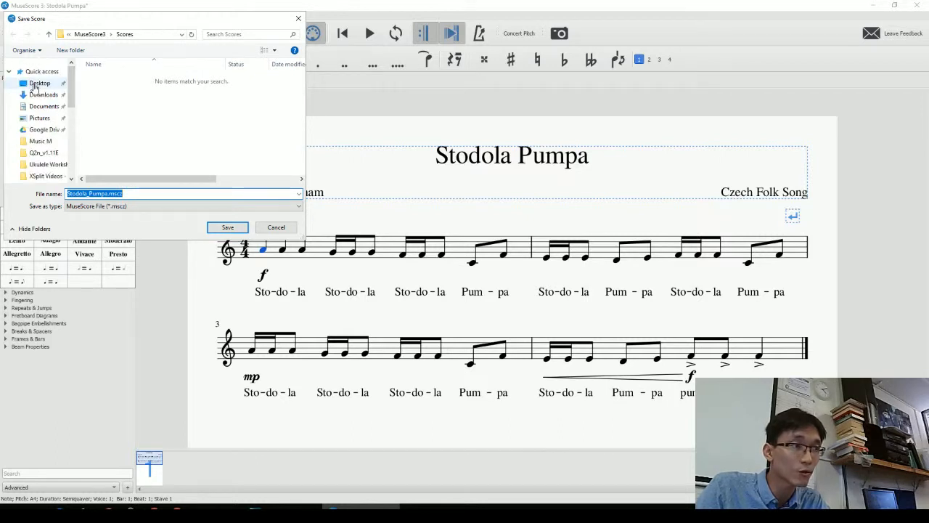
left_click(36, 84)
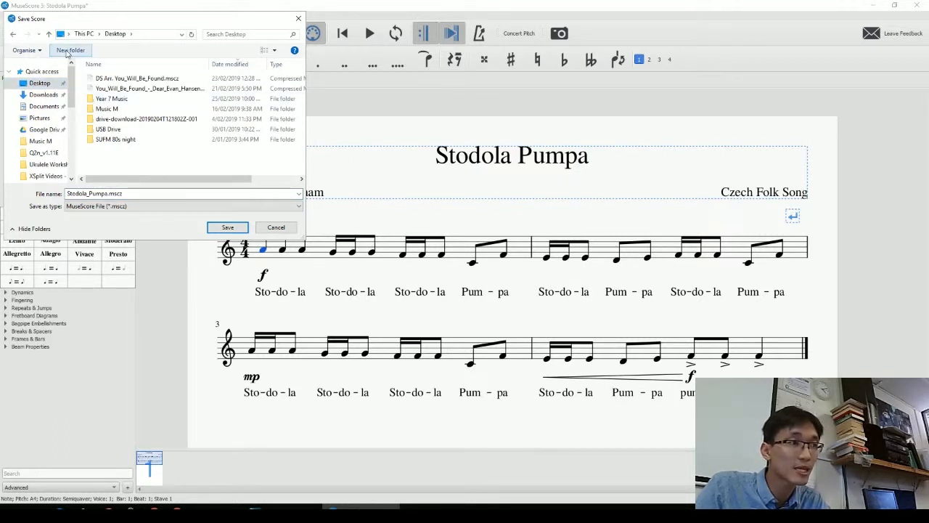
left_click(69, 50)
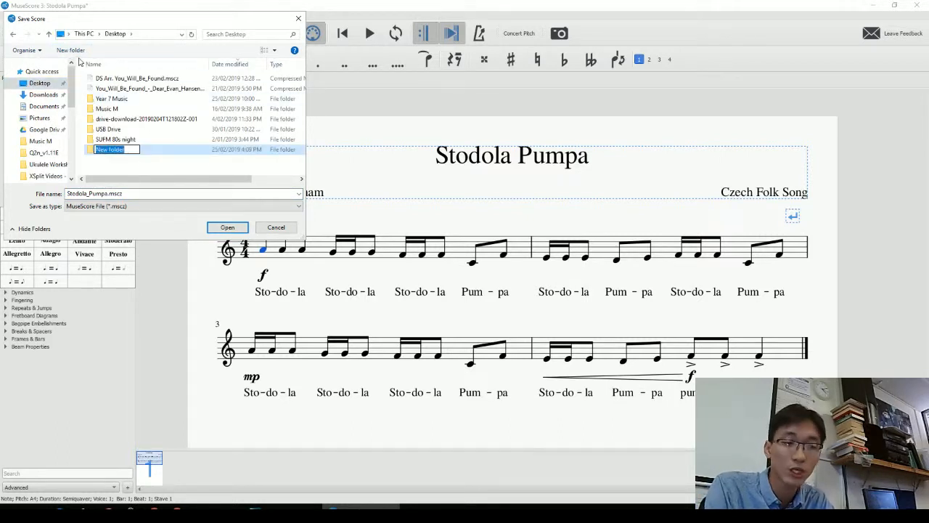
type("Year")
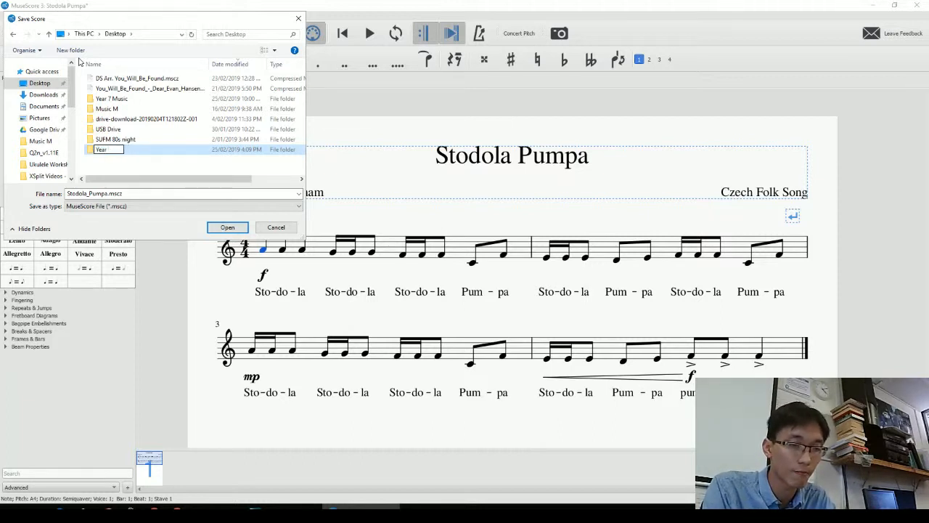
type(" 8 Music")
key("Return")
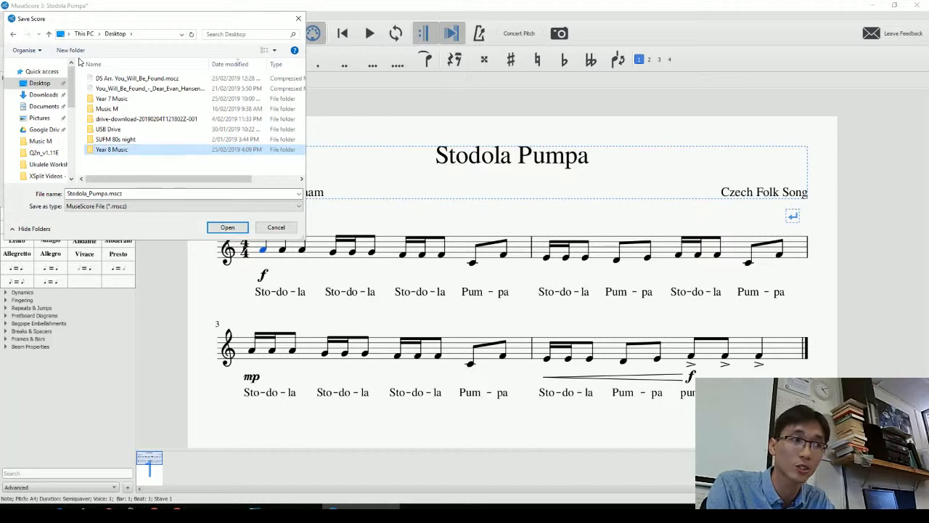
double_click(133, 149)
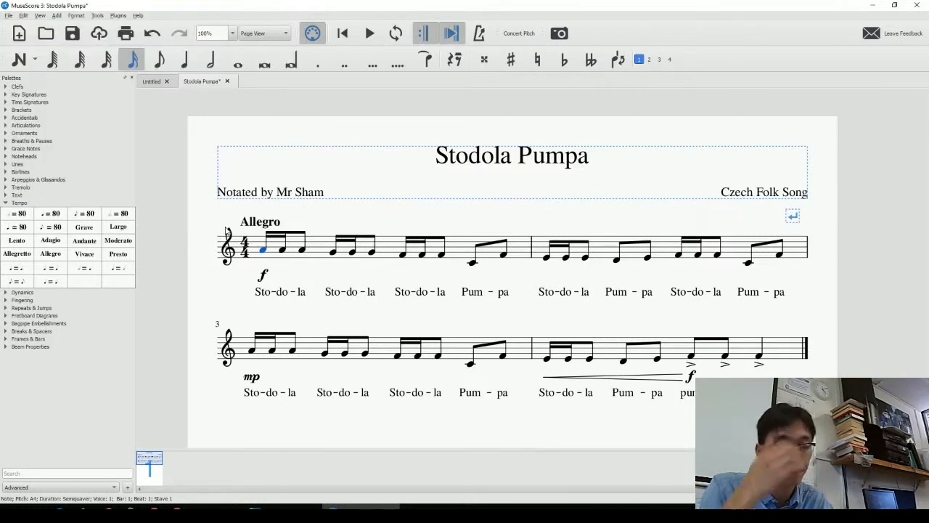
Step: Finish saving the score as Stodola_Pumpa and clear the selection on the first note of bar 1
left_click(217, 225)
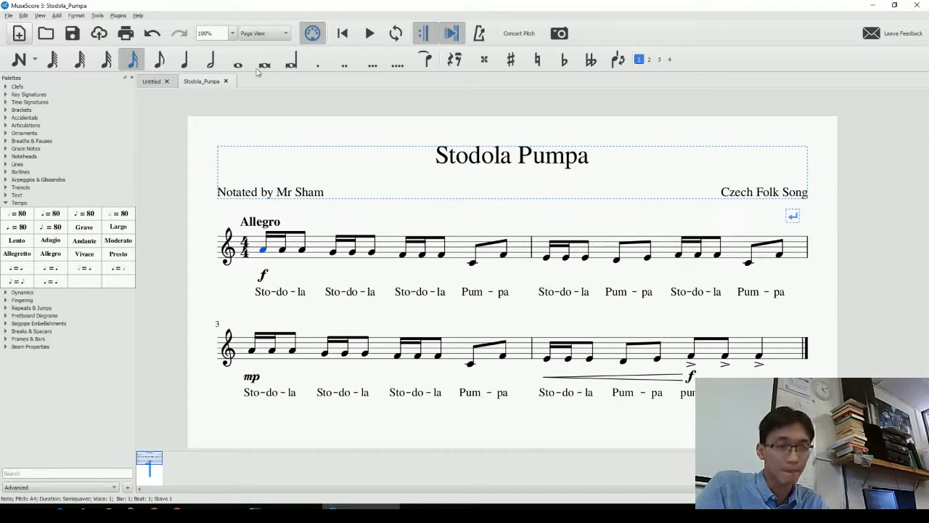
left_click_drag(389, 216, 393, 201)
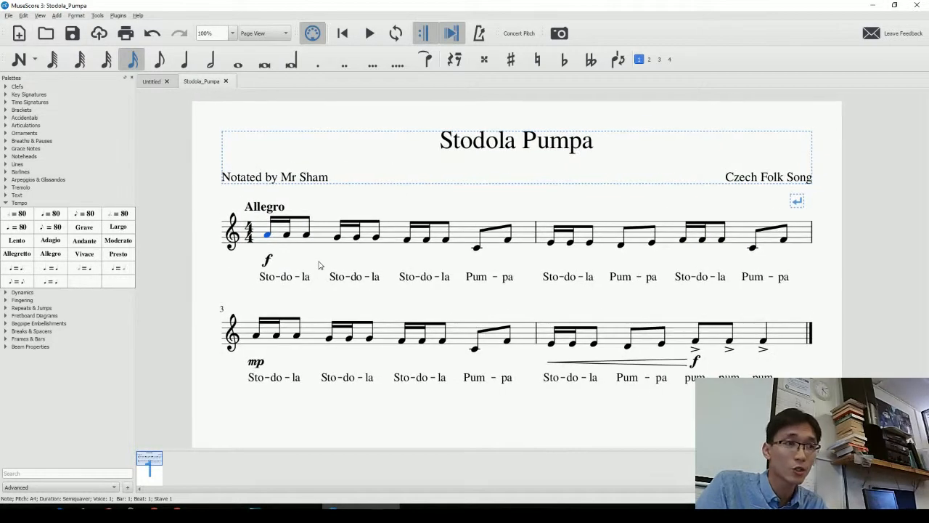
left_click(314, 257)
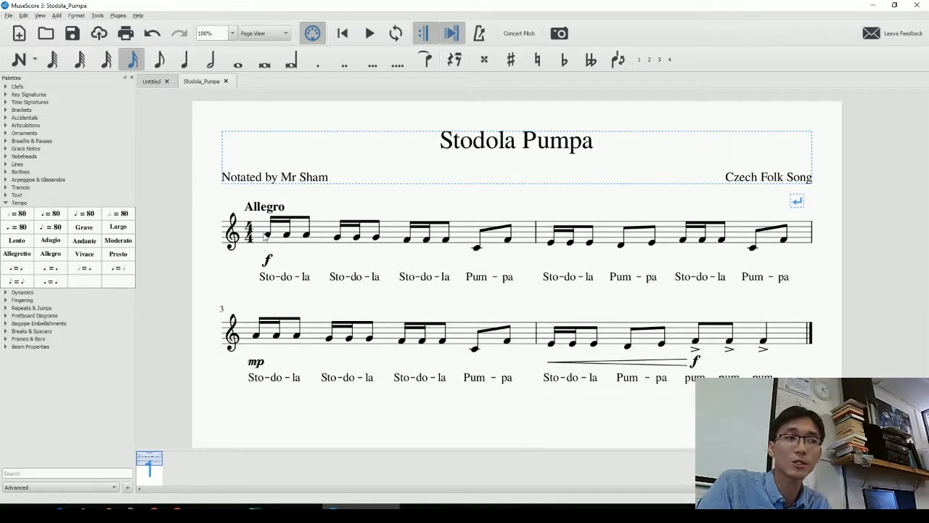
Step: Start exporting the score to the Year 8 Music folder, review the available file types and keep PDF File (*.pdf)
left_click(8, 15)
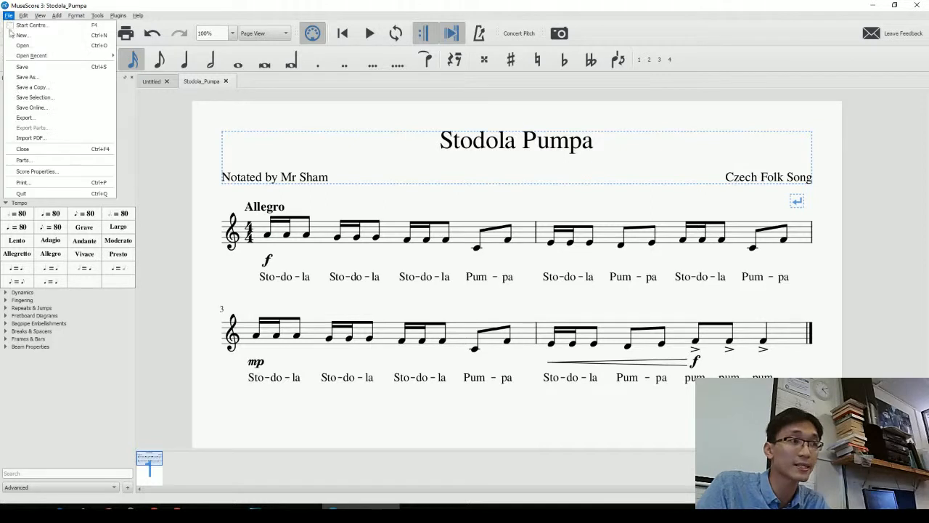
left_click(42, 120)
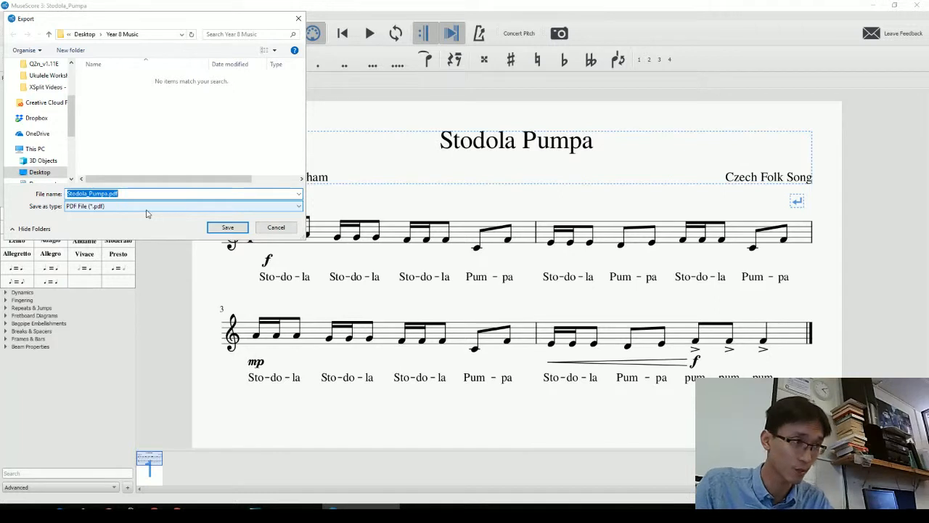
left_click(147, 207)
left_click(111, 217)
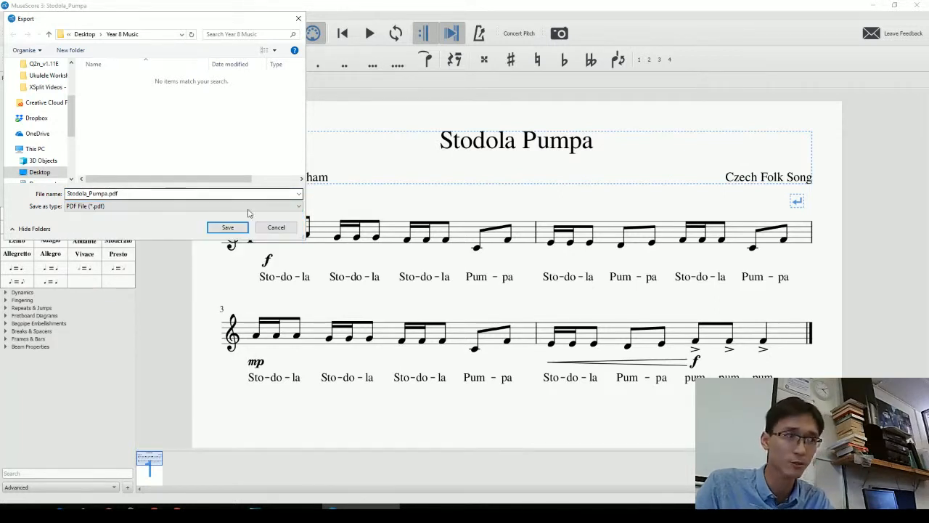
left_click(142, 206)
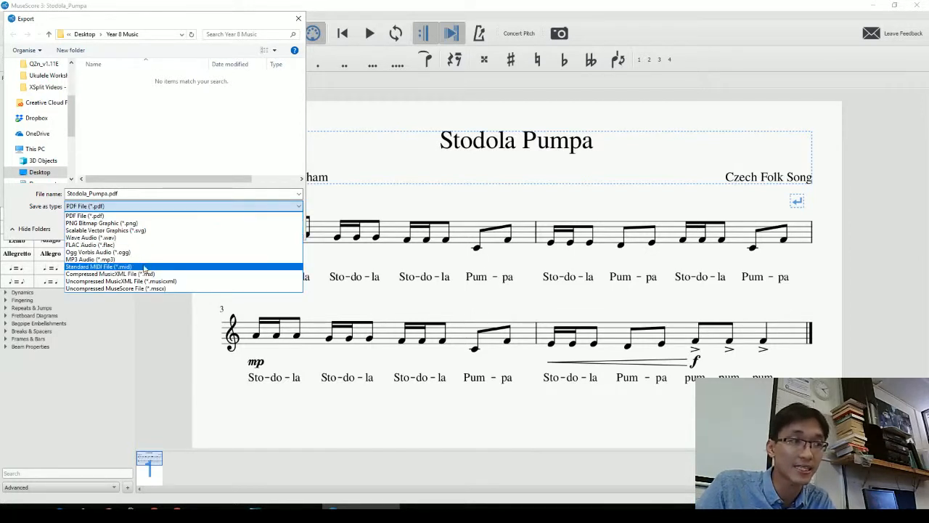
left_click(154, 195)
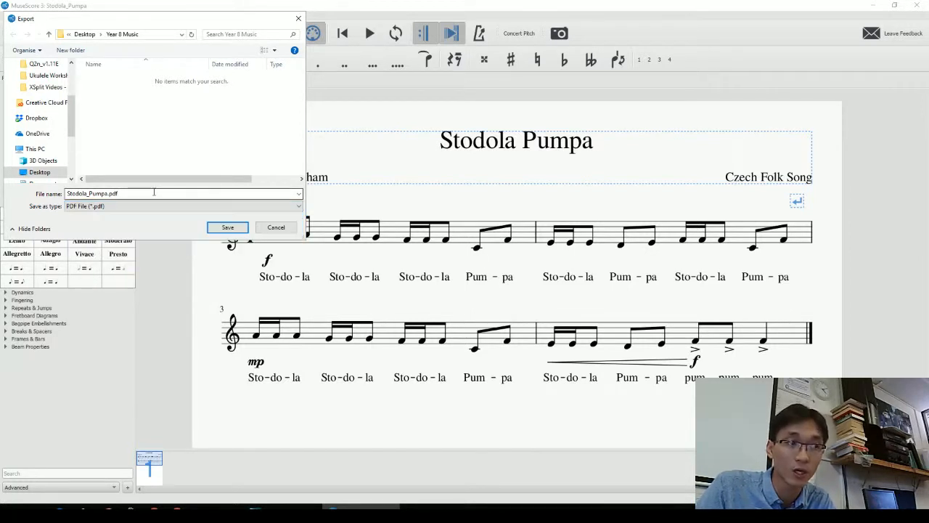
Step: Name the PDF with the notator's name followed by "Stodola Pumpa" and export it to the Year 8 Music folder
left_click_drag(154, 194, 15, 193)
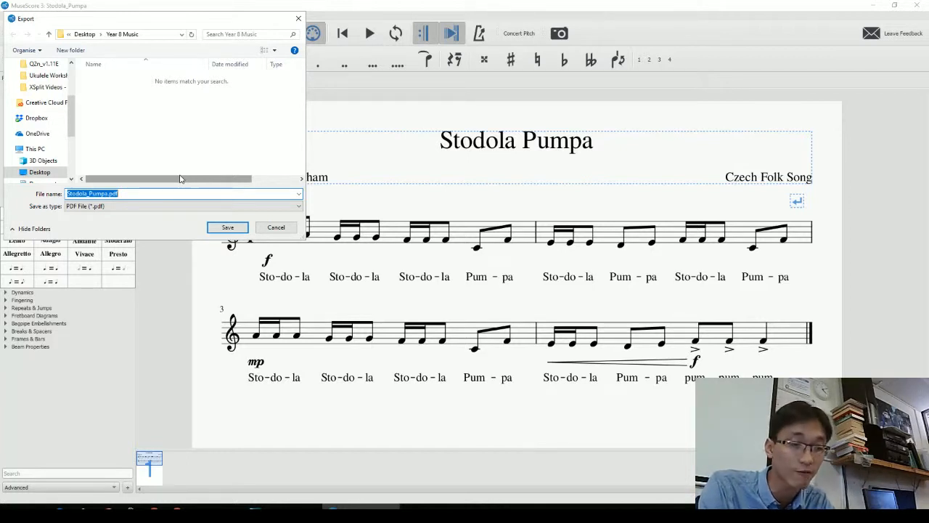
type("Mr Sham")
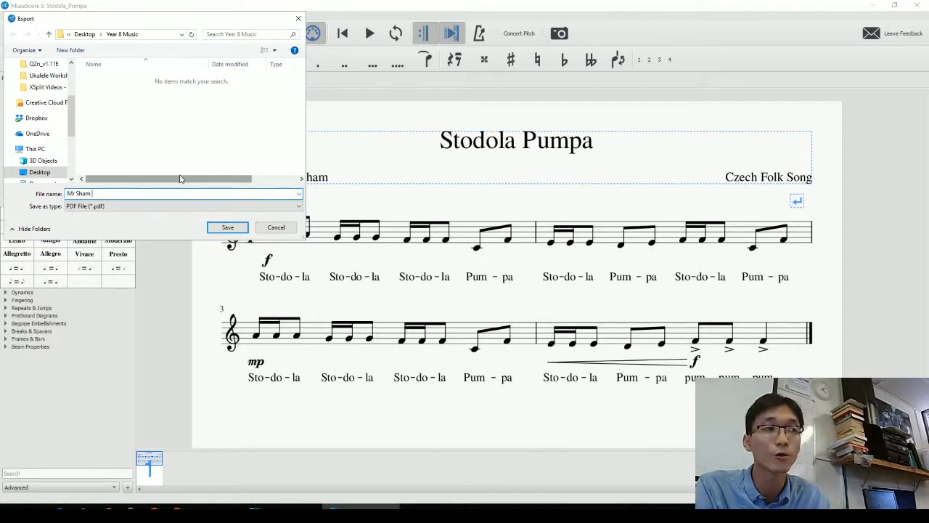
type("Stodola")
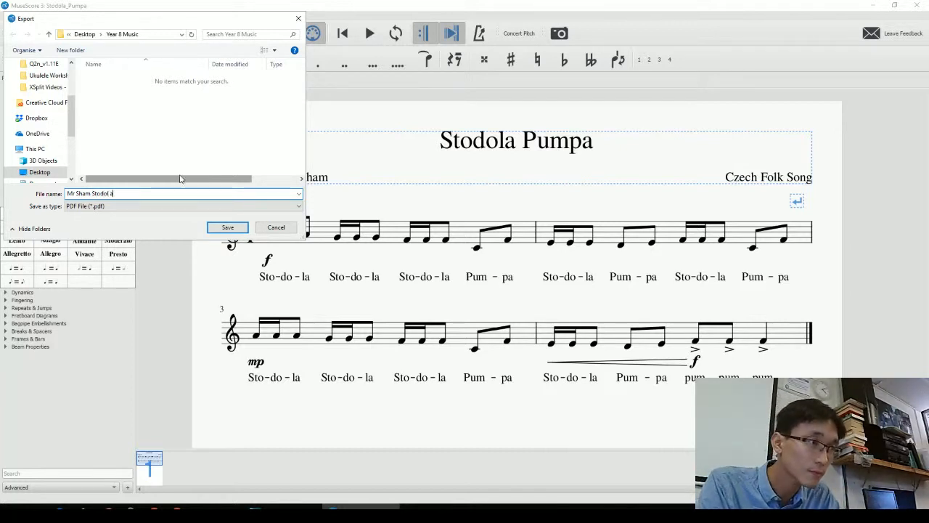
type(" Pumpa")
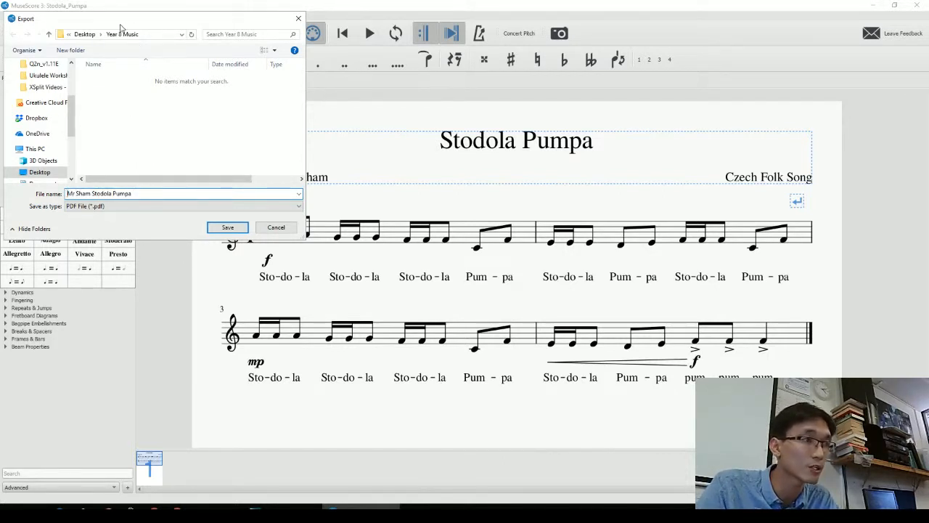
left_click_drag(75, 194, 137, 194)
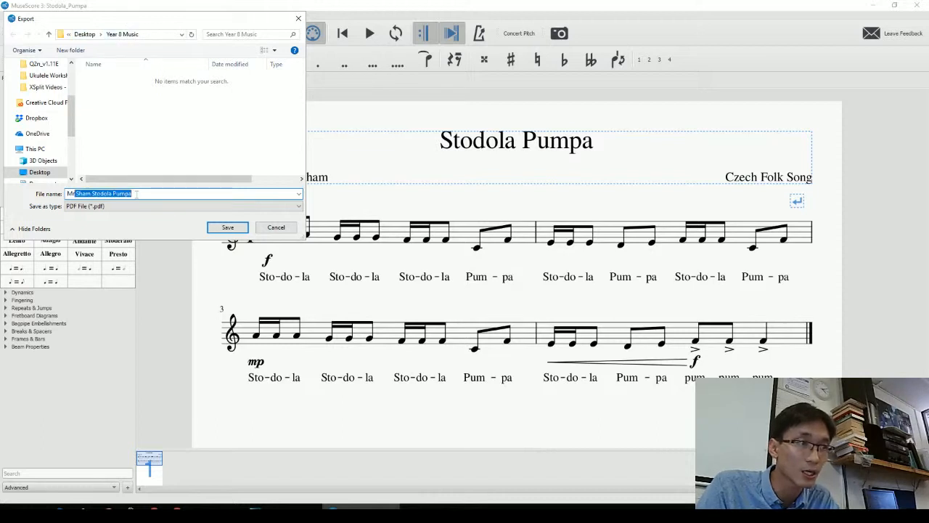
left_click(170, 192)
left_click(227, 227)
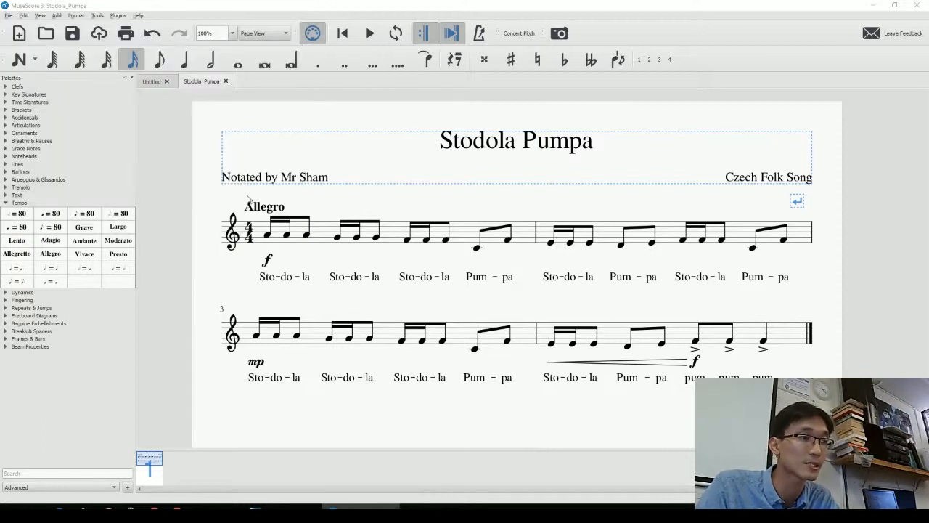
Step: Export the score as a PNG Bitmap Graphic named with the notator's name followed by "Stodola Pumpa" in the Year 8 Music folder
left_click(9, 15)
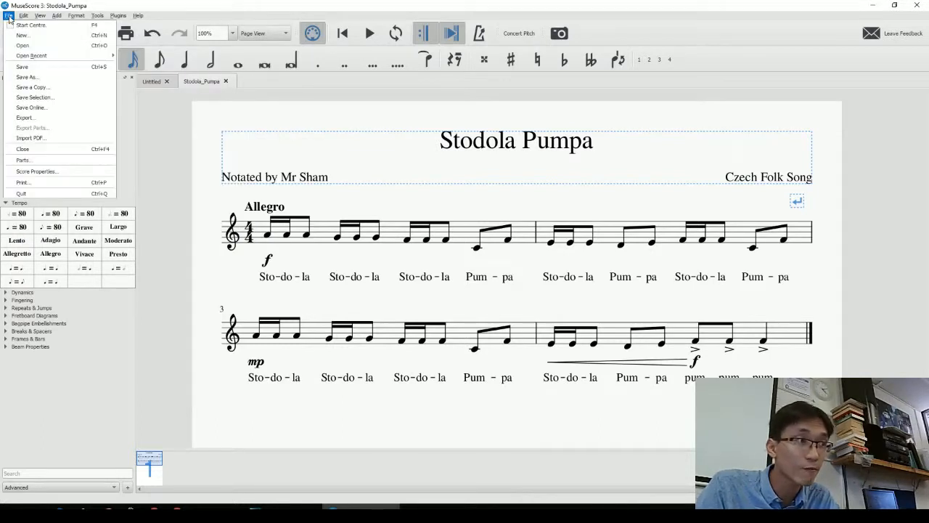
left_click(51, 118)
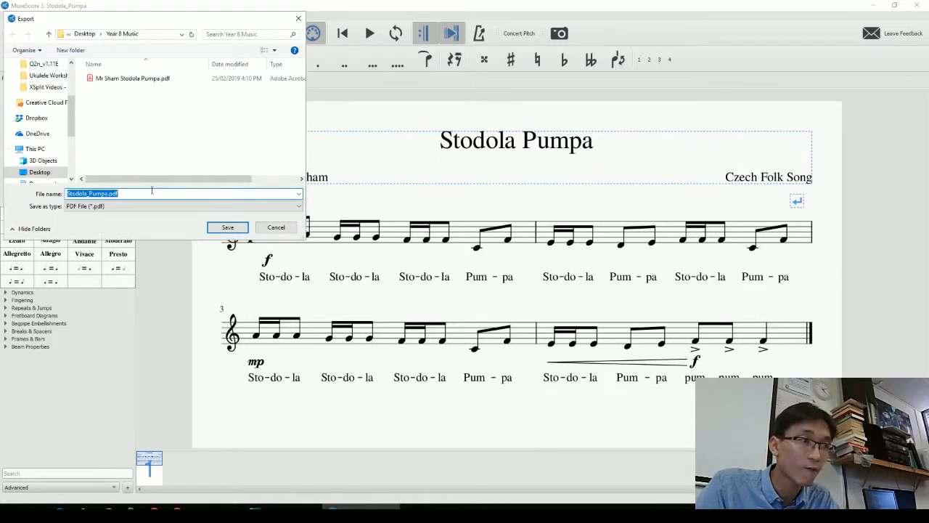
left_click(155, 207)
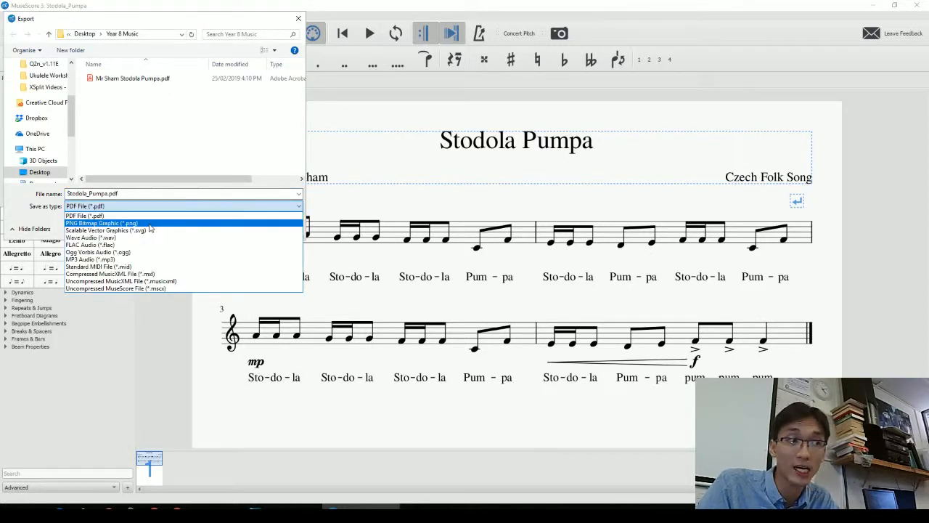
left_click(149, 223)
left_click(167, 193)
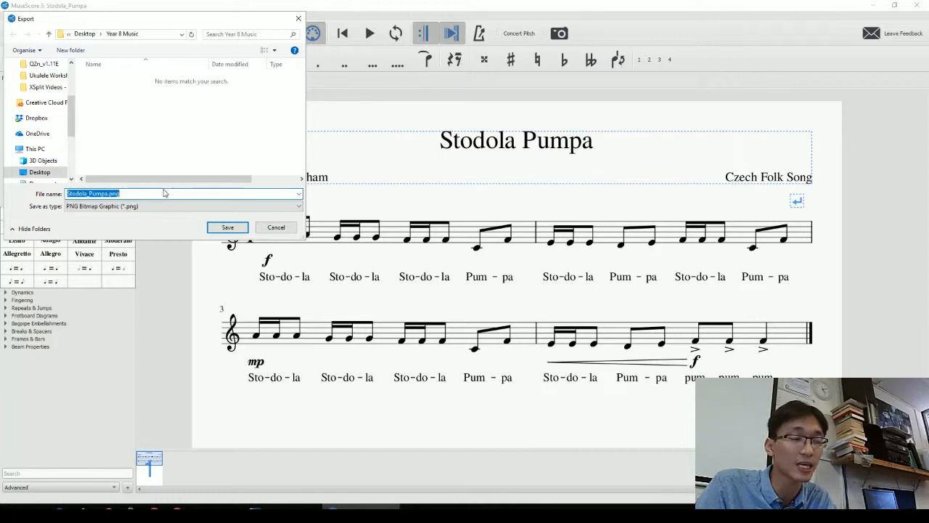
type("Mr Sham Sto")
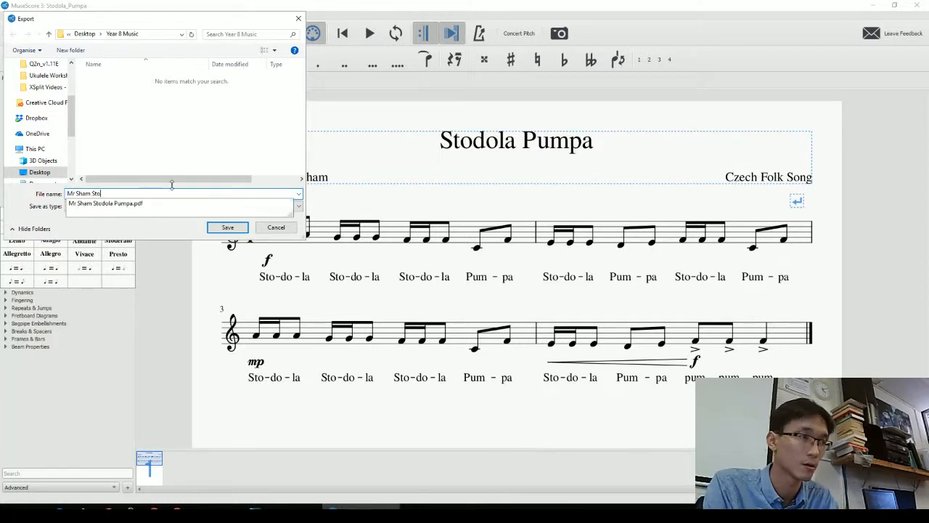
type("dola Pumpa")
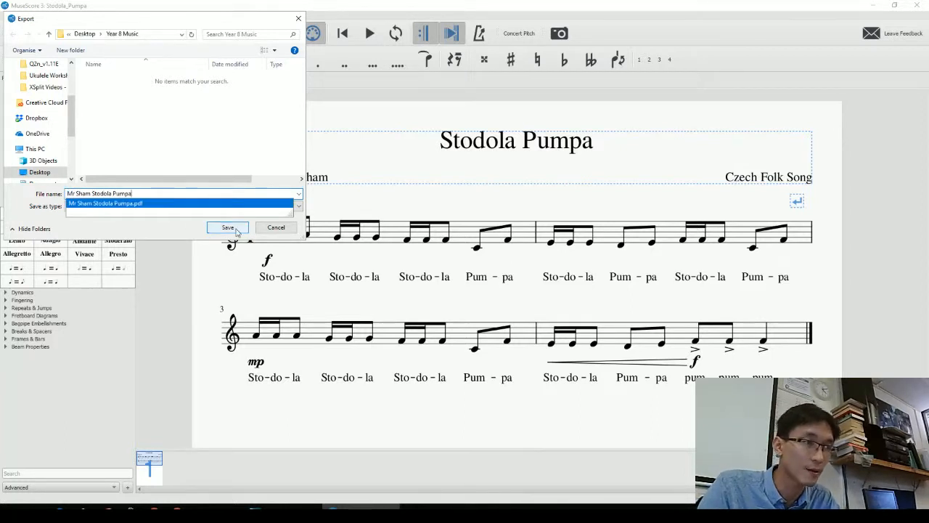
left_click(228, 227)
Step: Review the MP3 Audio and Standard MIDI File options among the export formats, and leave the export without saving a file
left_click(10, 15)
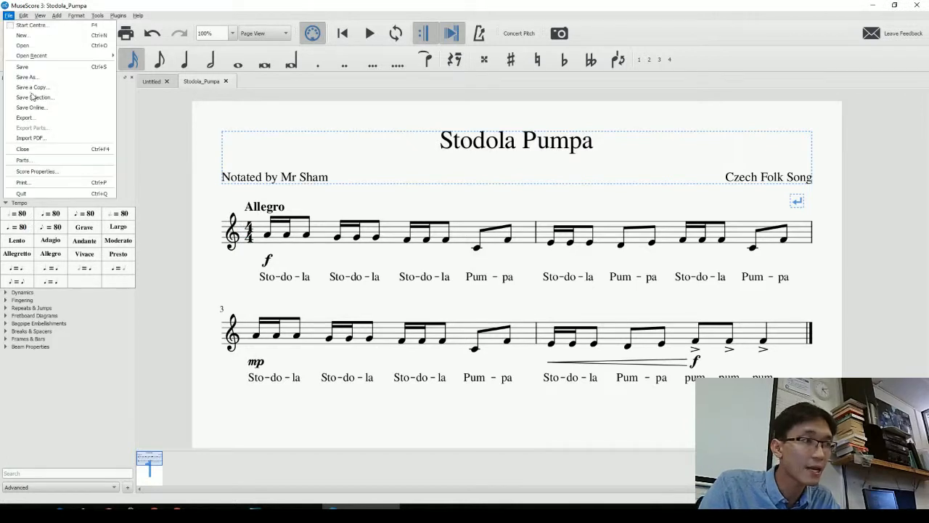
left_click(41, 116)
left_click(164, 206)
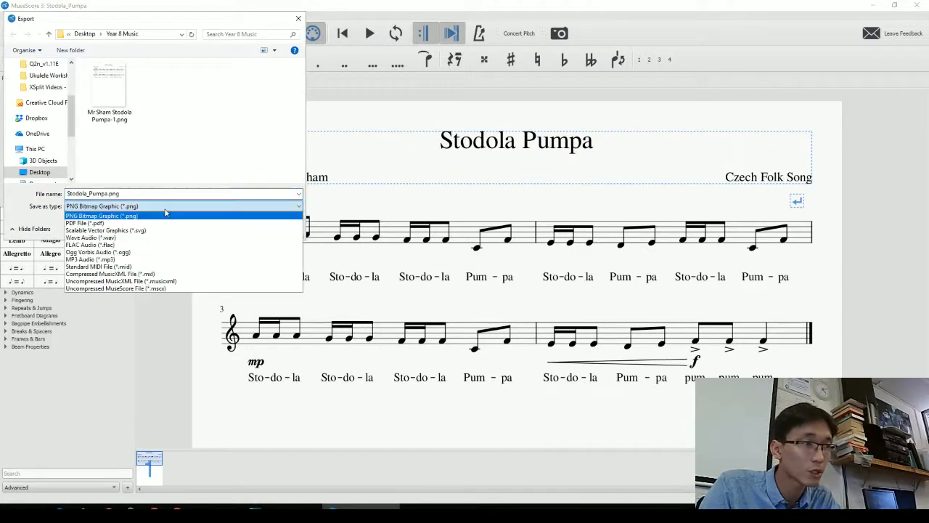
left_click(158, 259)
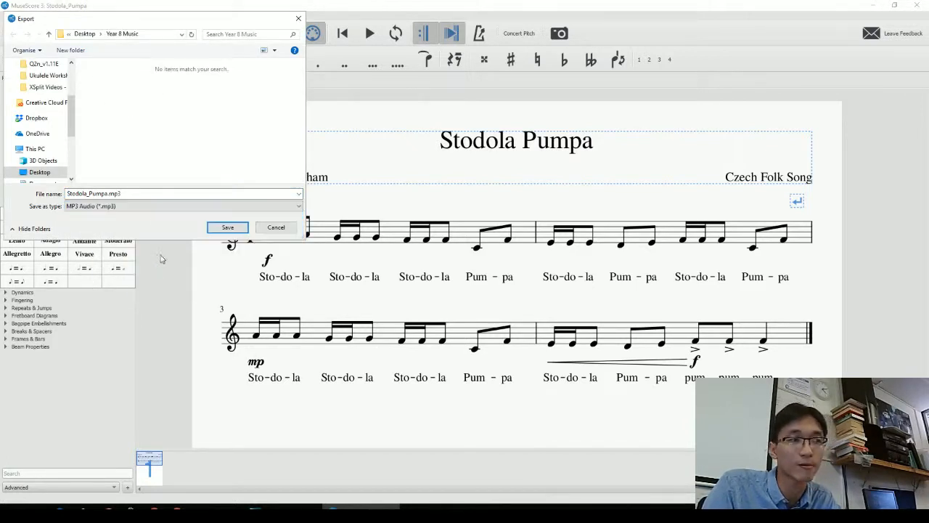
left_click(157, 207)
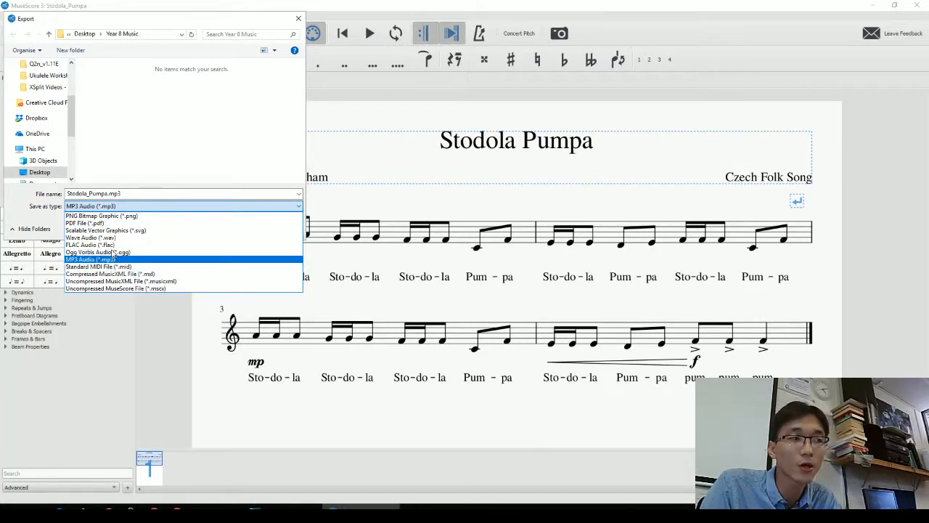
left_click(192, 152)
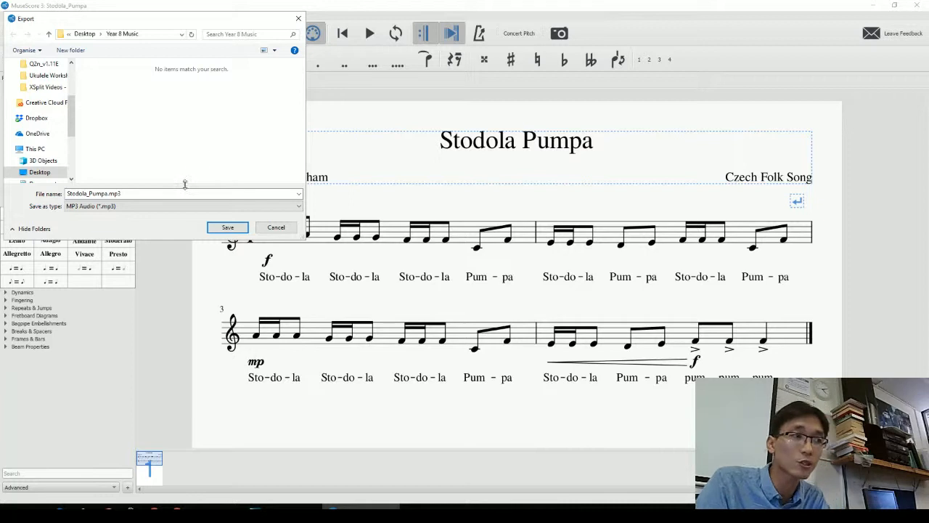
left_click(152, 207)
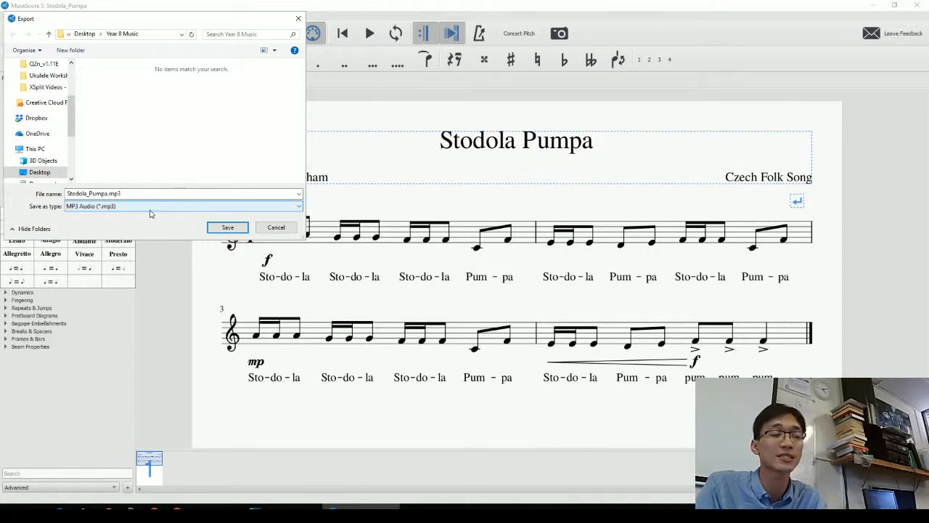
left_click(152, 206)
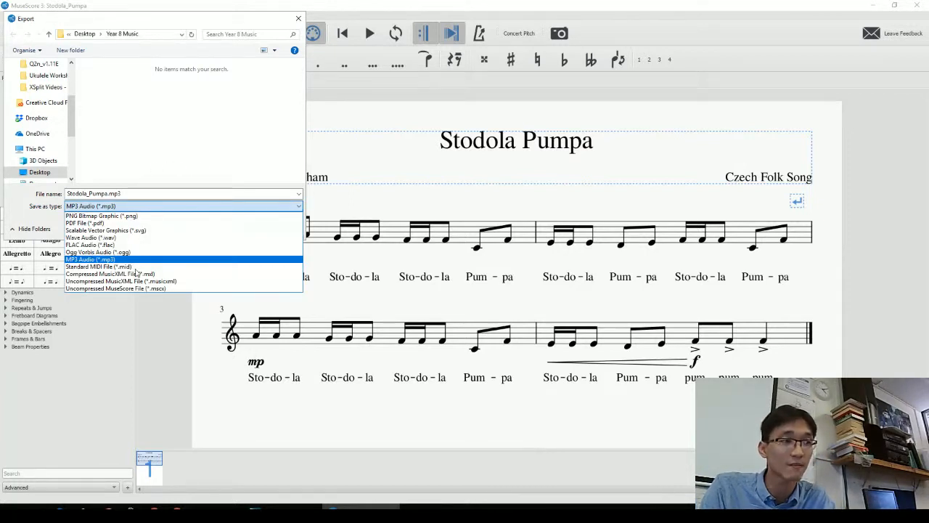
left_click(145, 267)
key("Return")
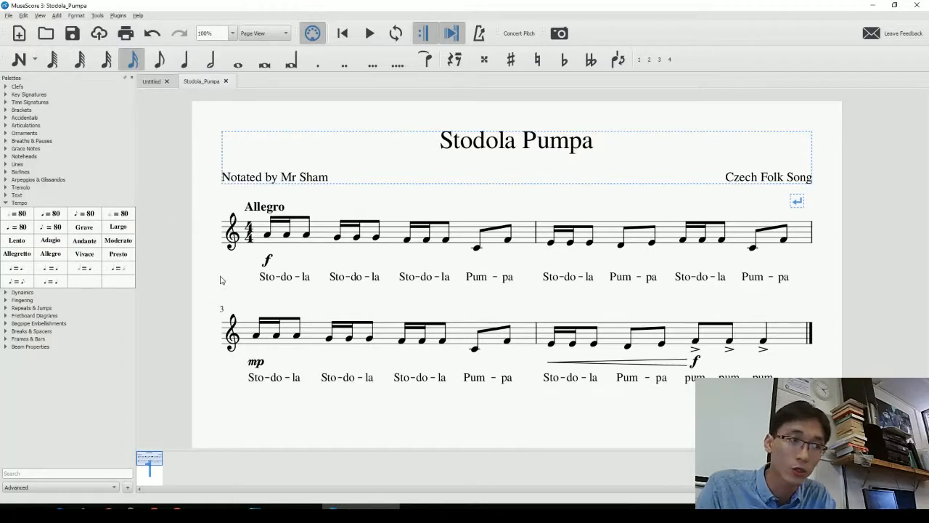
Step: Show the desktop, move the Year 8 Music folder to an empty area beside the MuseScore 3 shortcut and open it
mouse_move(217, 281)
left_mouse_down()
mouse_move(241, 280)
mouse_move(233, 286)
left_mouse_up()
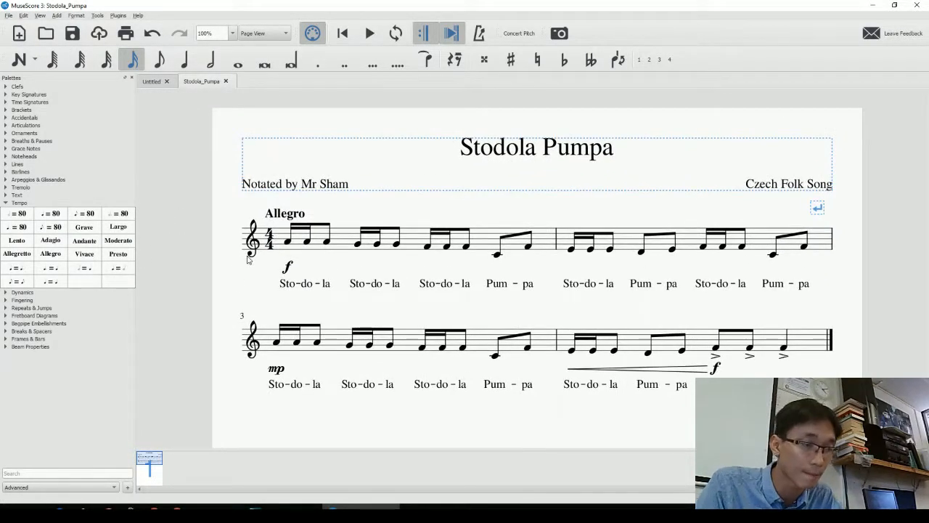
key("super+d")
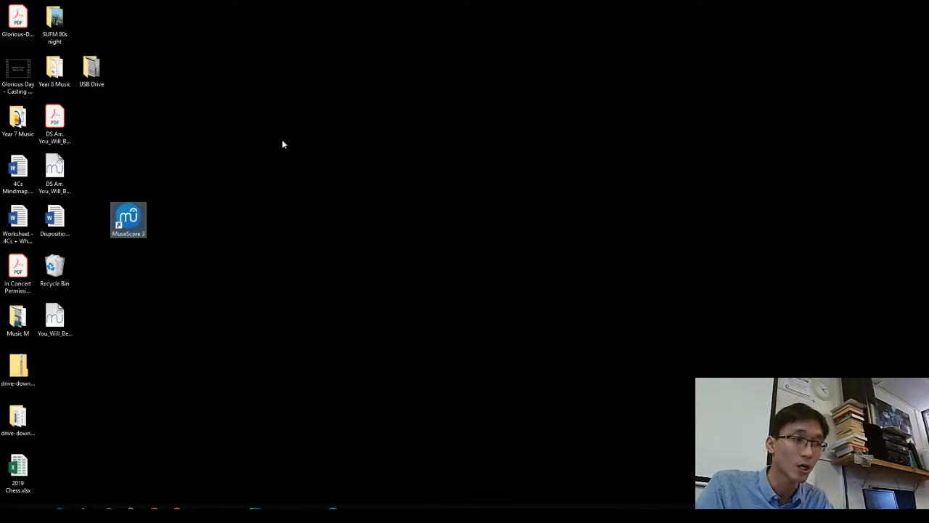
left_click(274, 180)
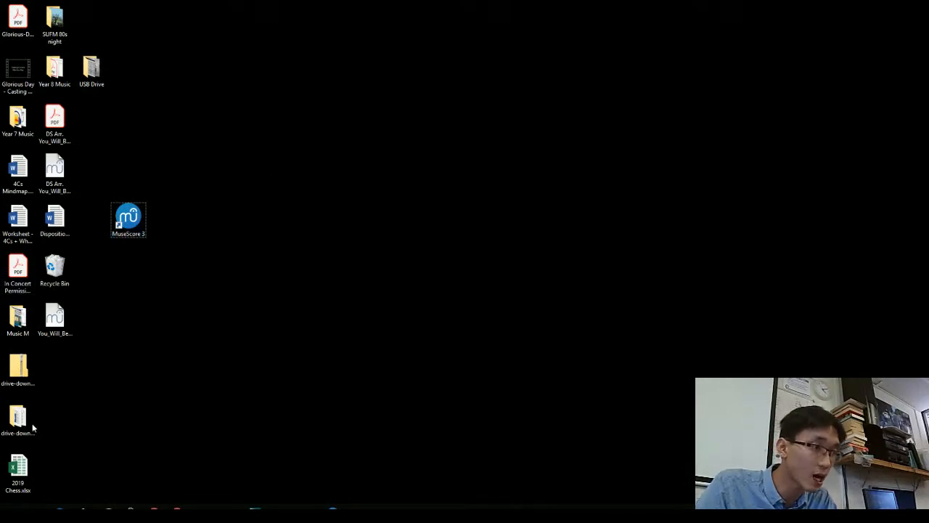
left_click_drag(54, 72, 357, 223)
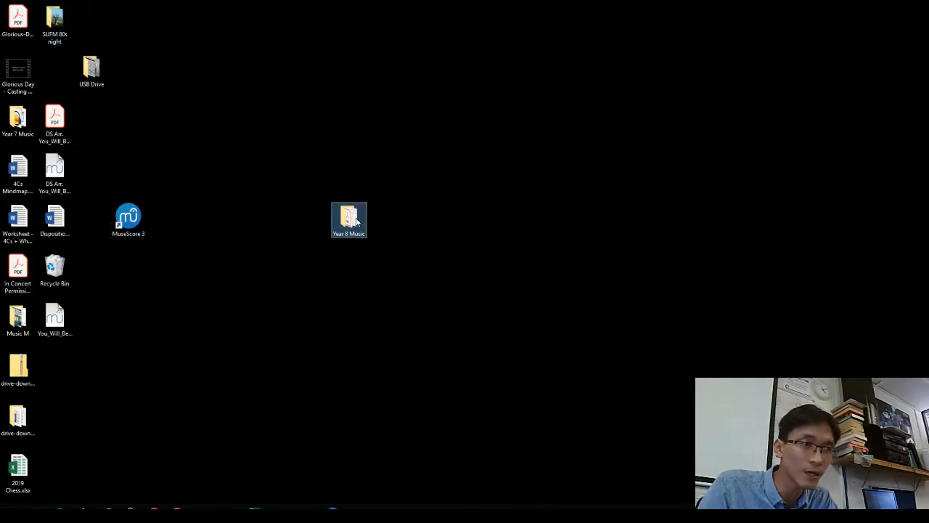
double_click(355, 220)
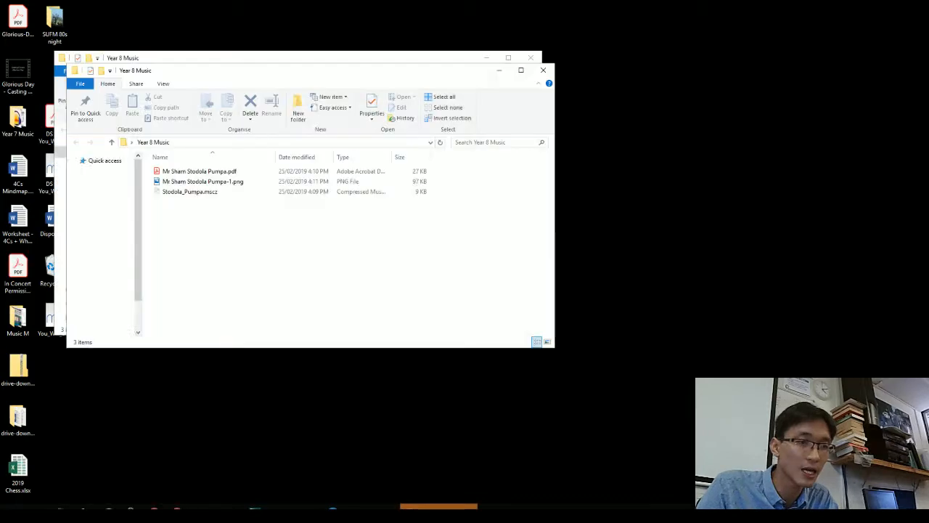
Step: Open the exported Stodola Pumpa PDF from the Year 8 Music folder to check it, and deselect the file
double_click(217, 158)
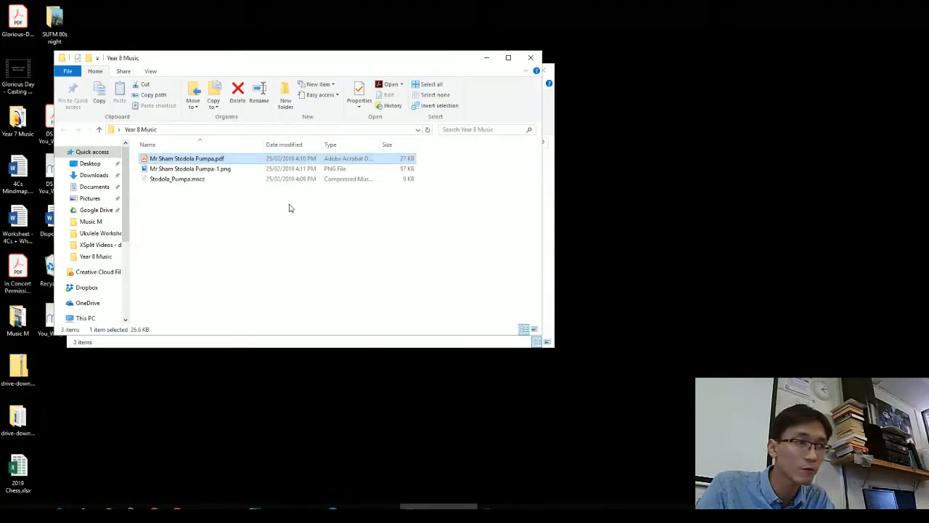
left_click(289, 205)
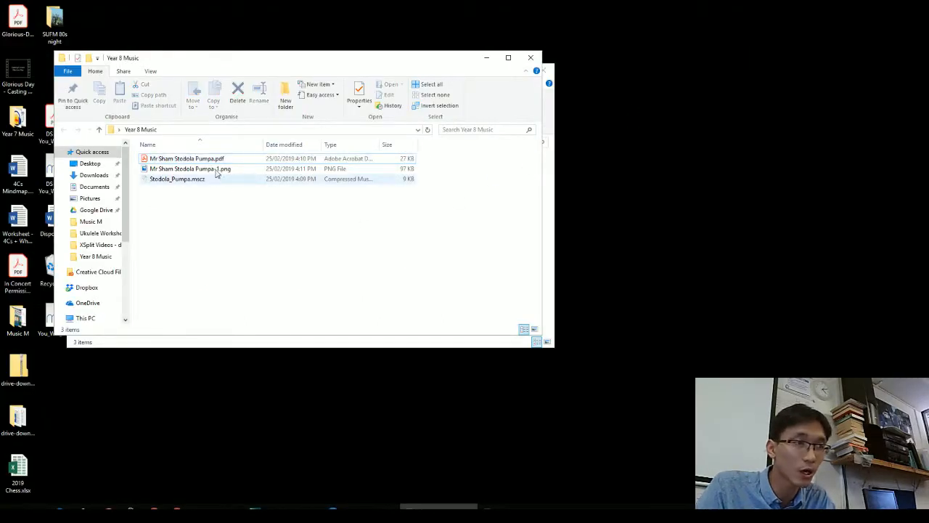
Step: Open the exported Stodola Pumpa PNG from the Year 8 Music folder to check it, and close the image viewer
double_click(221, 168)
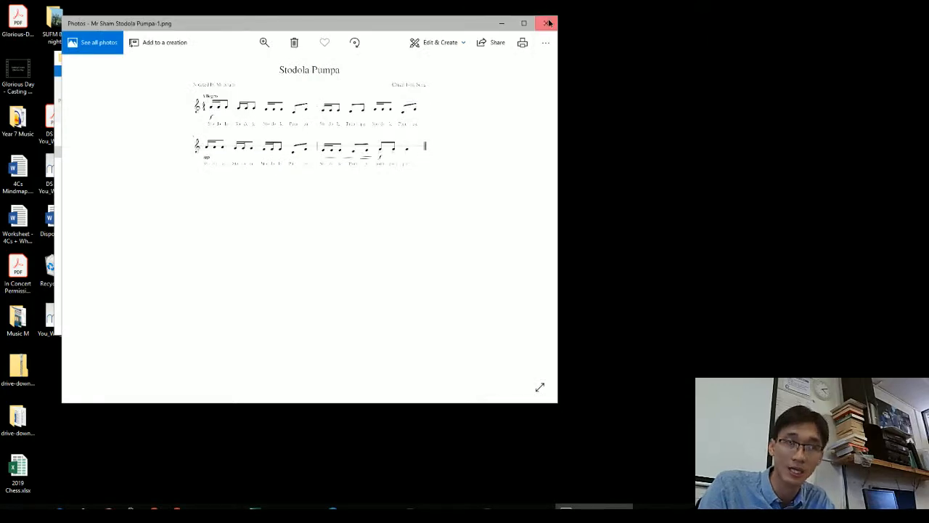
left_click(546, 22)
left_click(245, 200)
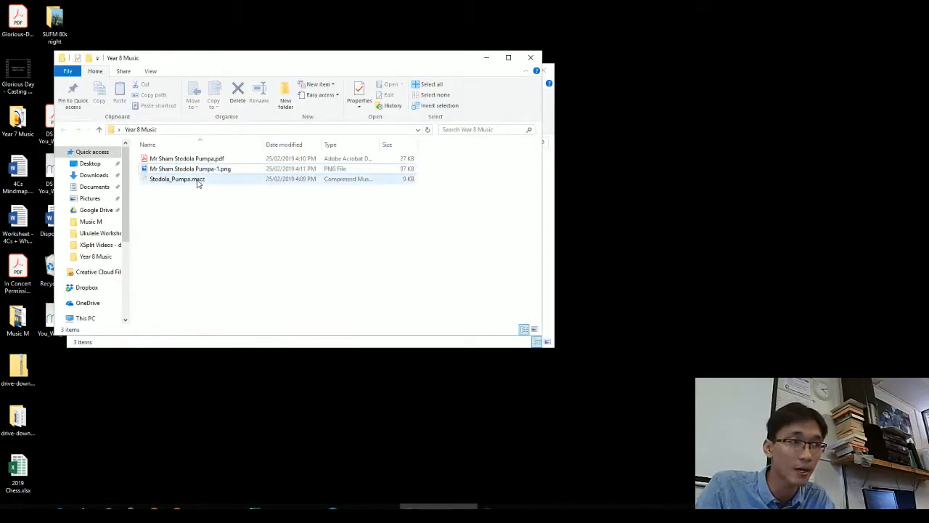
Step: Locate the Stodola_Pumpa.mscz score file in the Year 8 Music folder, deselect it and bring the second Year 8 Music window forward
left_click(195, 180)
left_click_drag(193, 182, 199, 226)
left_click(198, 179)
left_click(229, 235)
left_click(548, 254)
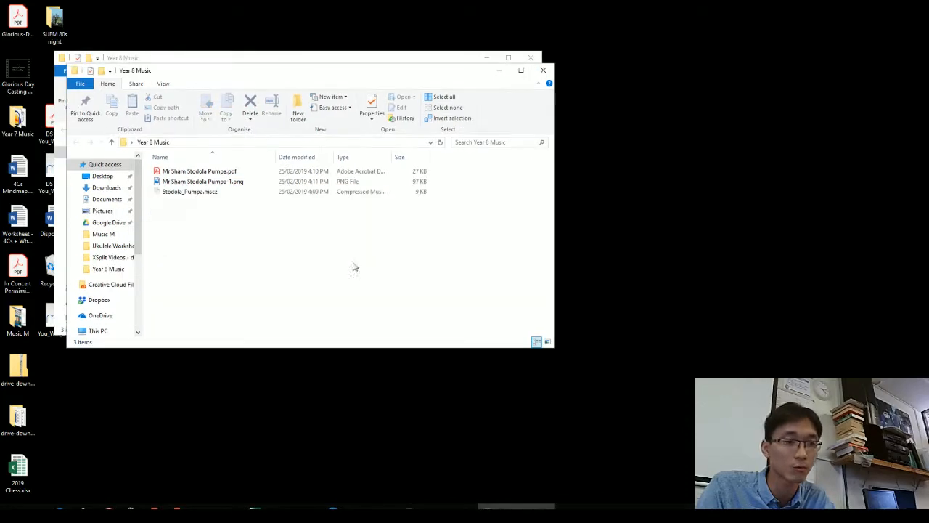
Step: Switch to the Stodola Pumpa web page in Chrome and review the completed version of the score
left_click(209, 510)
scroll(411, 187, "up", 2)
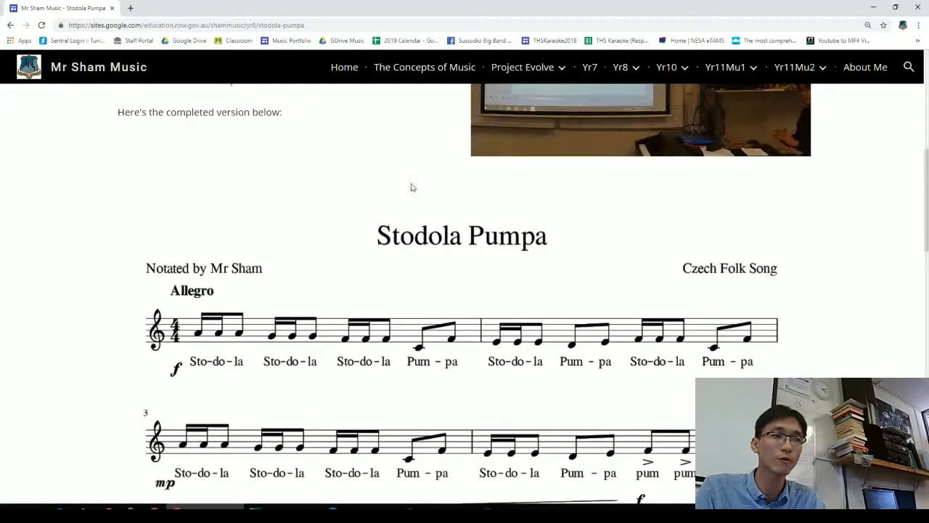
scroll(439, 250, "down", 1)
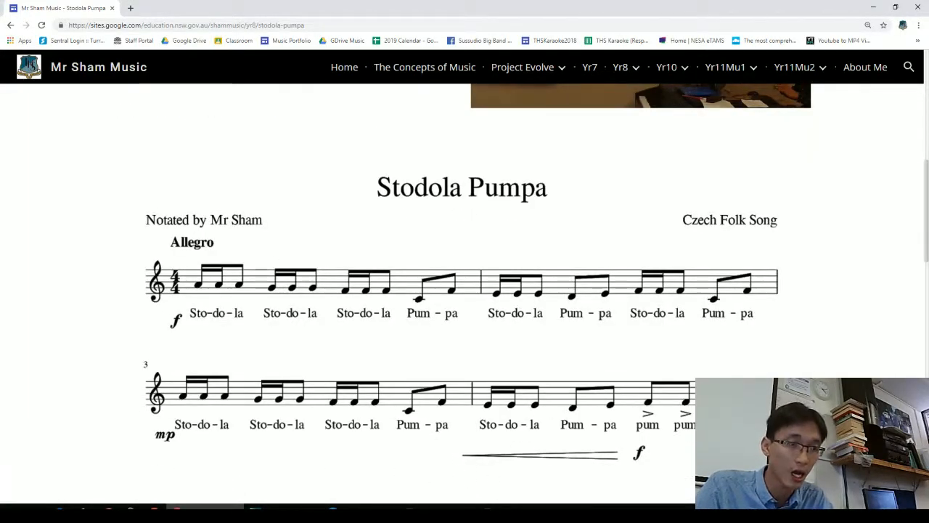
mouse_move(361, 510)
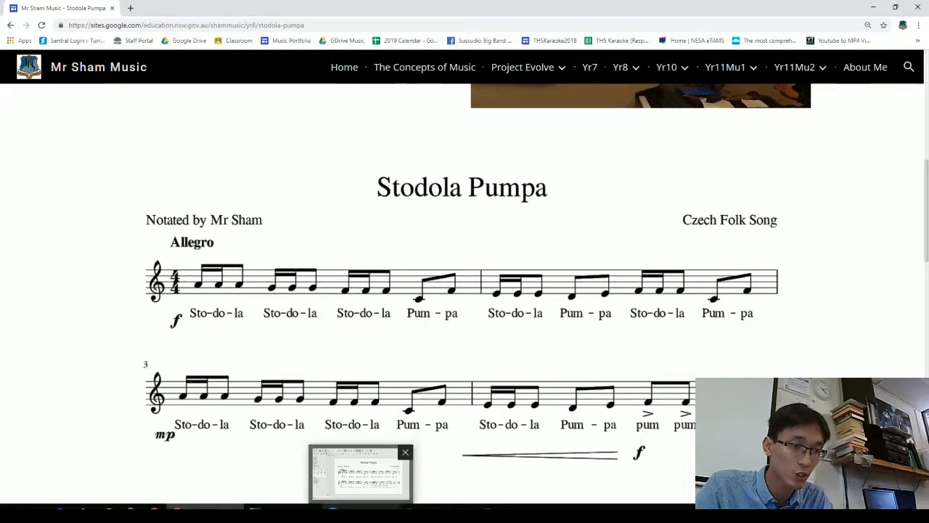